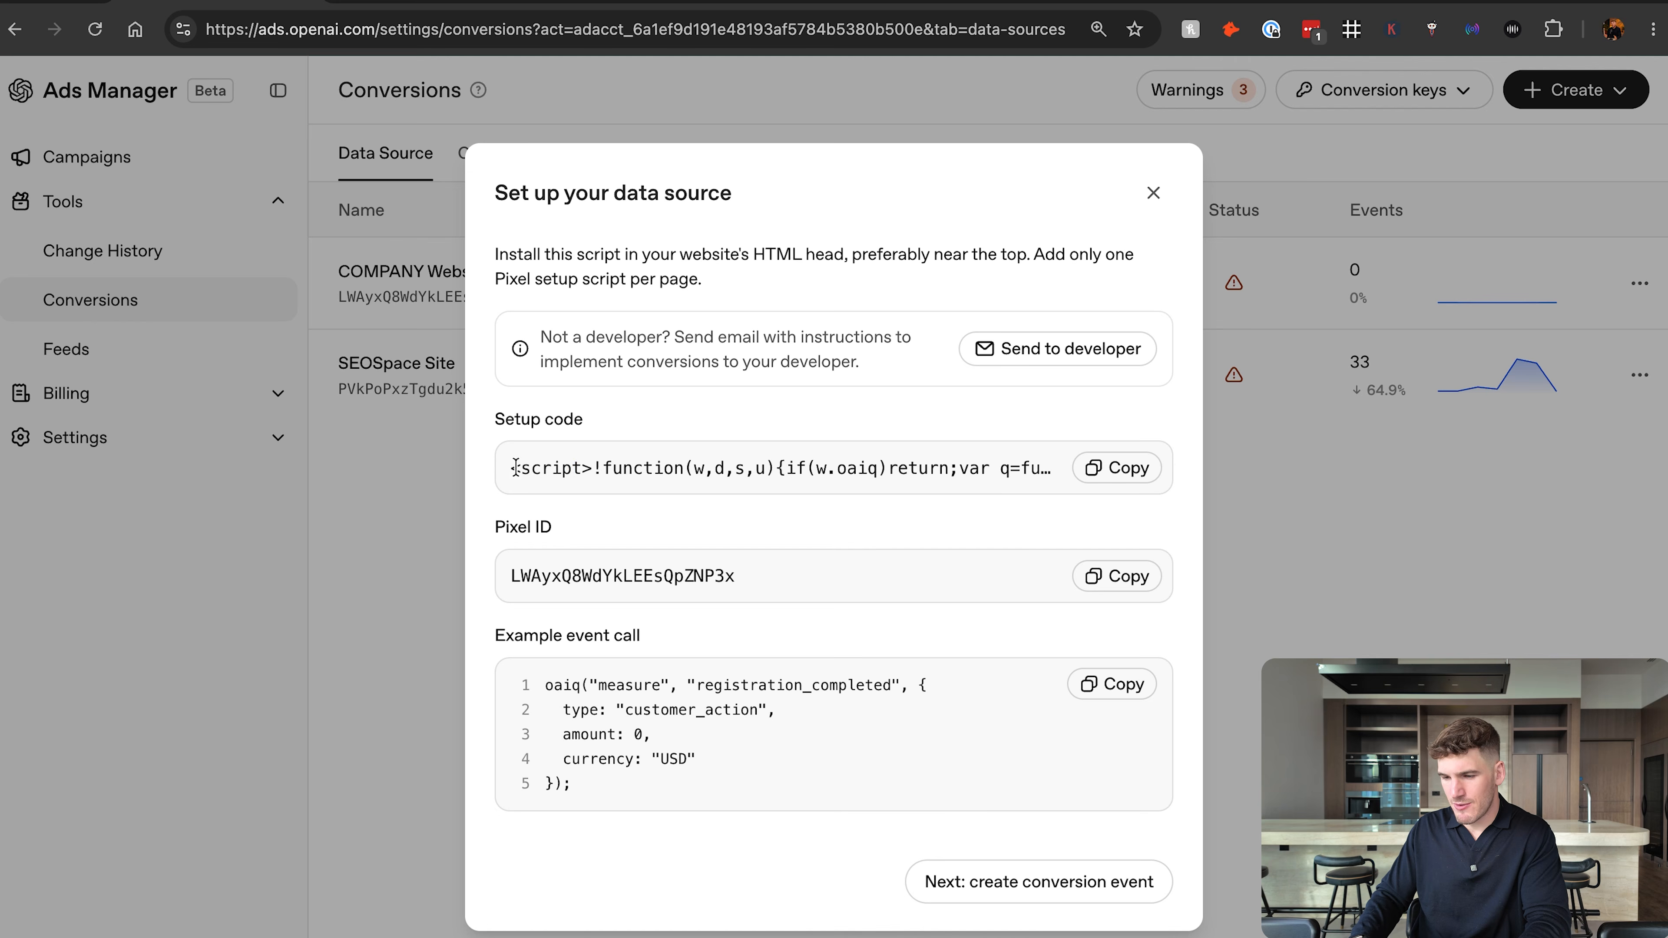
Copy the pixel setup code of the new data source and switch to the WordPress WPCode snippets page.
drag(549, 468, 1089, 482)
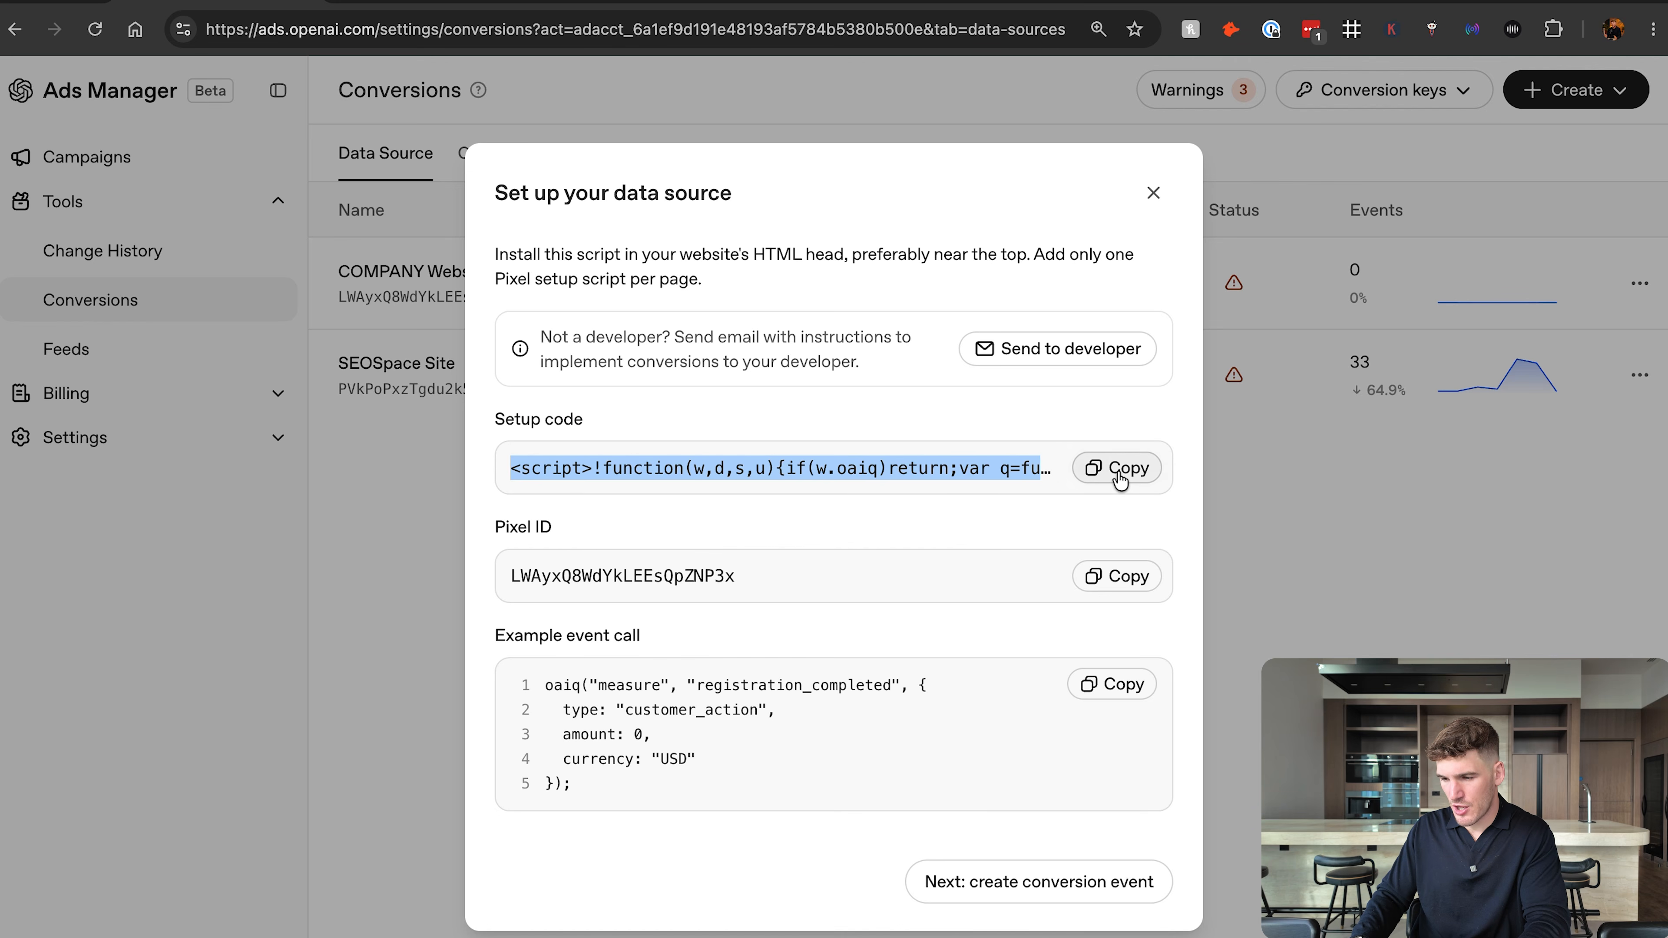
click(955, 428)
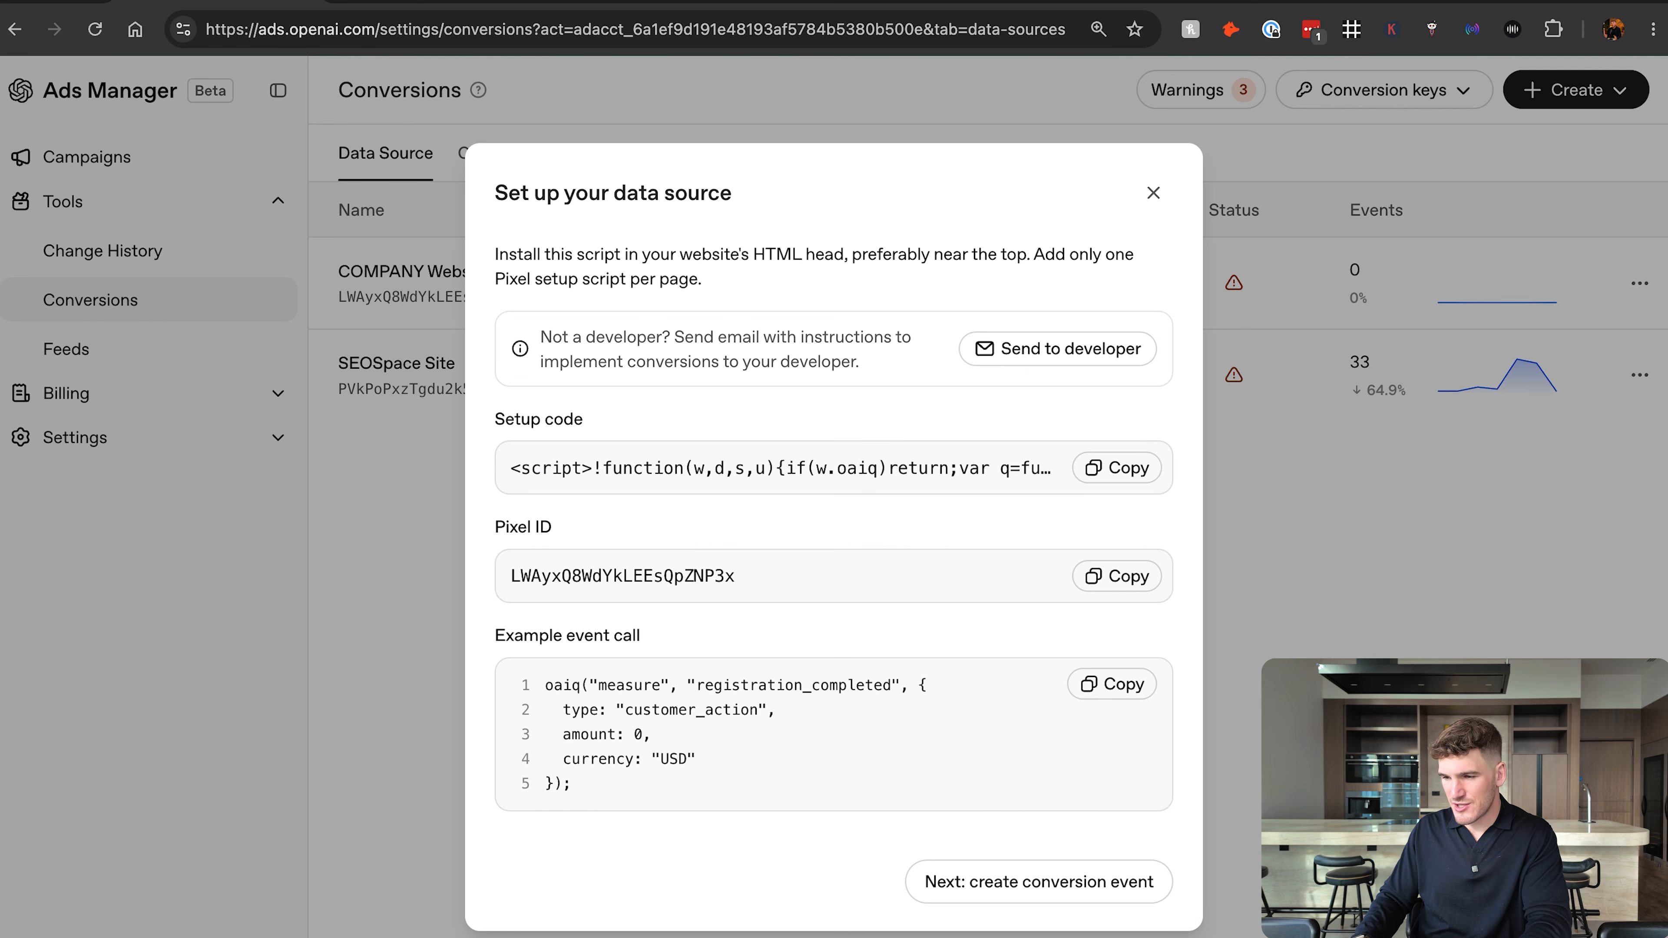
click(1031, 1)
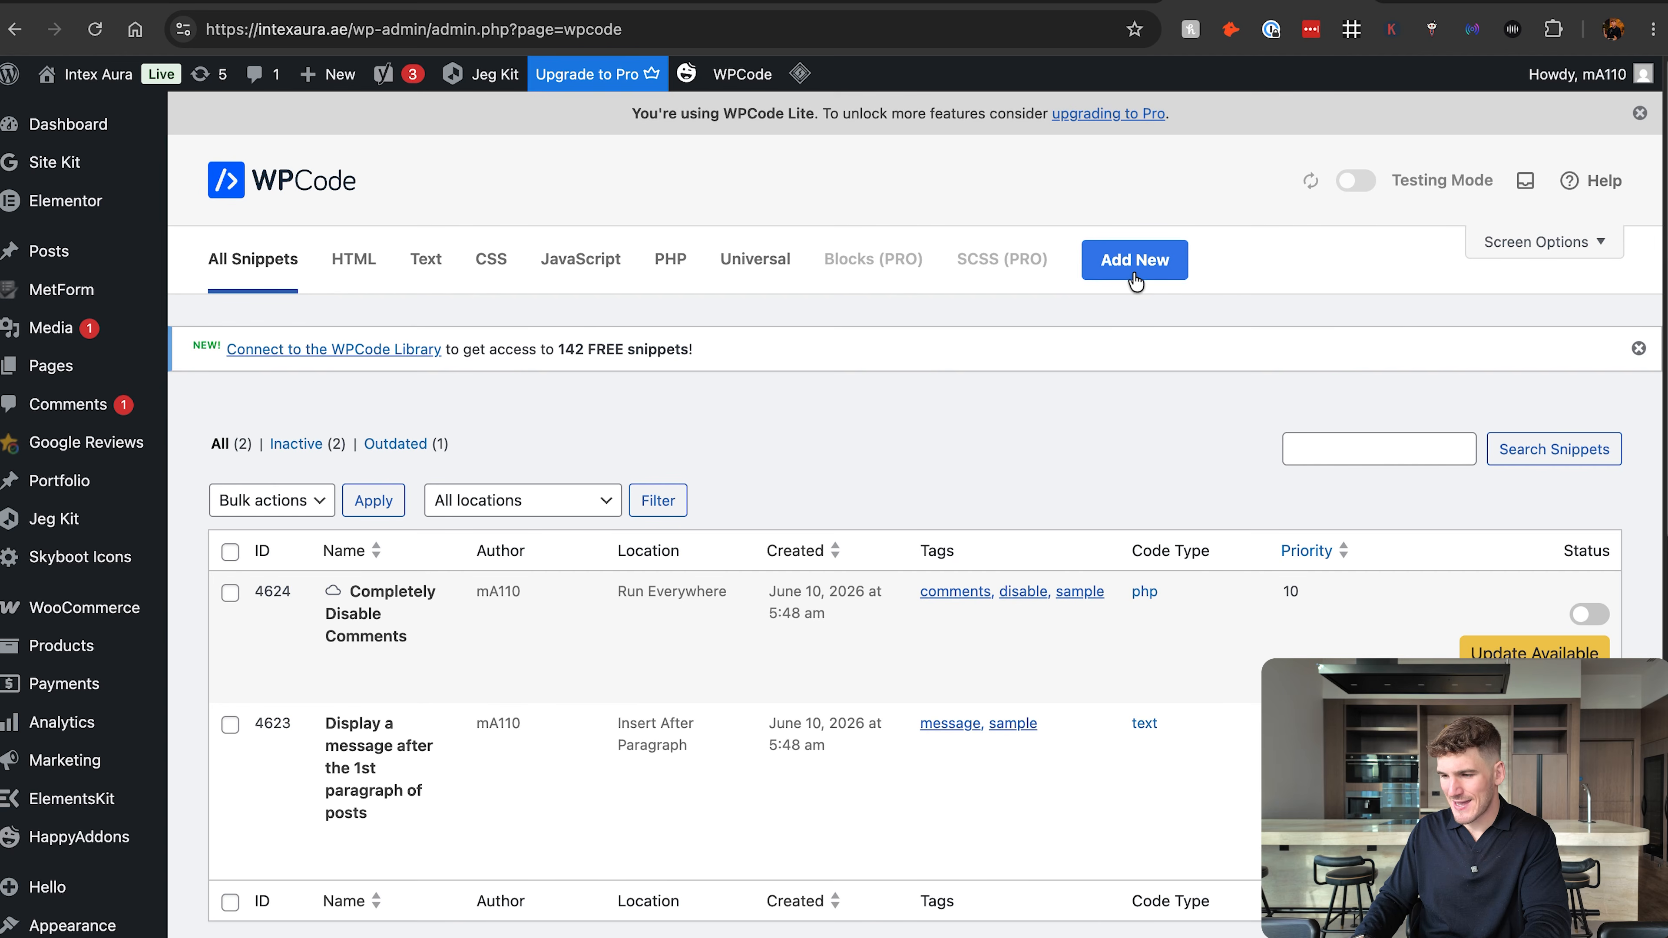
Start a blank custom HTML snippet, paste the pixel setup code into it, and check its insertion method and location.
click(1136, 280)
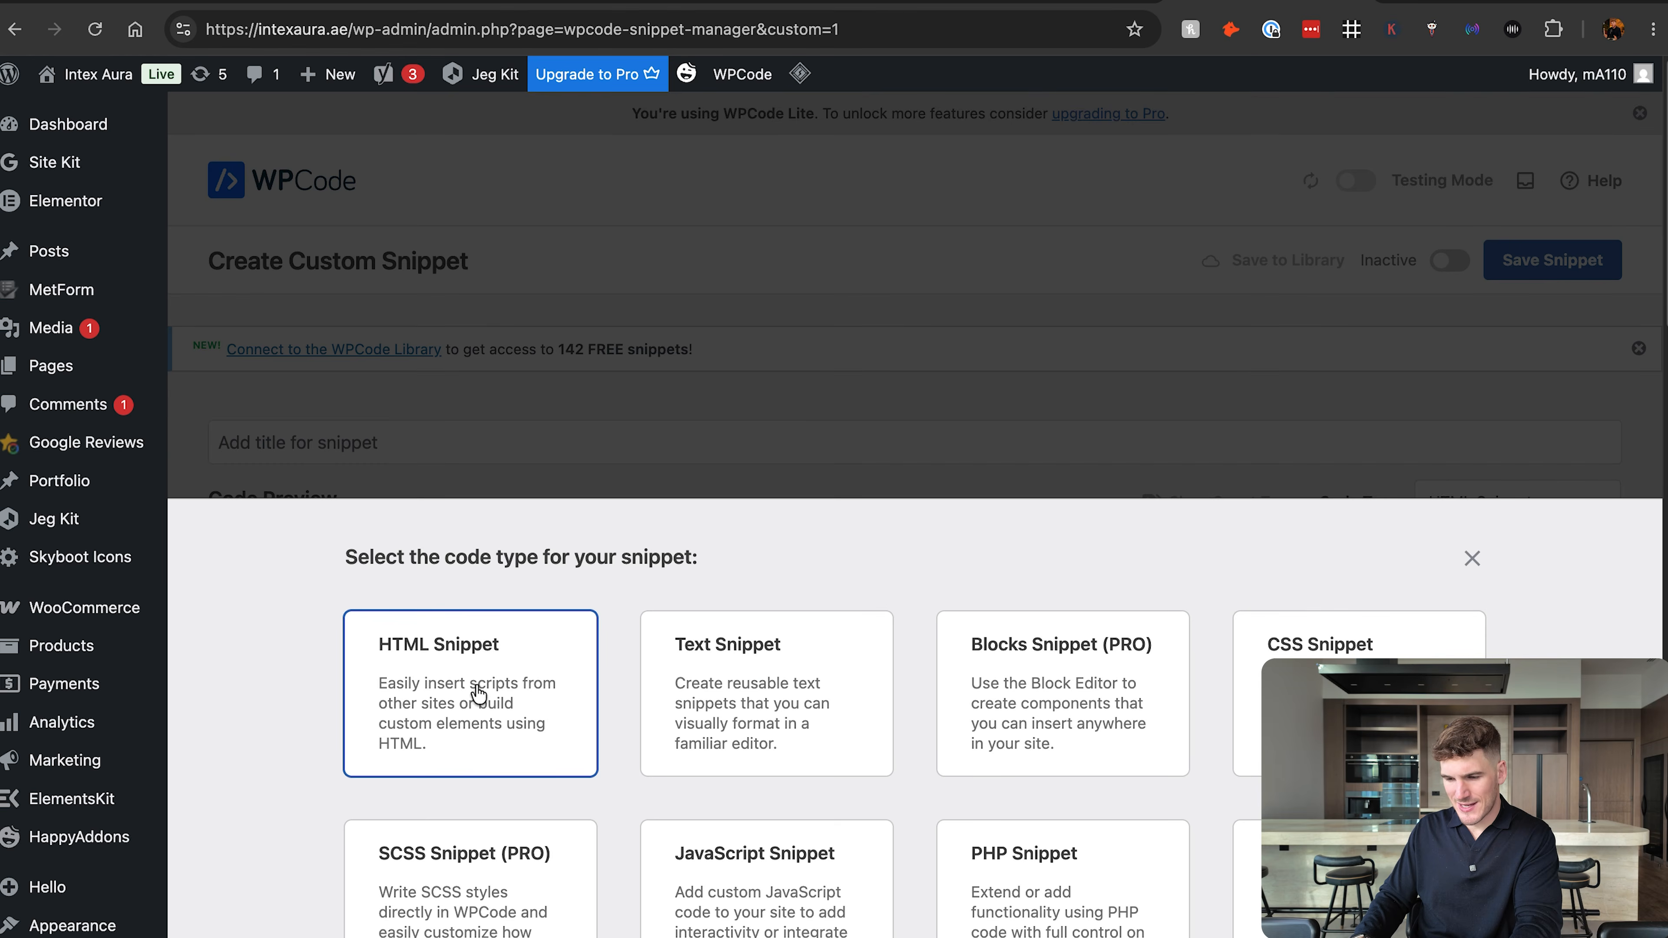
click(477, 693)
click(402, 573)
text(<script>!function(w,d,s,u){if(w.oaiq)return;var q=function(){q.q.push(arguments)};q.q=[];w.oaiq=q;var j=d.createElement(s);j.async=1;j.src=u;var f=d.getElementsByTagName(s)[0];f.parentNode.insertBefore(j,f)}(window,document,"script","https://bzrcdn.openai.com/sdk/oaiq.min.js");oaiq("init",{pixelId:"LWAyxQ8WdYkLEEsQpZNP3x",debug:true});</script>)
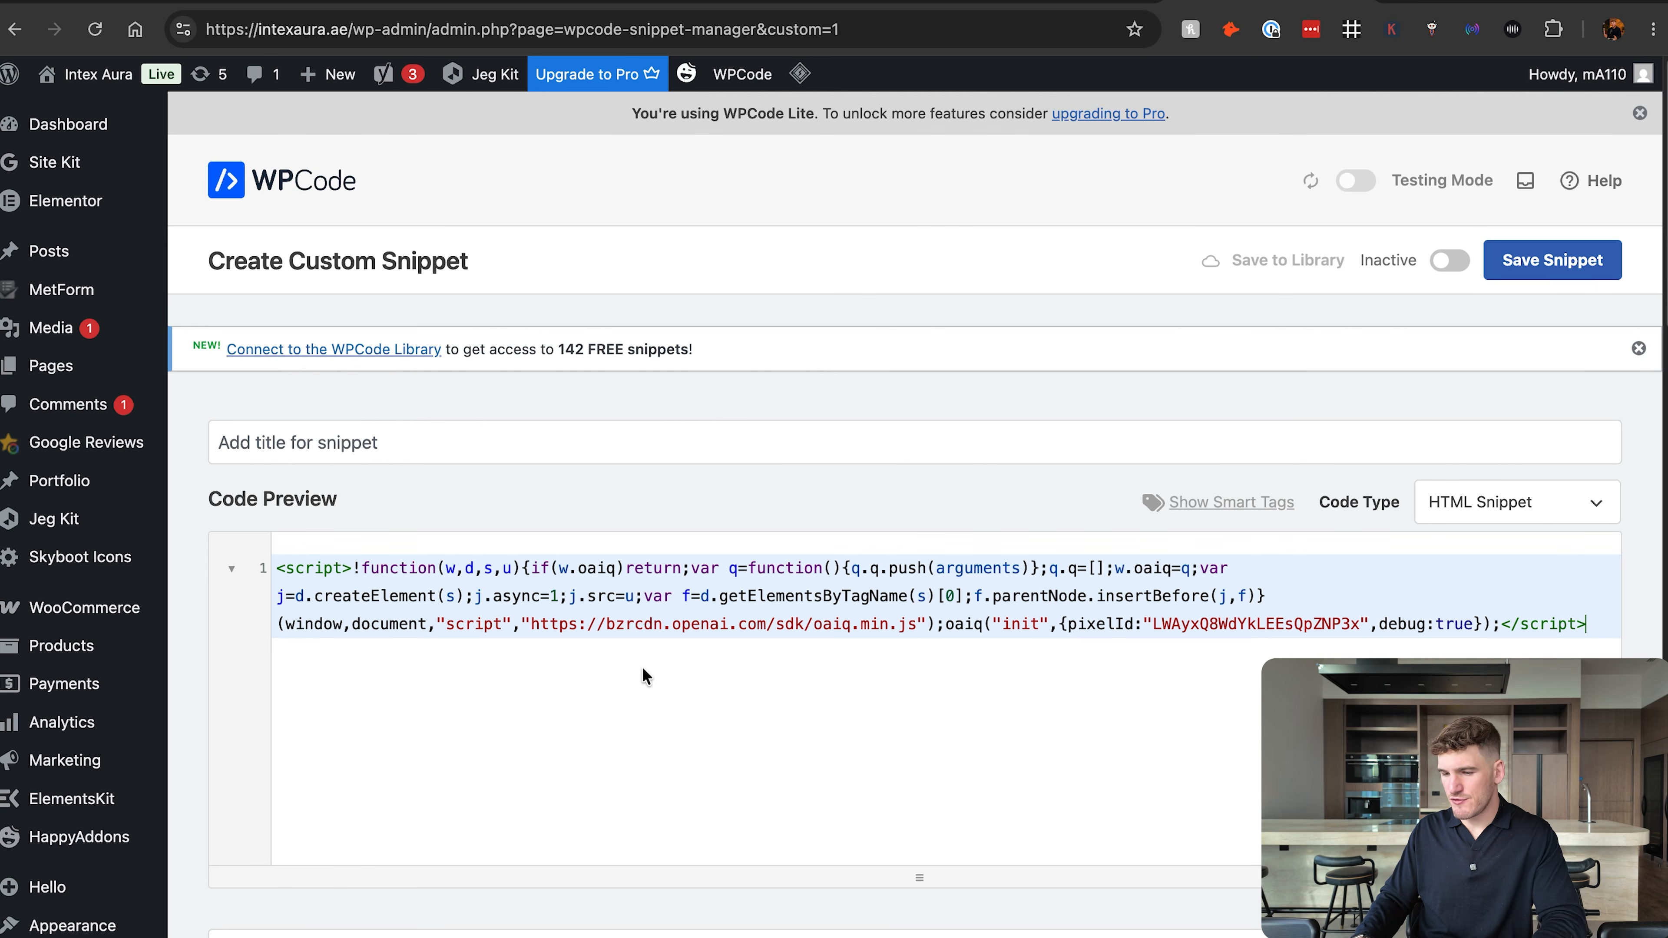
scroll(643, 667, down, 10)
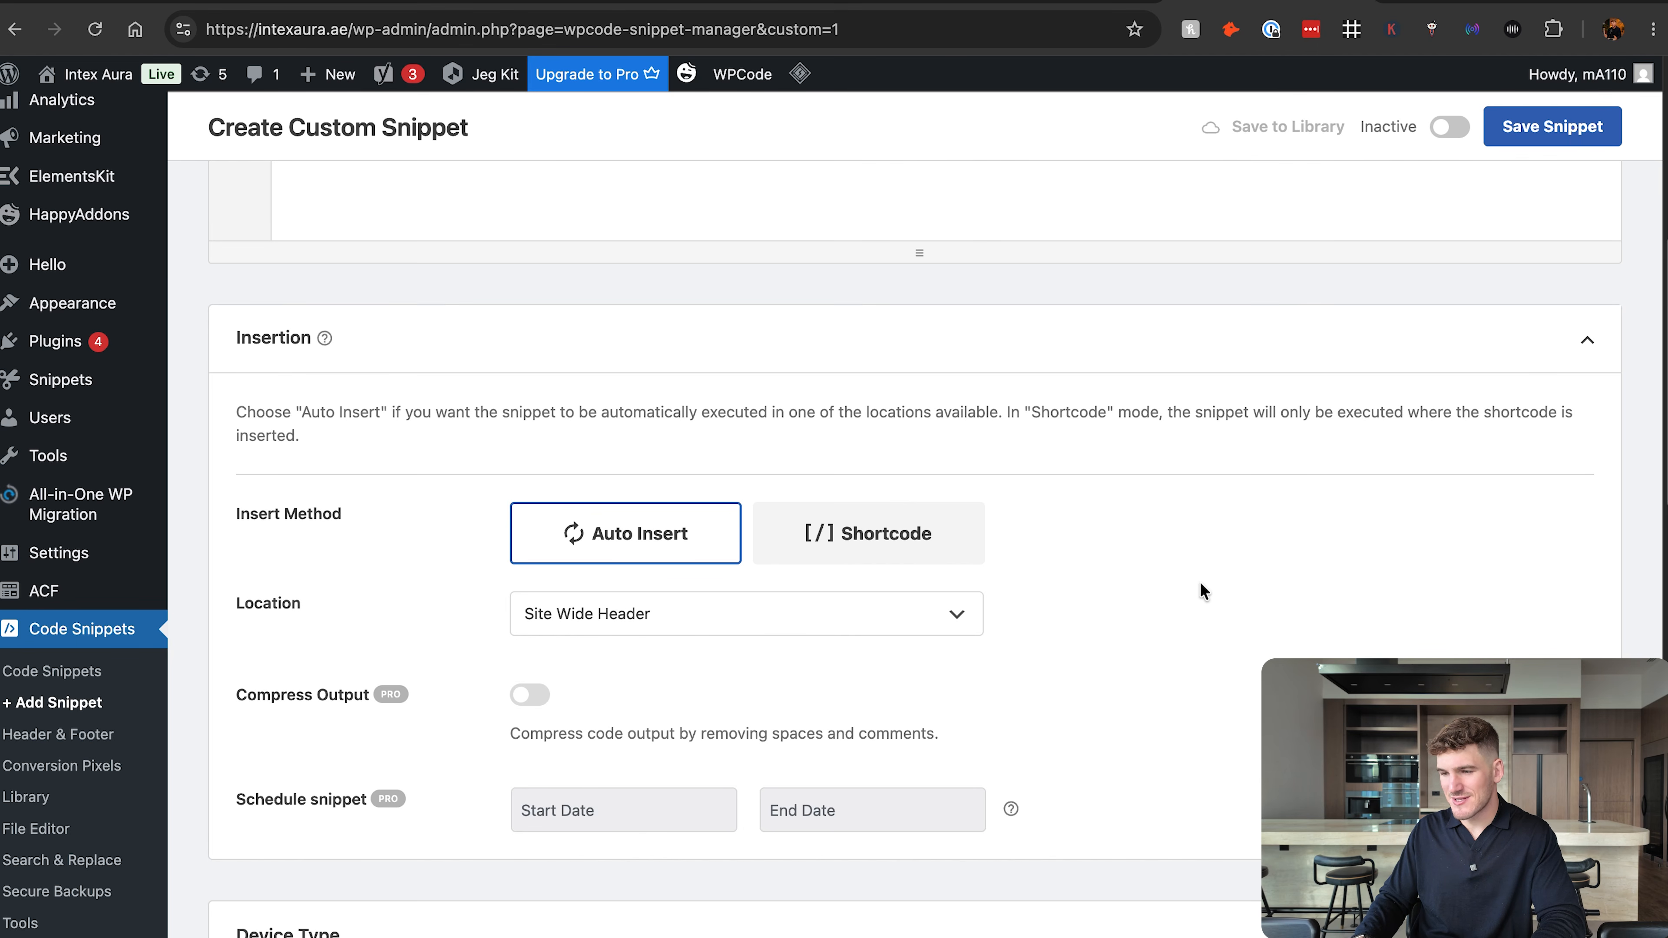
scroll(1199, 585, up, 10)
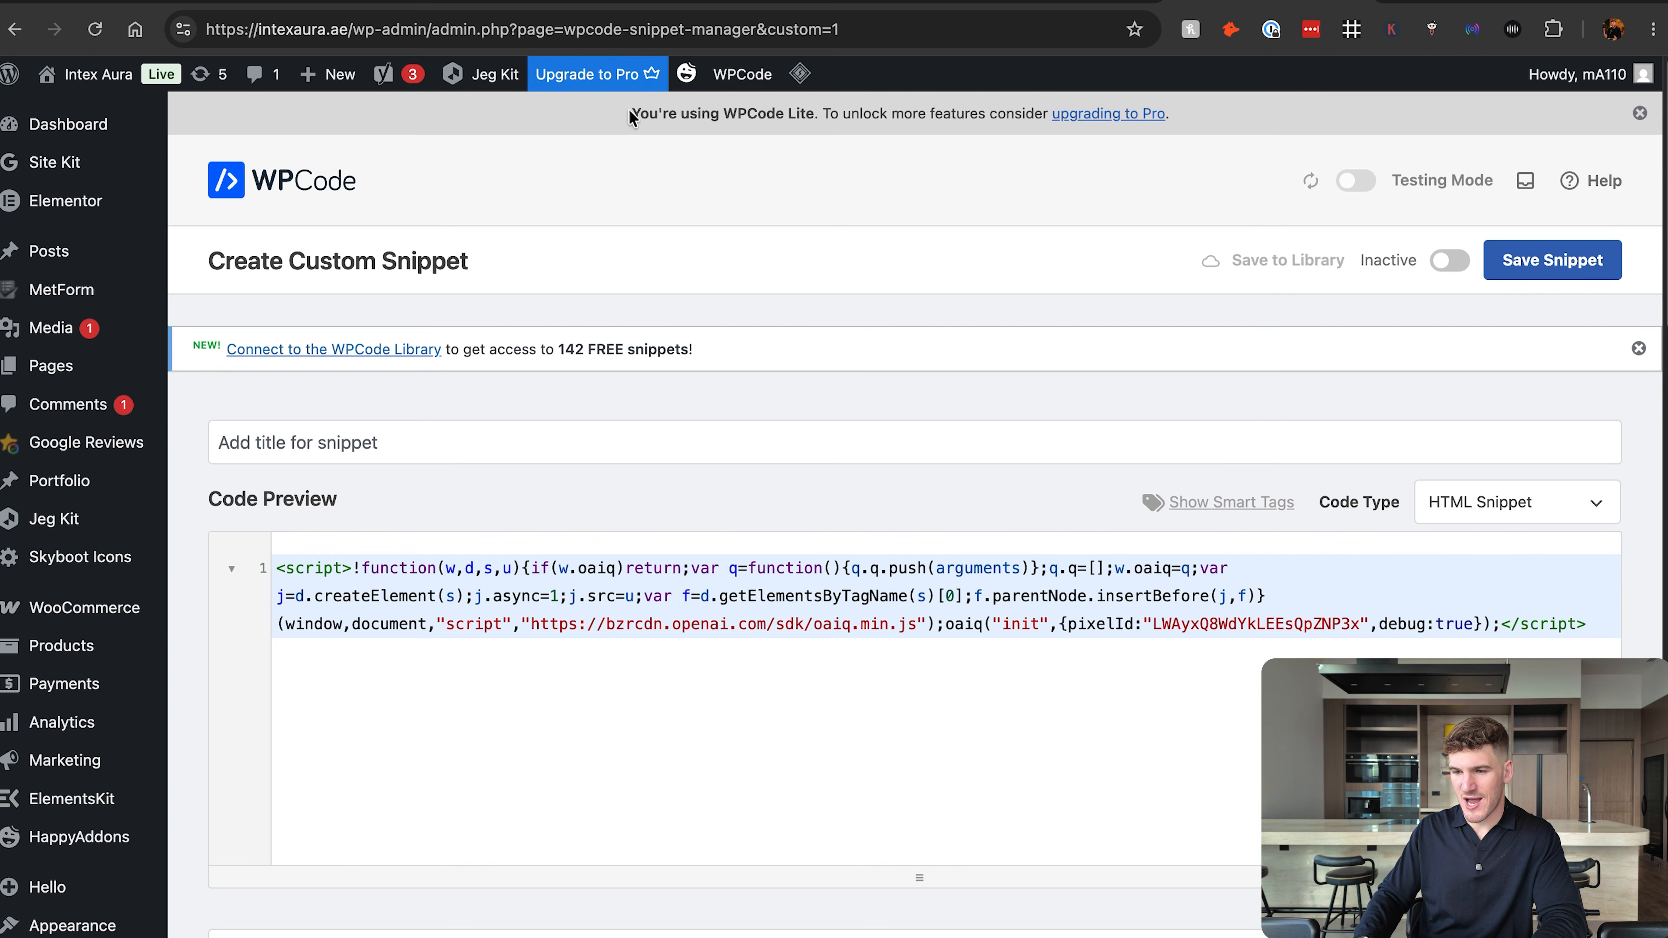
Switch to the Squarespace site, find Code Injection by searching the settings for "code", and highlight the pixel script in the header code.
click(444, 0)
click(813, 2)
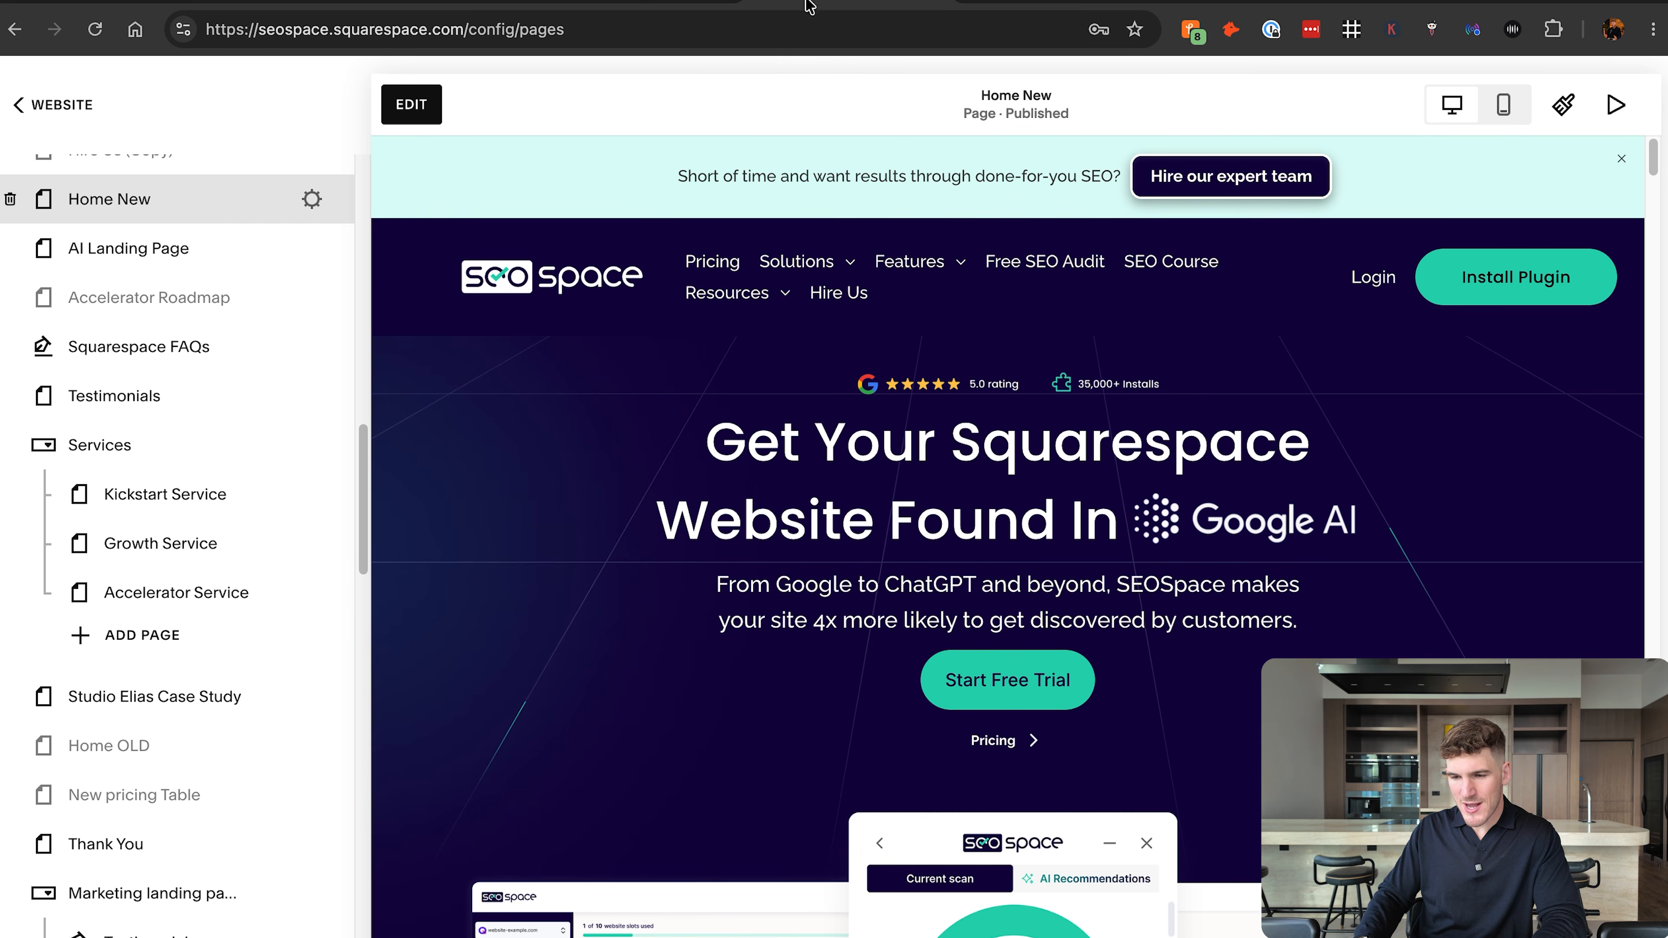
click(58, 103)
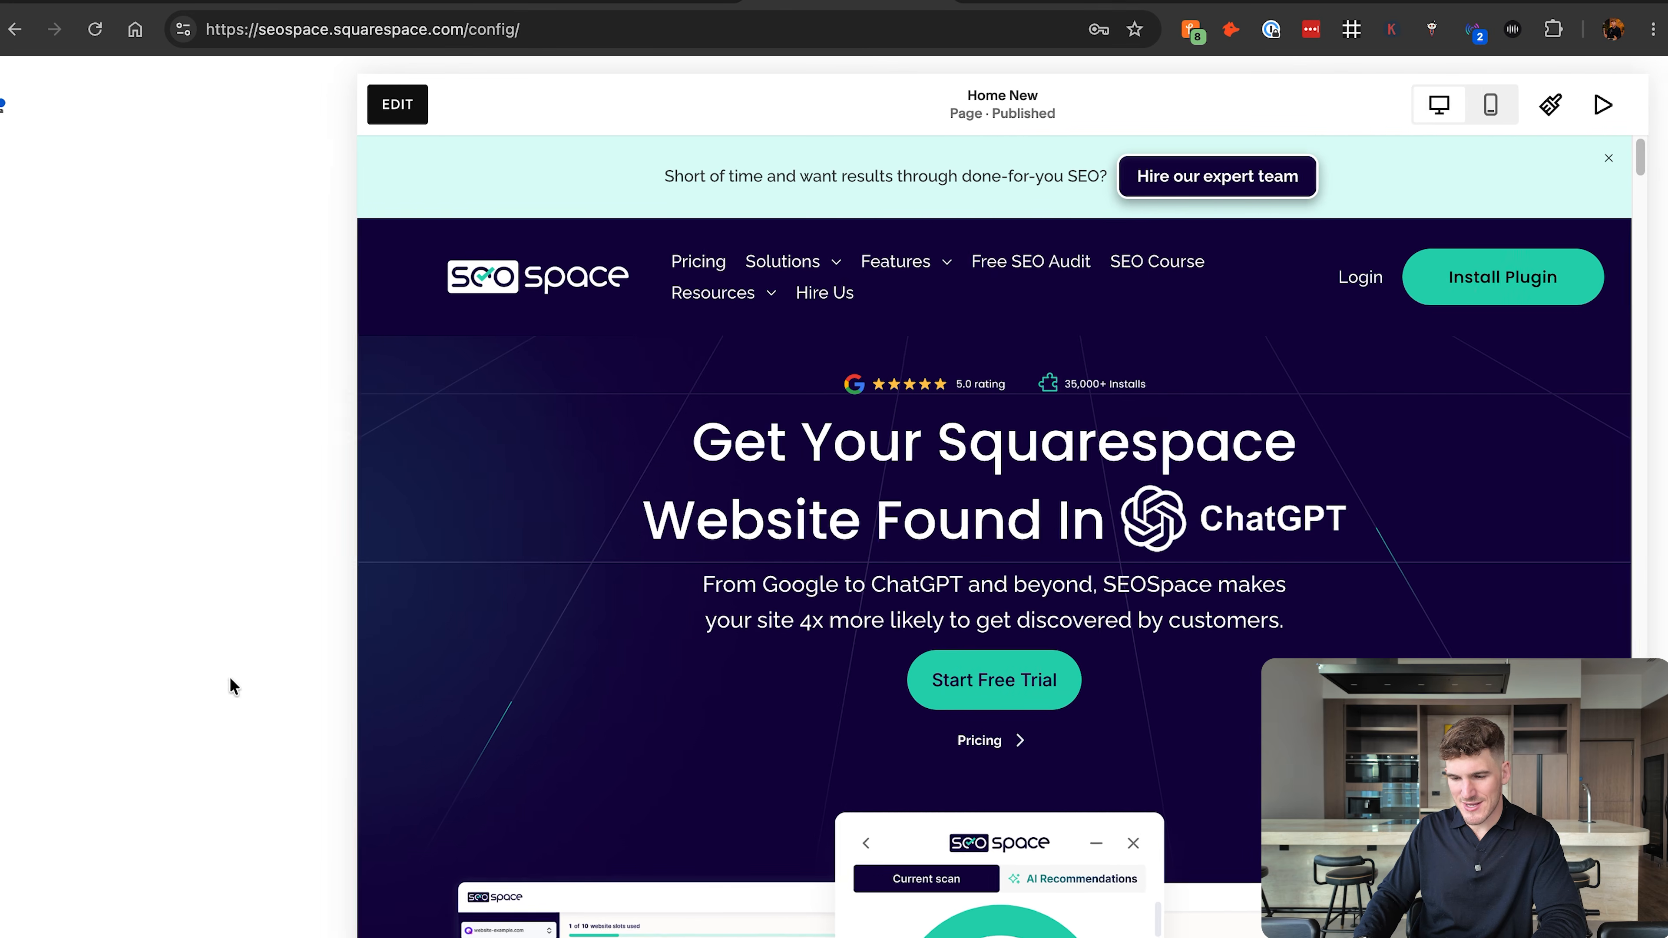
click(60, 937)
key(slash)
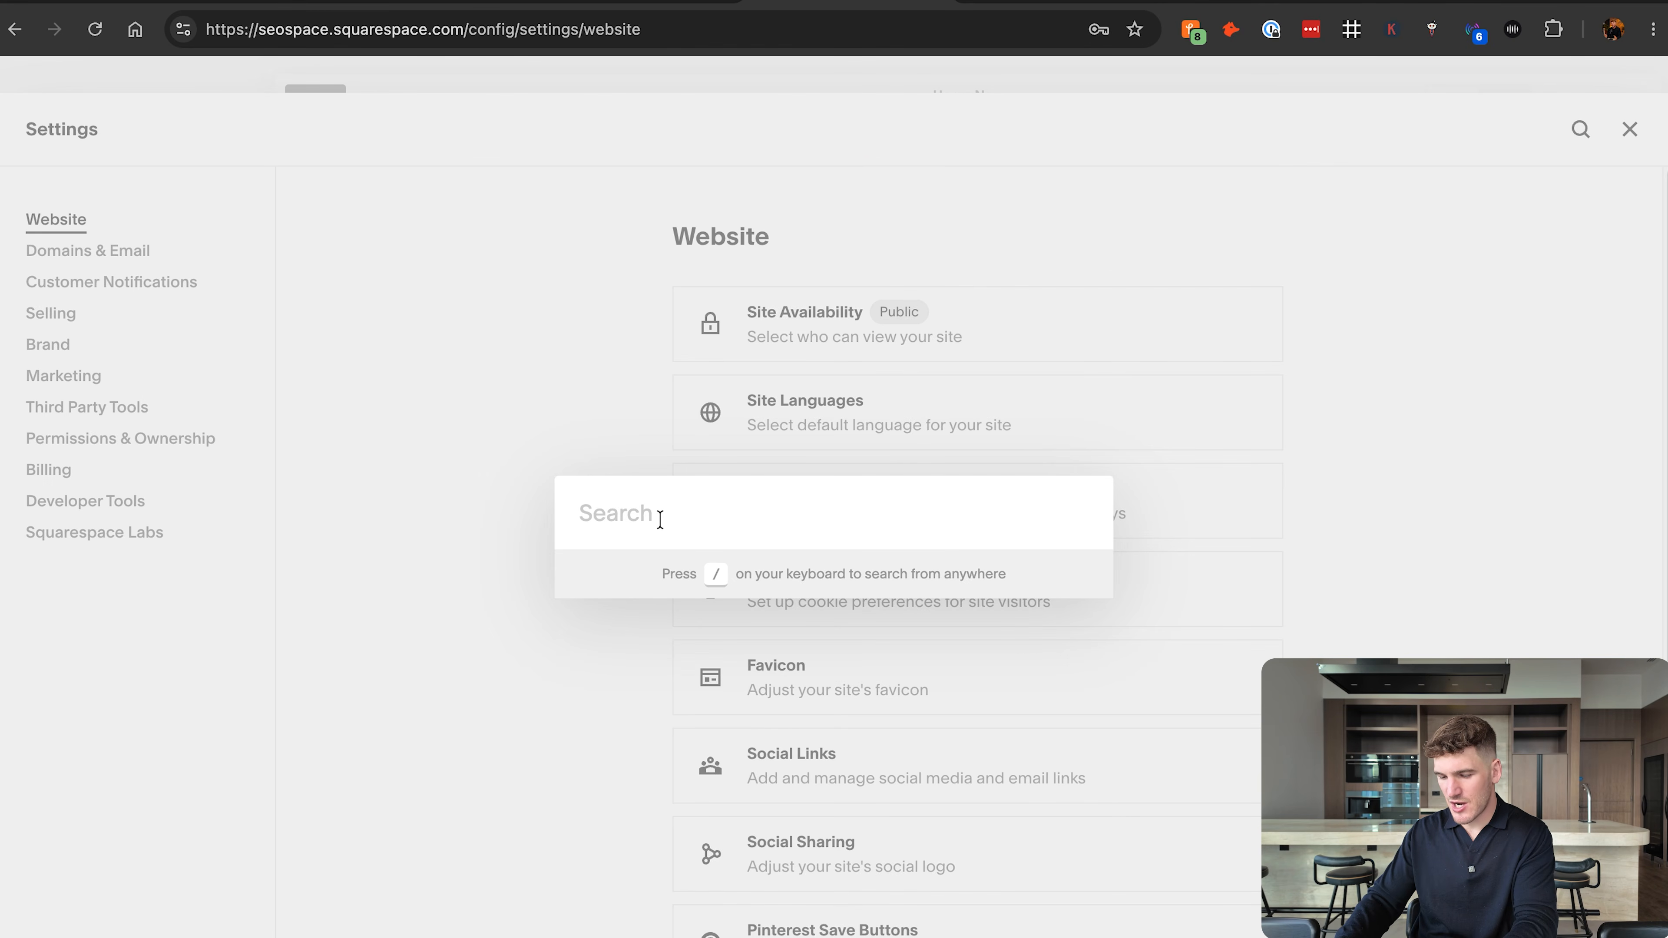
text(code)
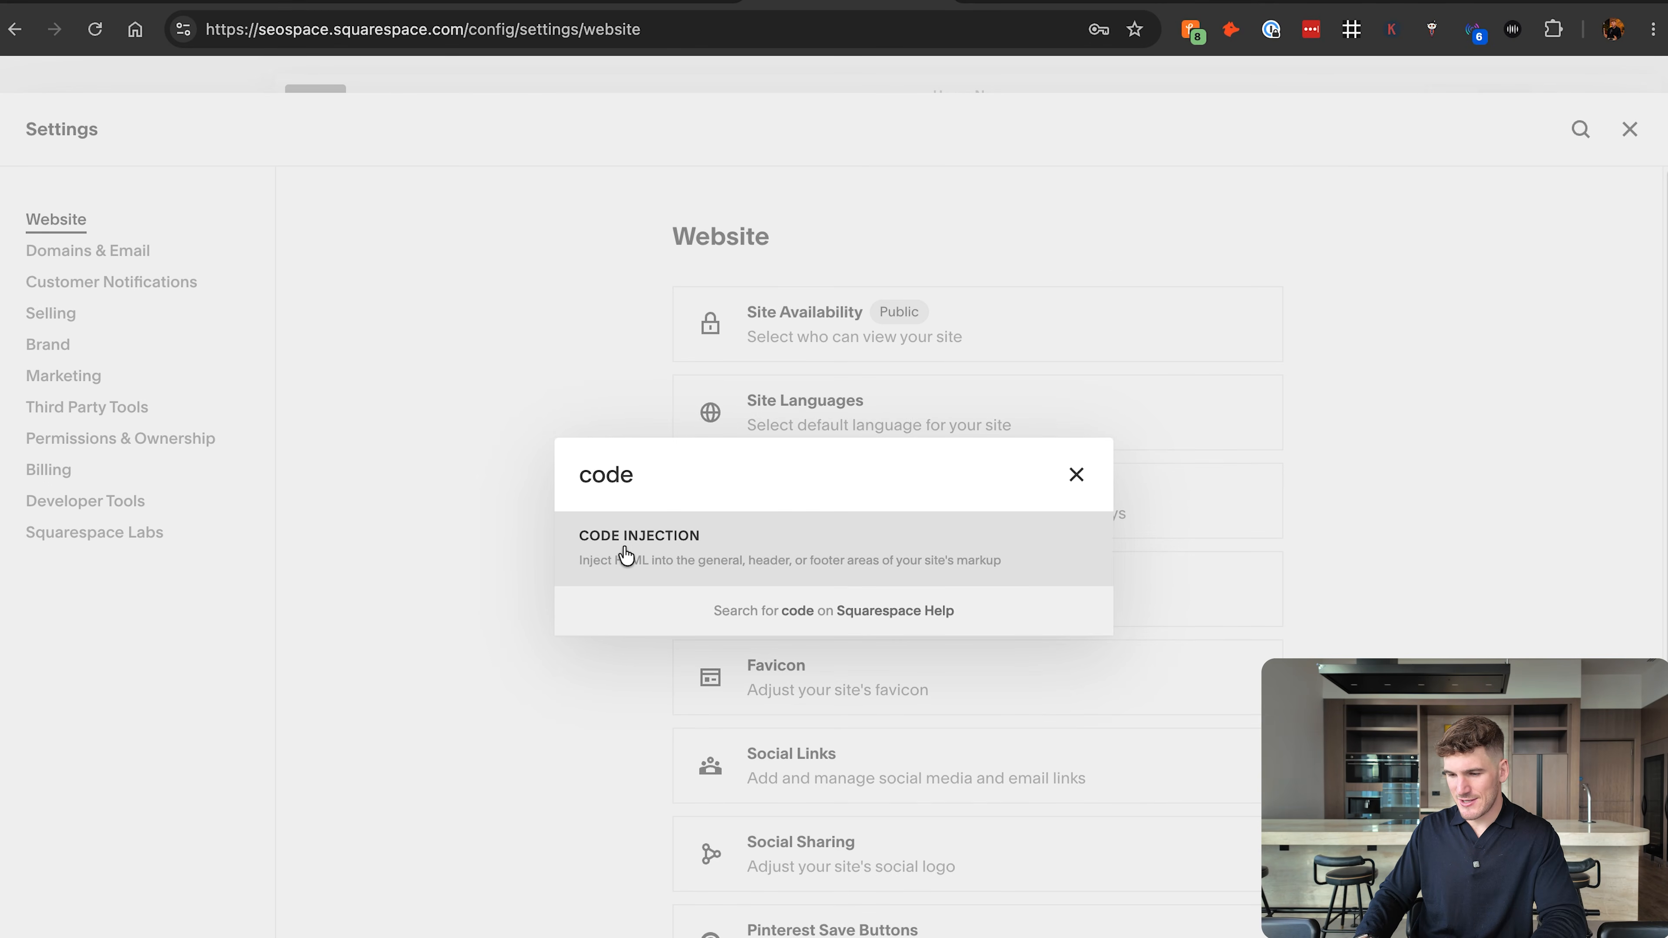
key(Return)
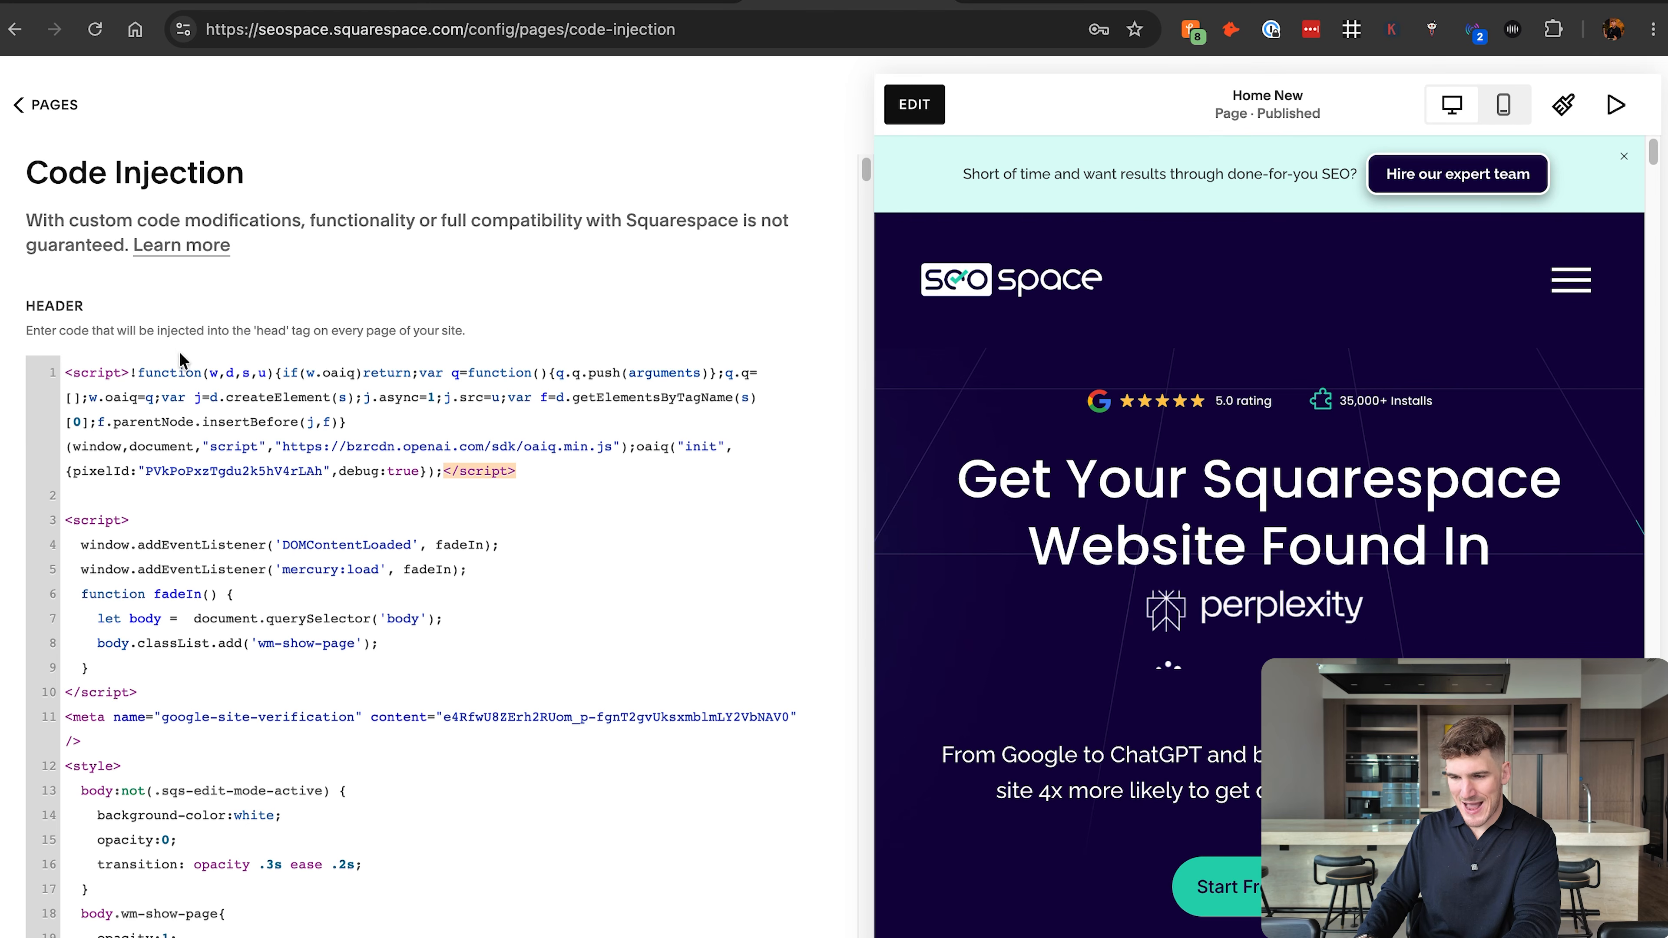
drag(569, 477, 40, 372)
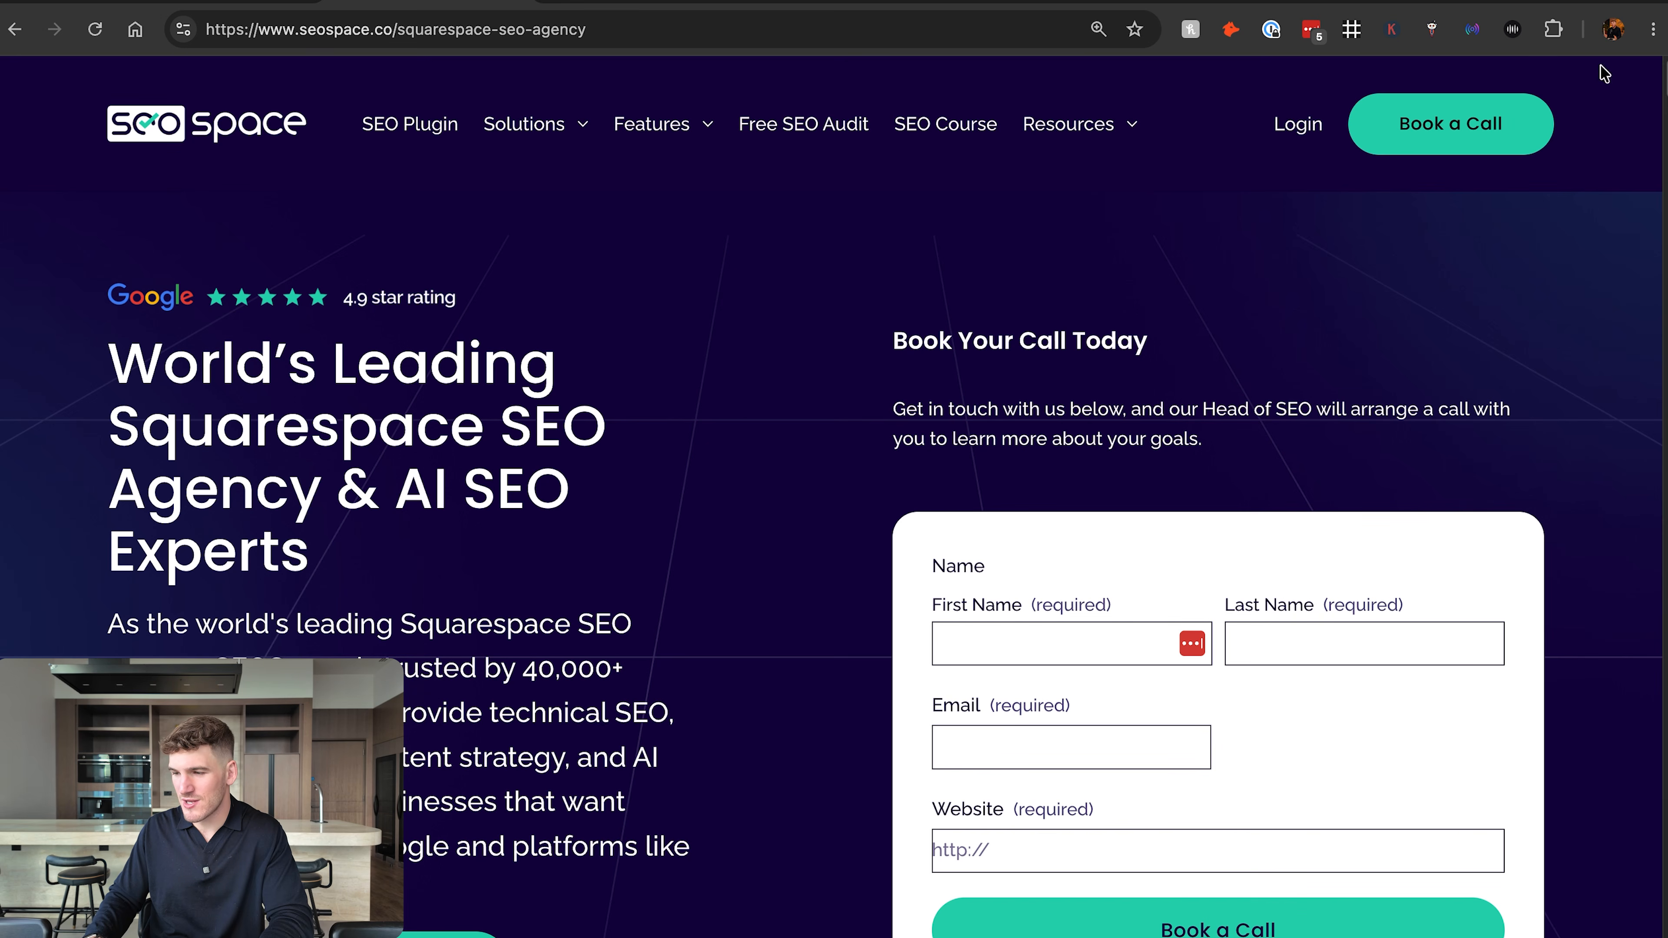
Run the ChatGPT Pixel Helper extension on the SEOSpace agency page and examine its pixel detection result.
click(1513, 29)
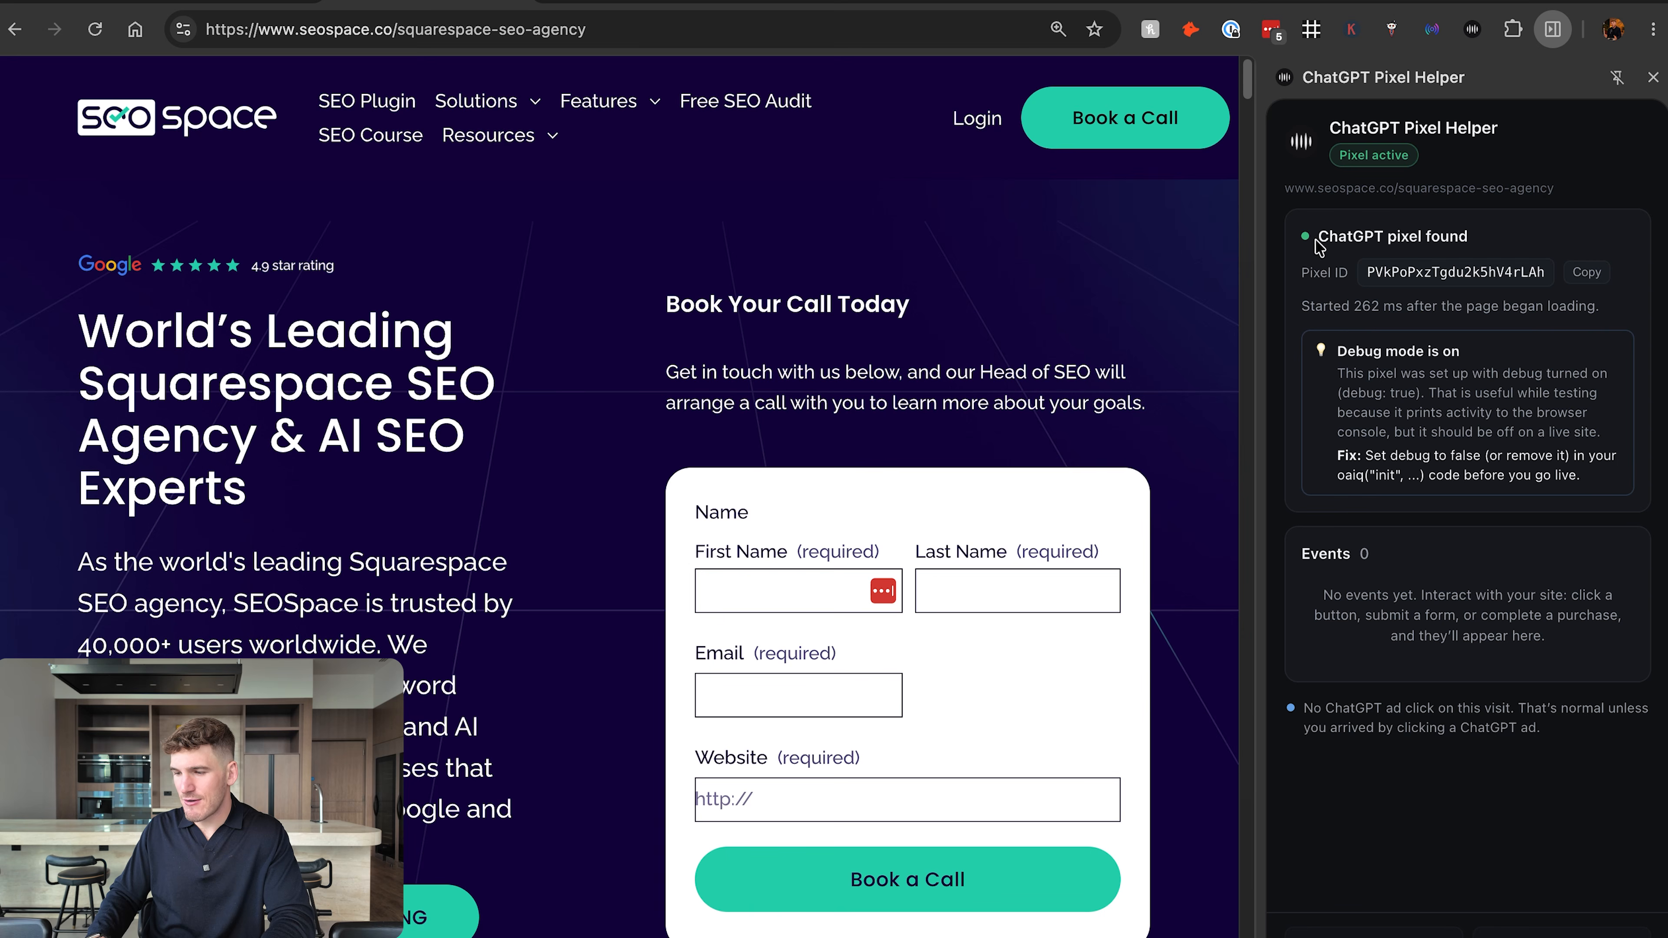
drag(1316, 239, 1452, 236)
click(1529, 236)
triple_click(1440, 238)
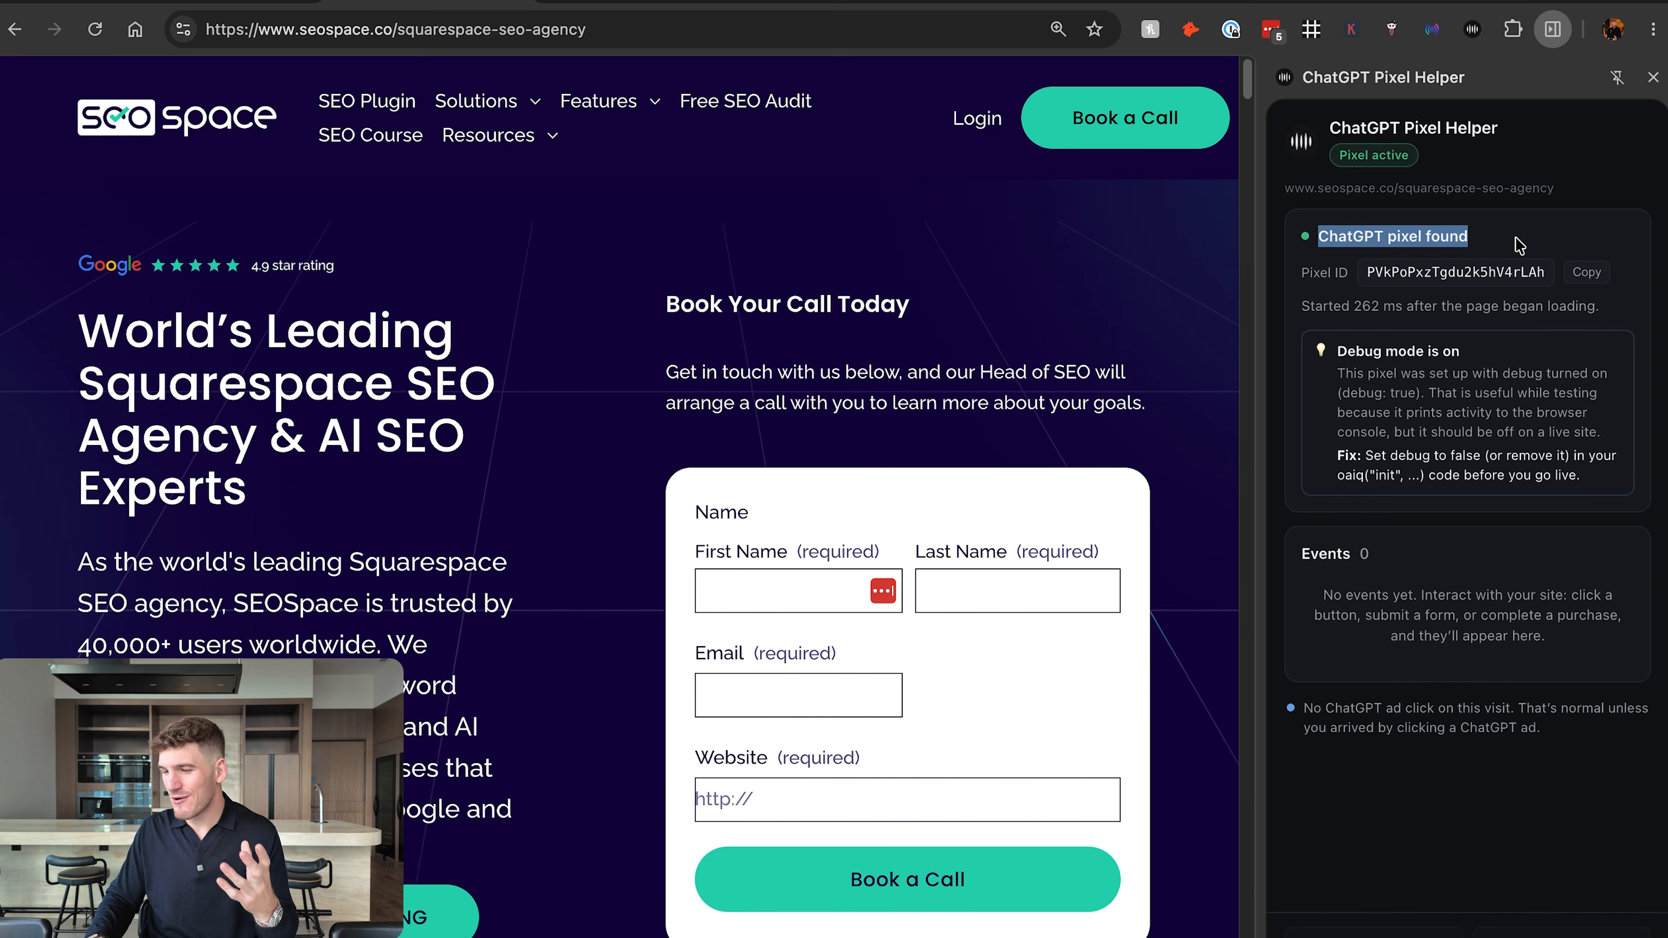
click(1407, 275)
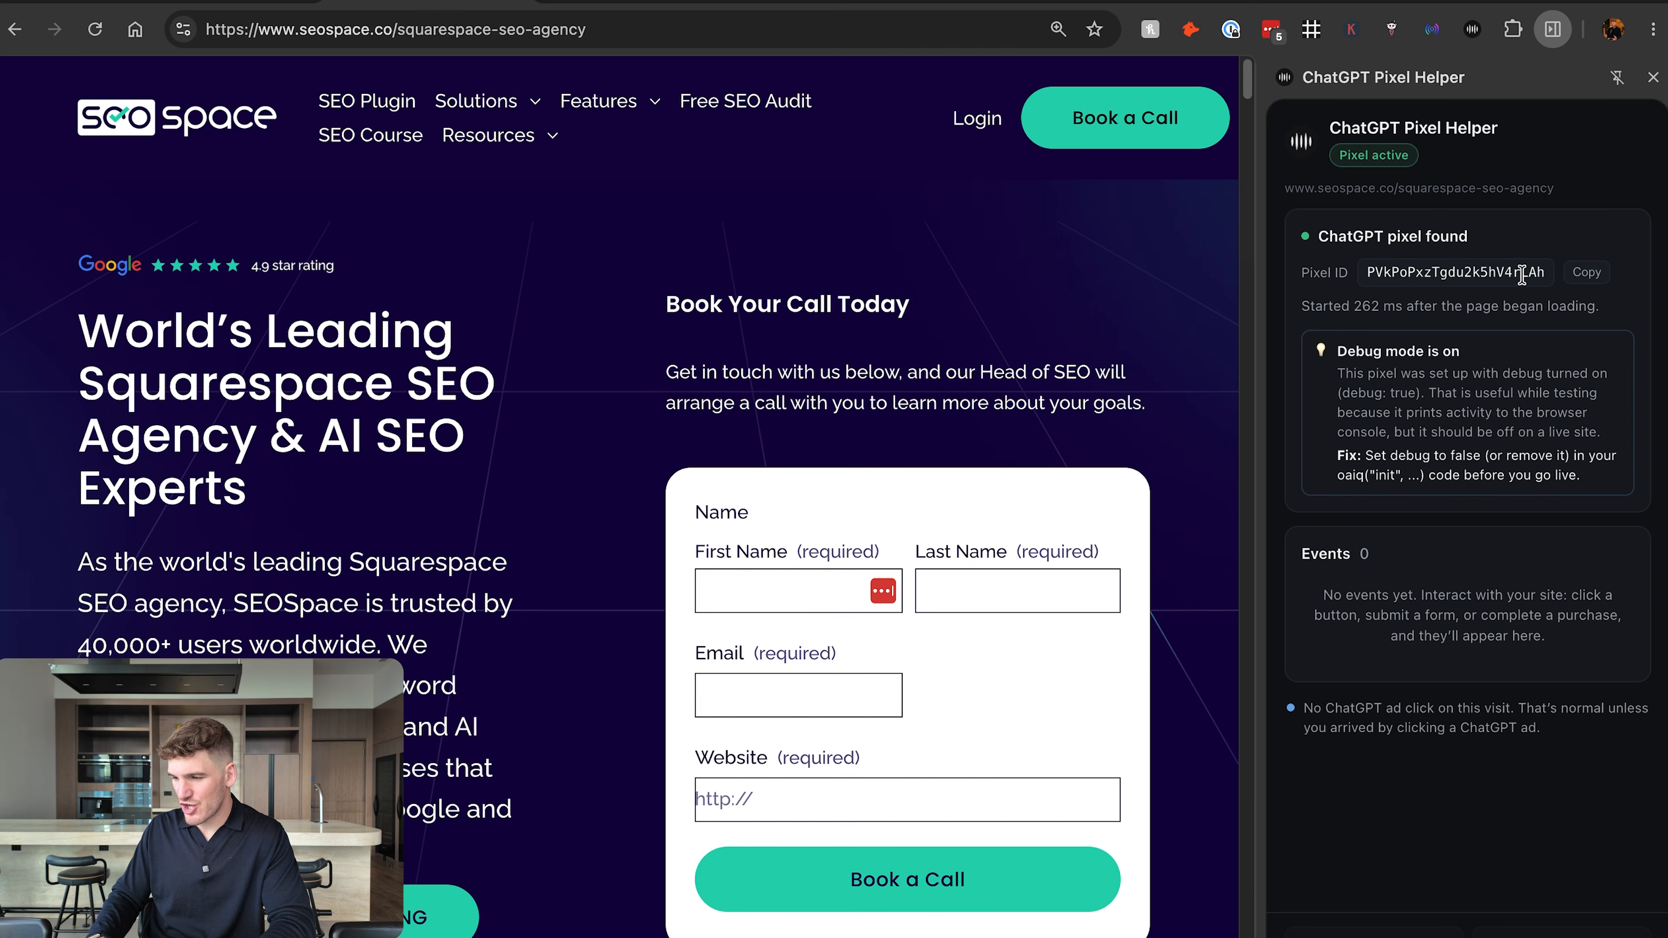
Compare the data source's Pixel ID in Ads Manager with the one in ChatGPT Pixel Helper, and copy the detected ID.
click(233, 2)
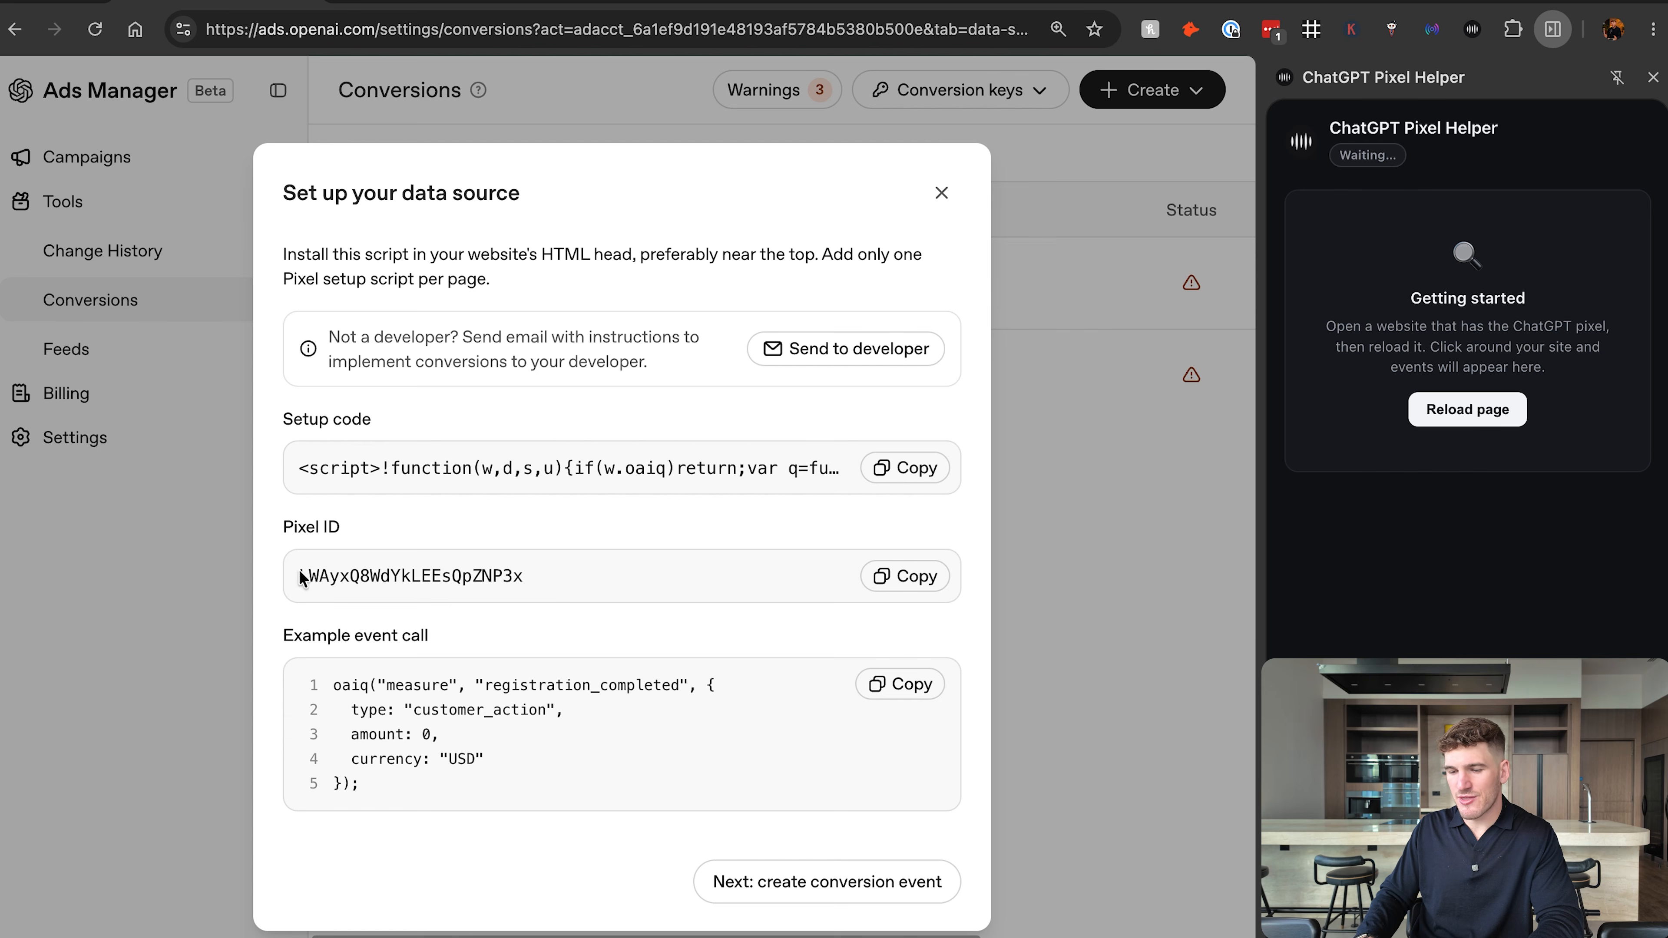
drag(300, 577, 547, 578)
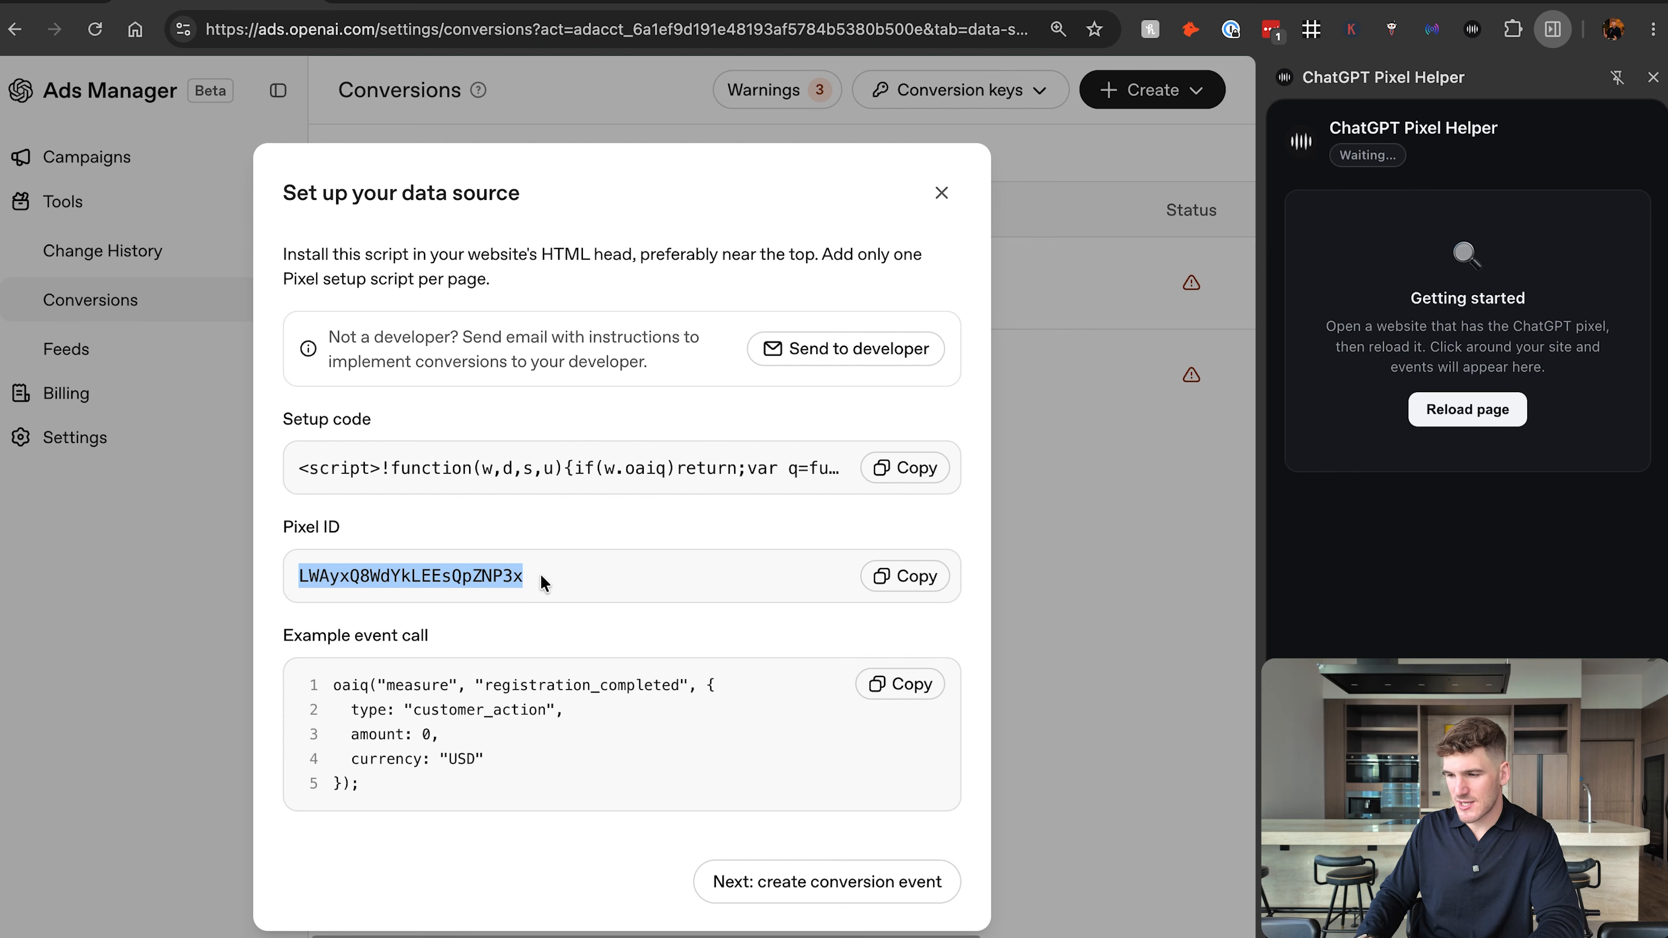
click(559, 8)
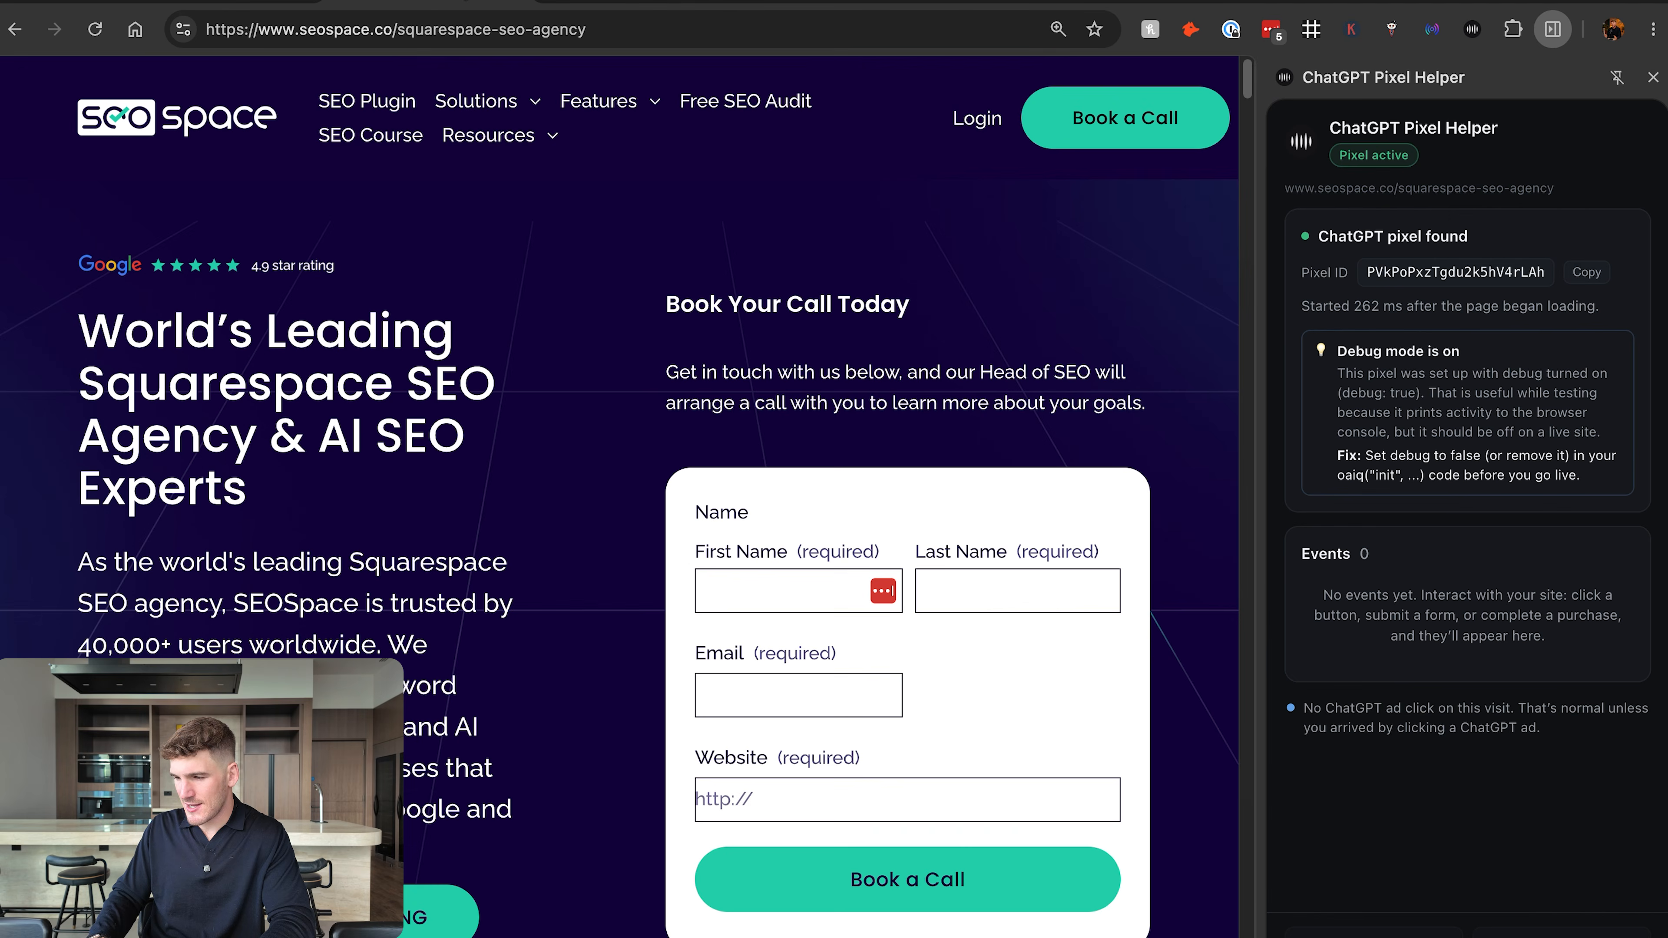
click(1584, 272)
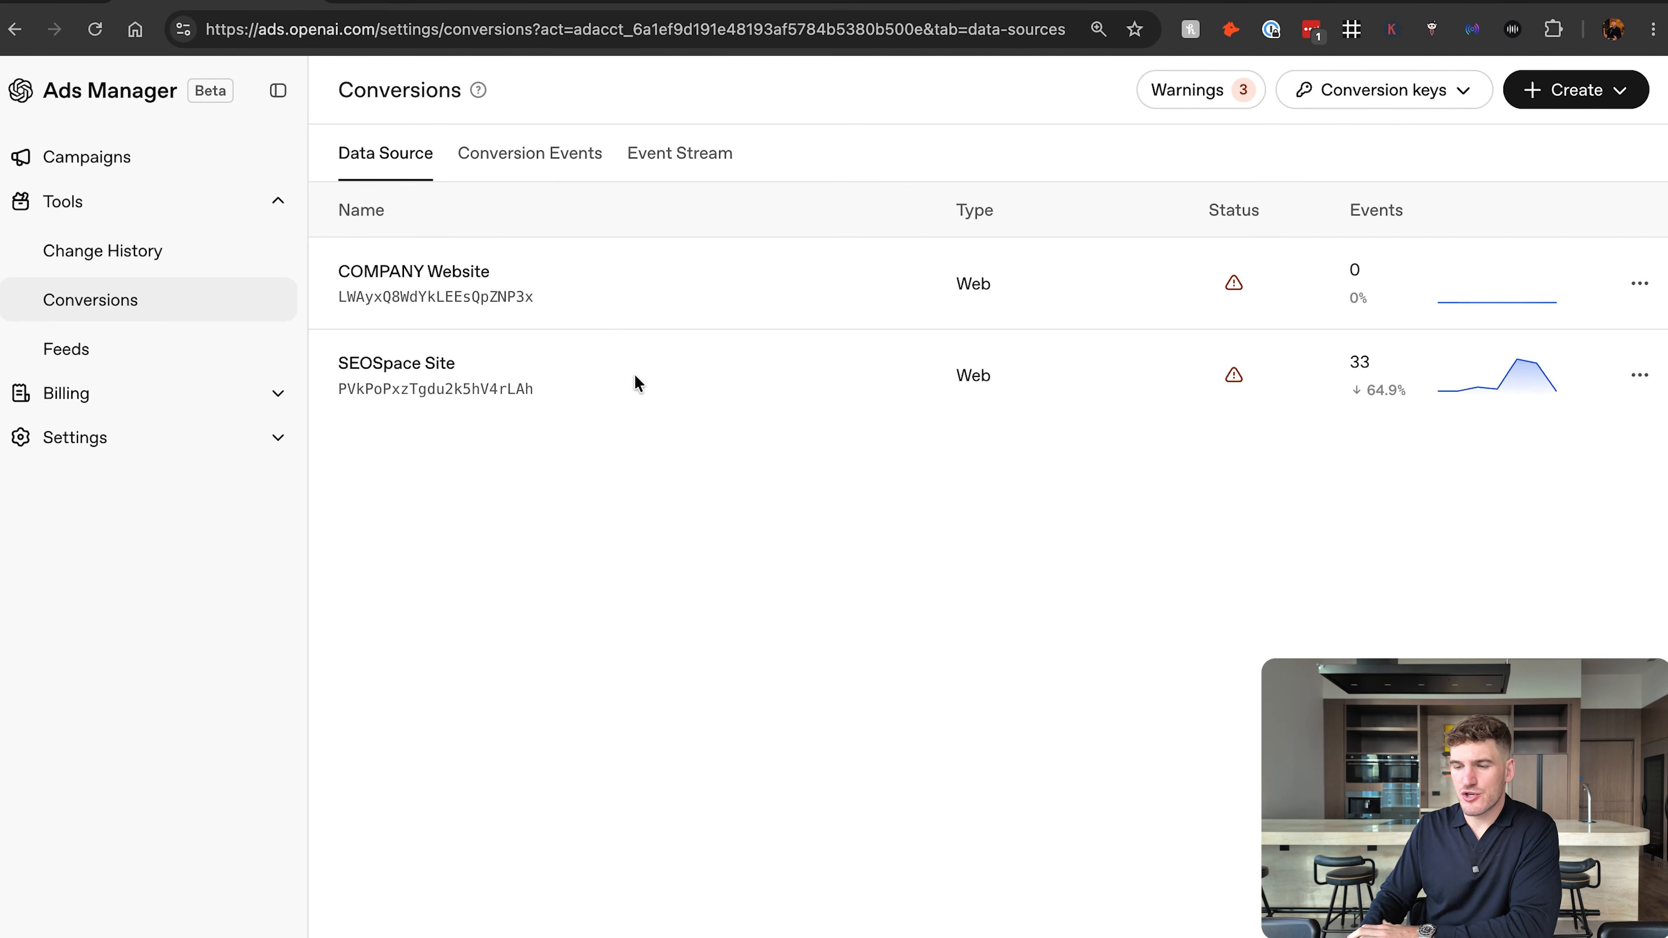
Start a new conversion event from the Conversion Events list and review the Base Event description.
click(526, 164)
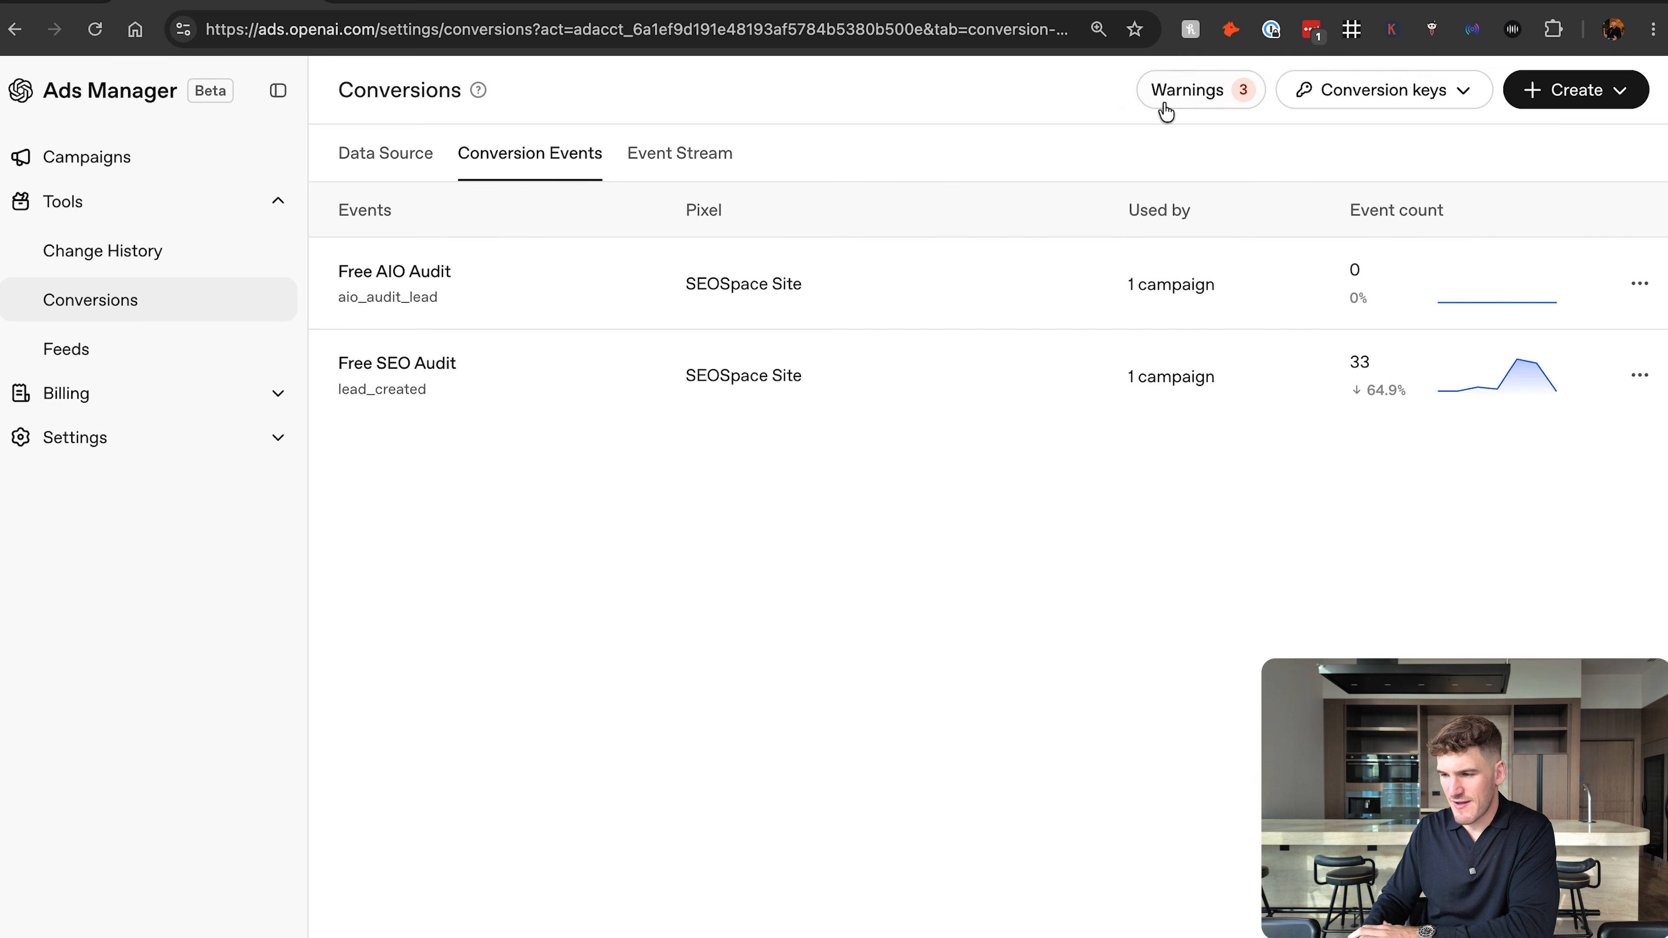
click(1606, 90)
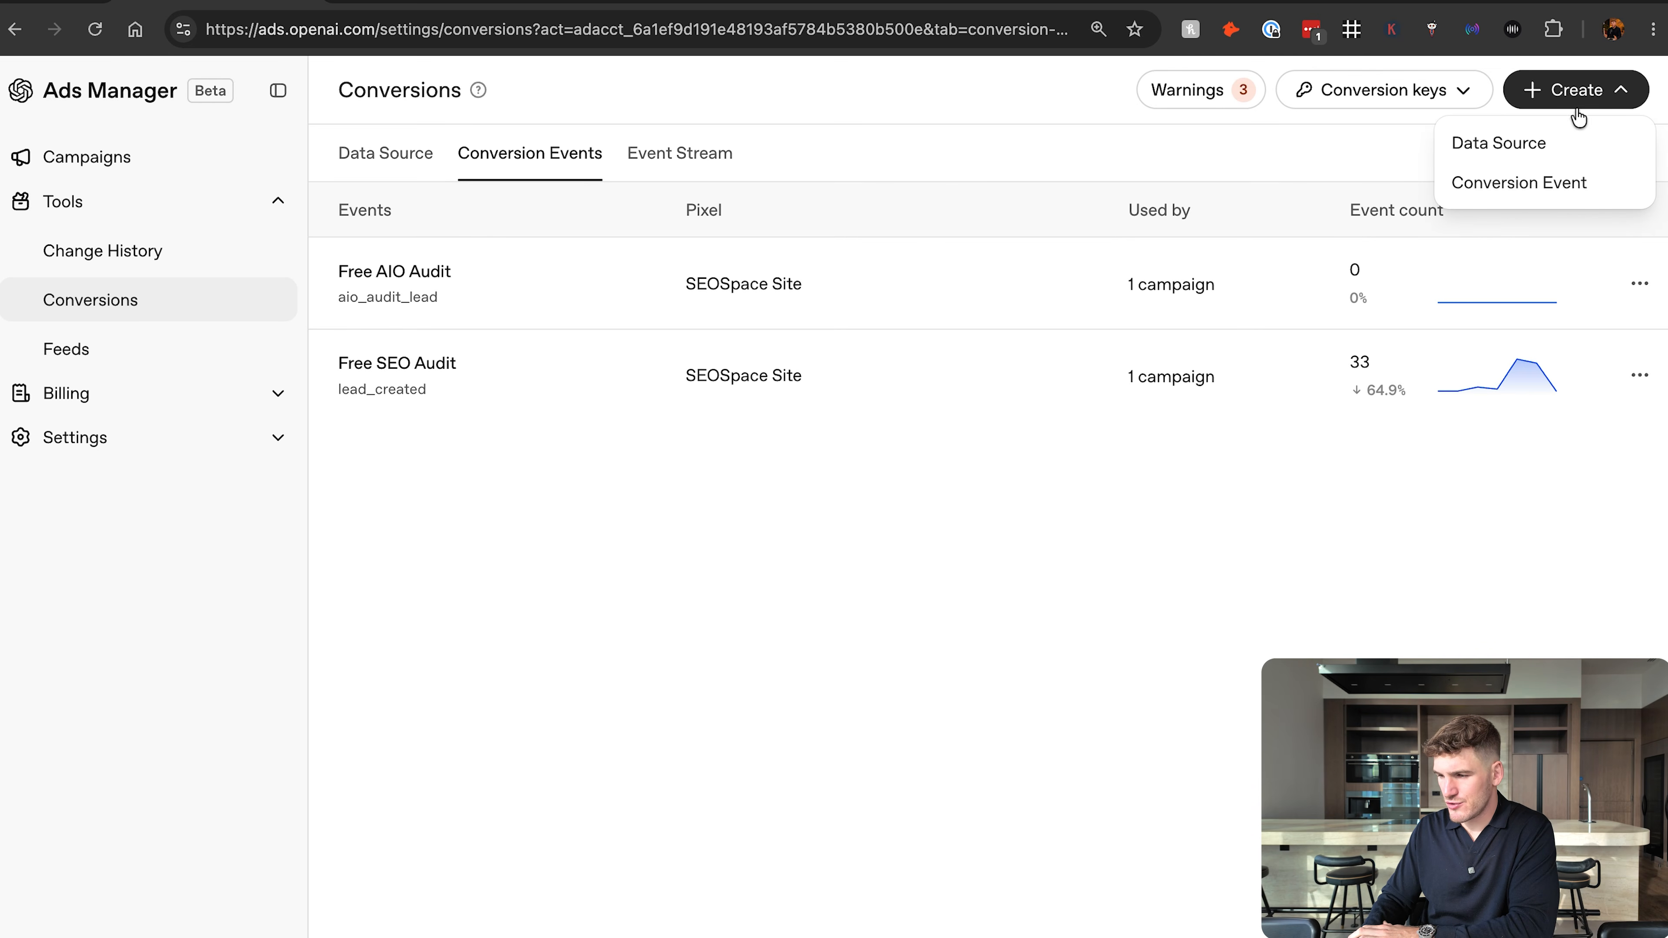
click(1531, 190)
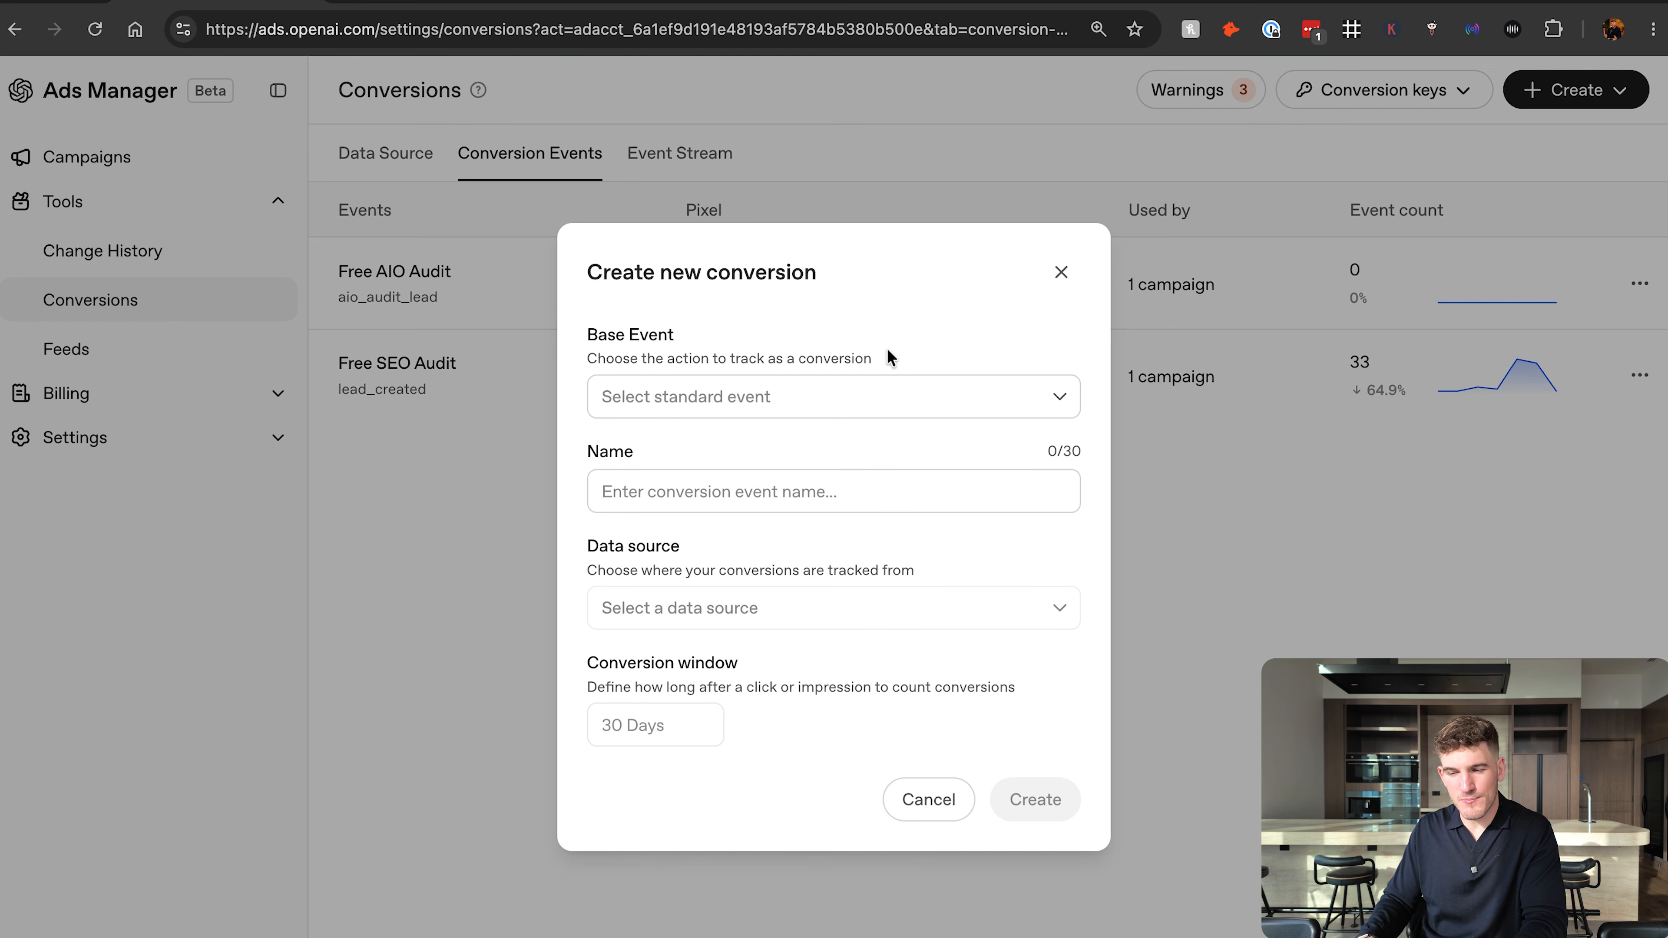
drag(586, 328, 769, 355)
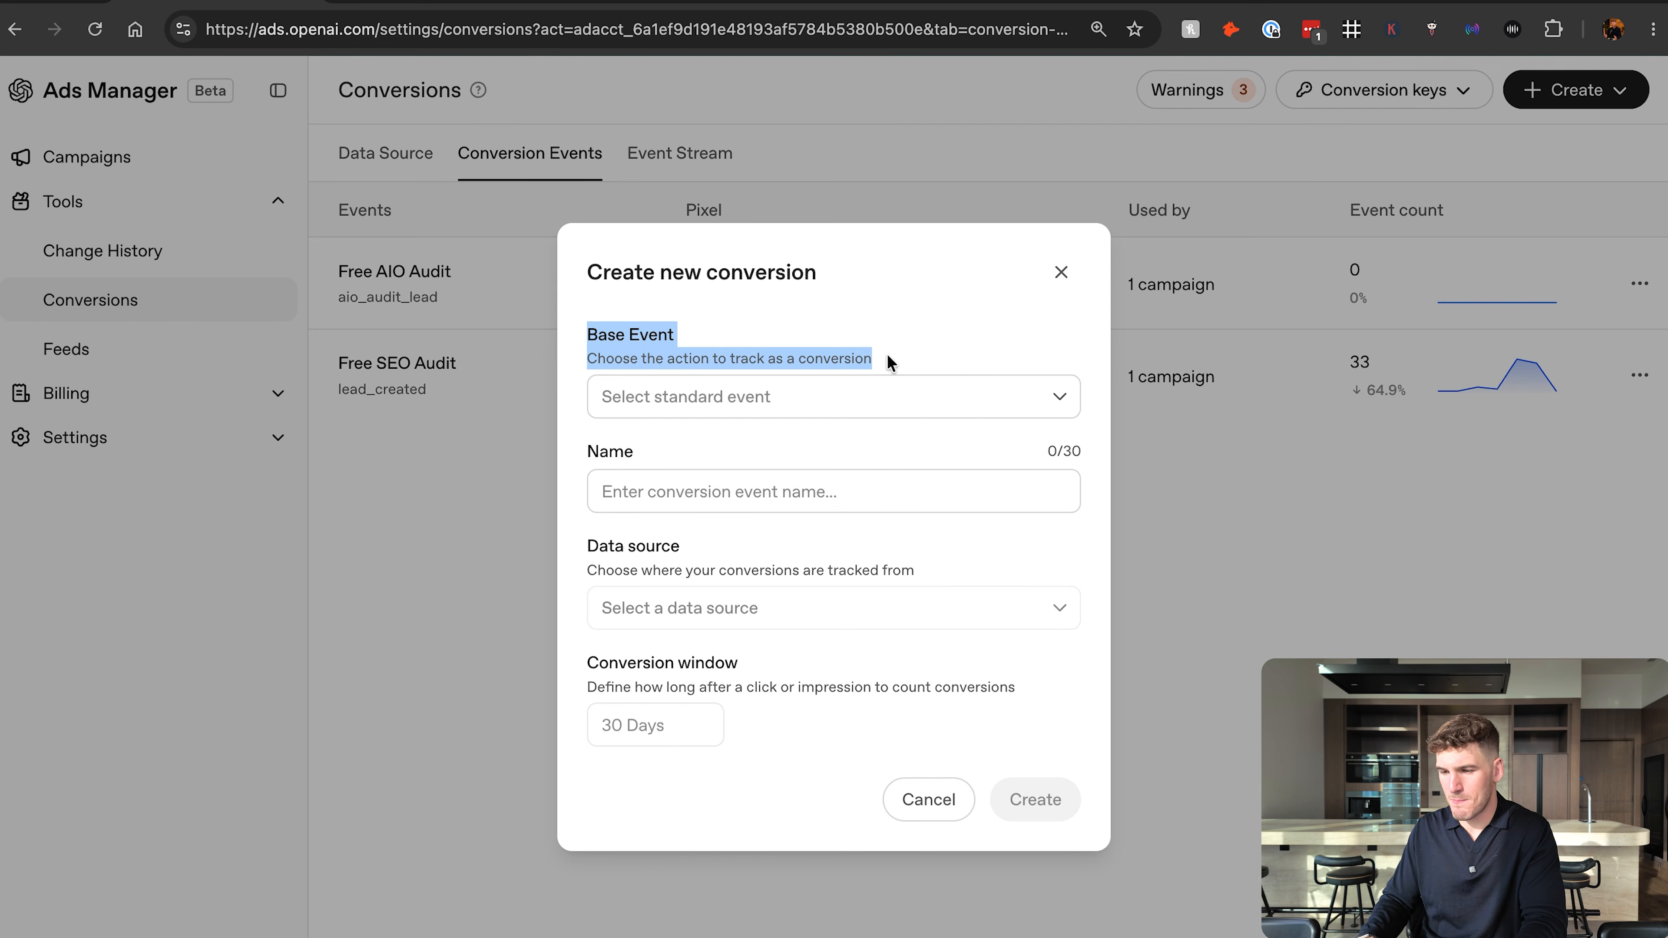
click(629, 351)
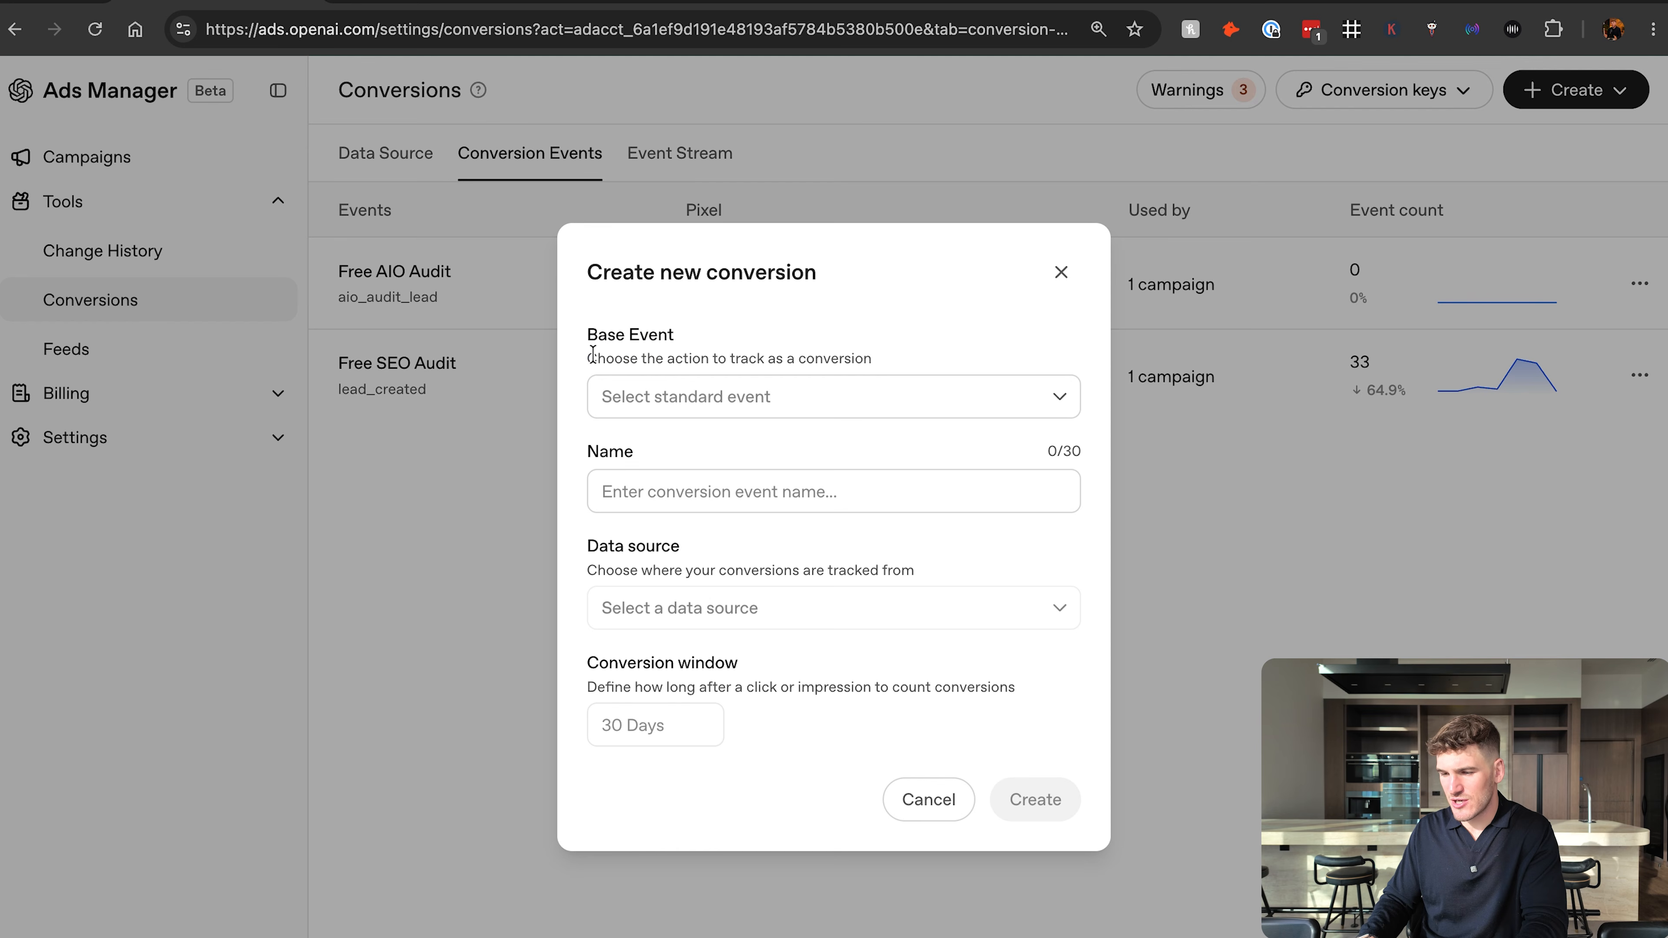
drag(588, 359, 911, 362)
click(910, 361)
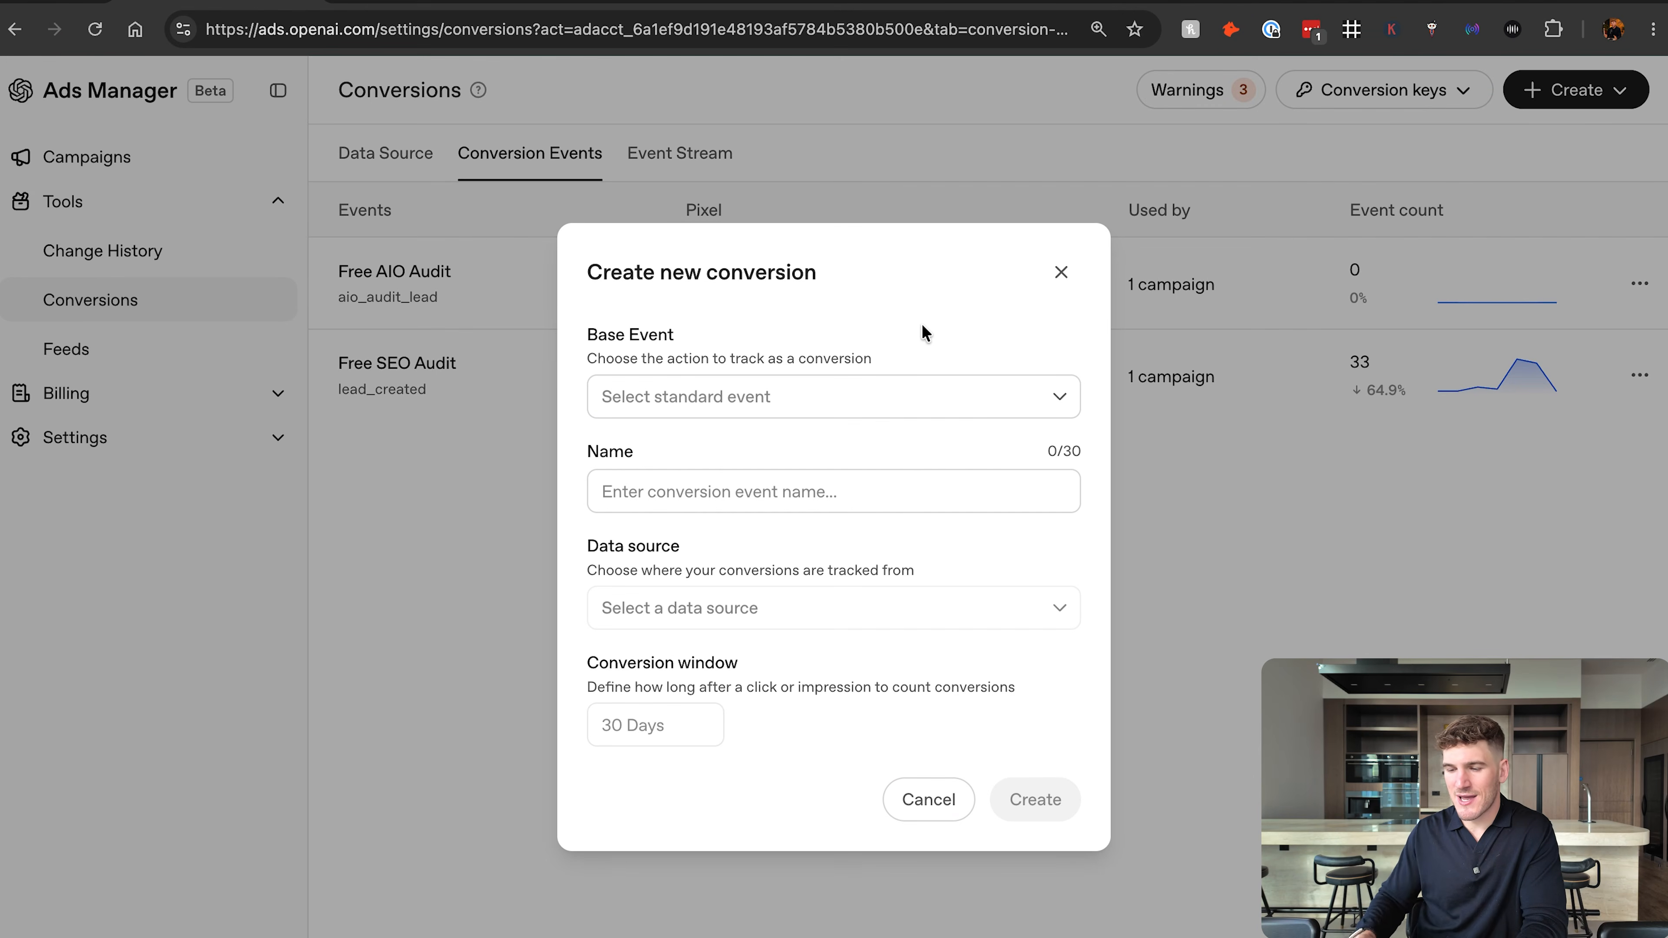
Create the conversion with Lead created as base event and COMPANY Website as data source, keeping the suggested name Lead Created.
click(888, 387)
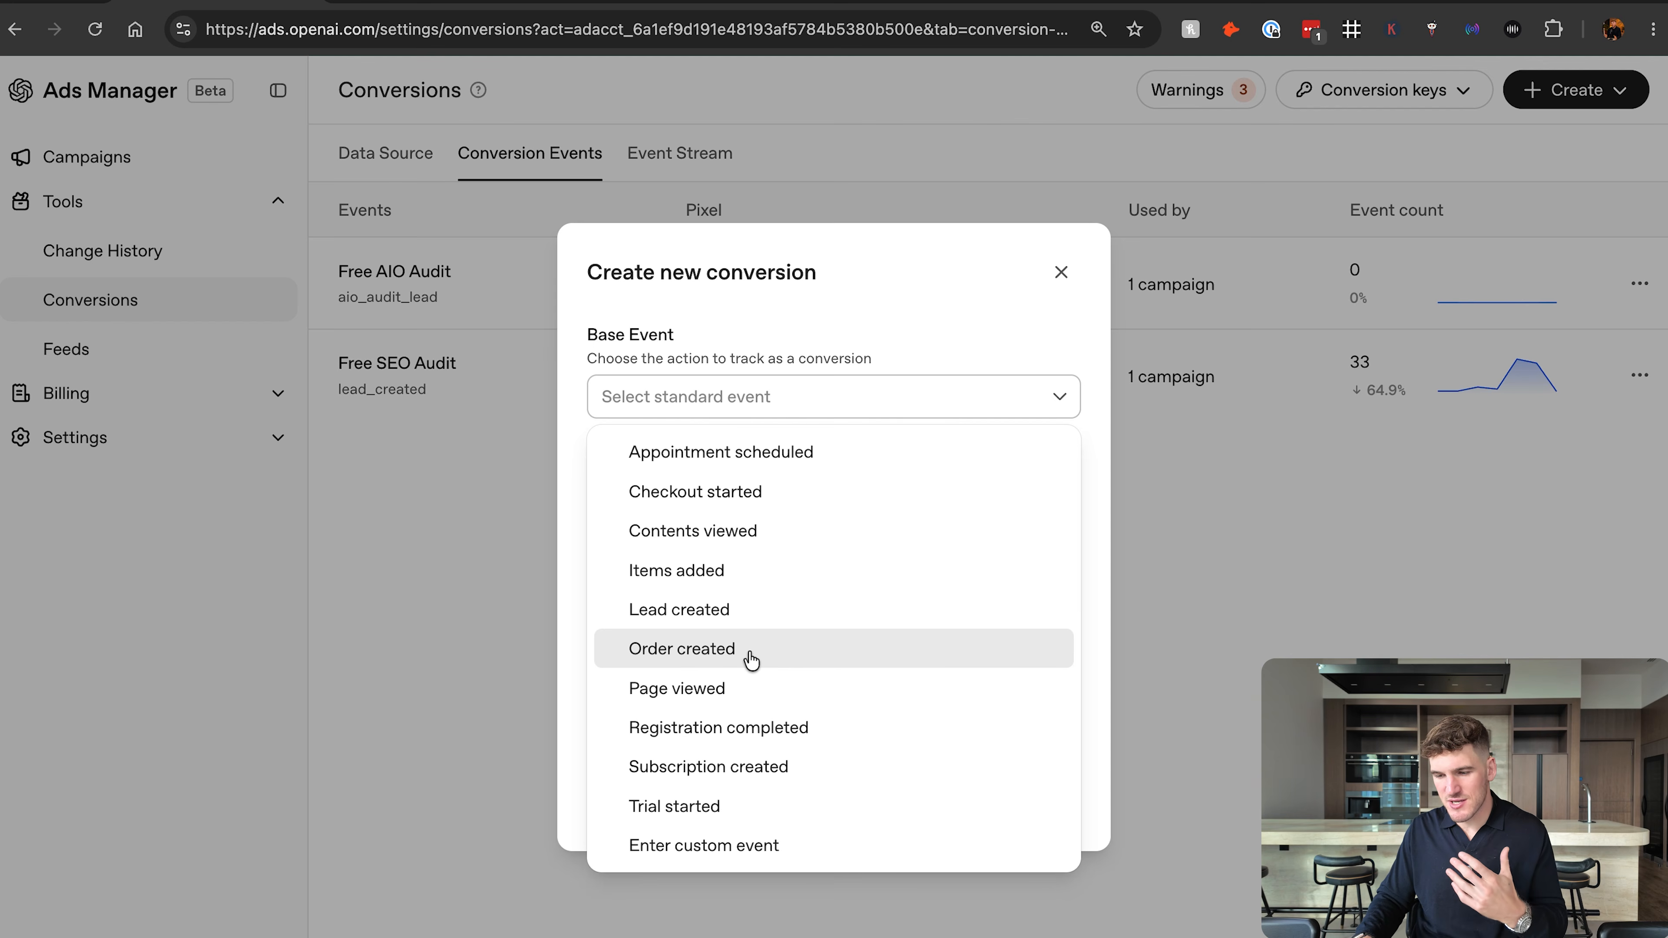
click(657, 611)
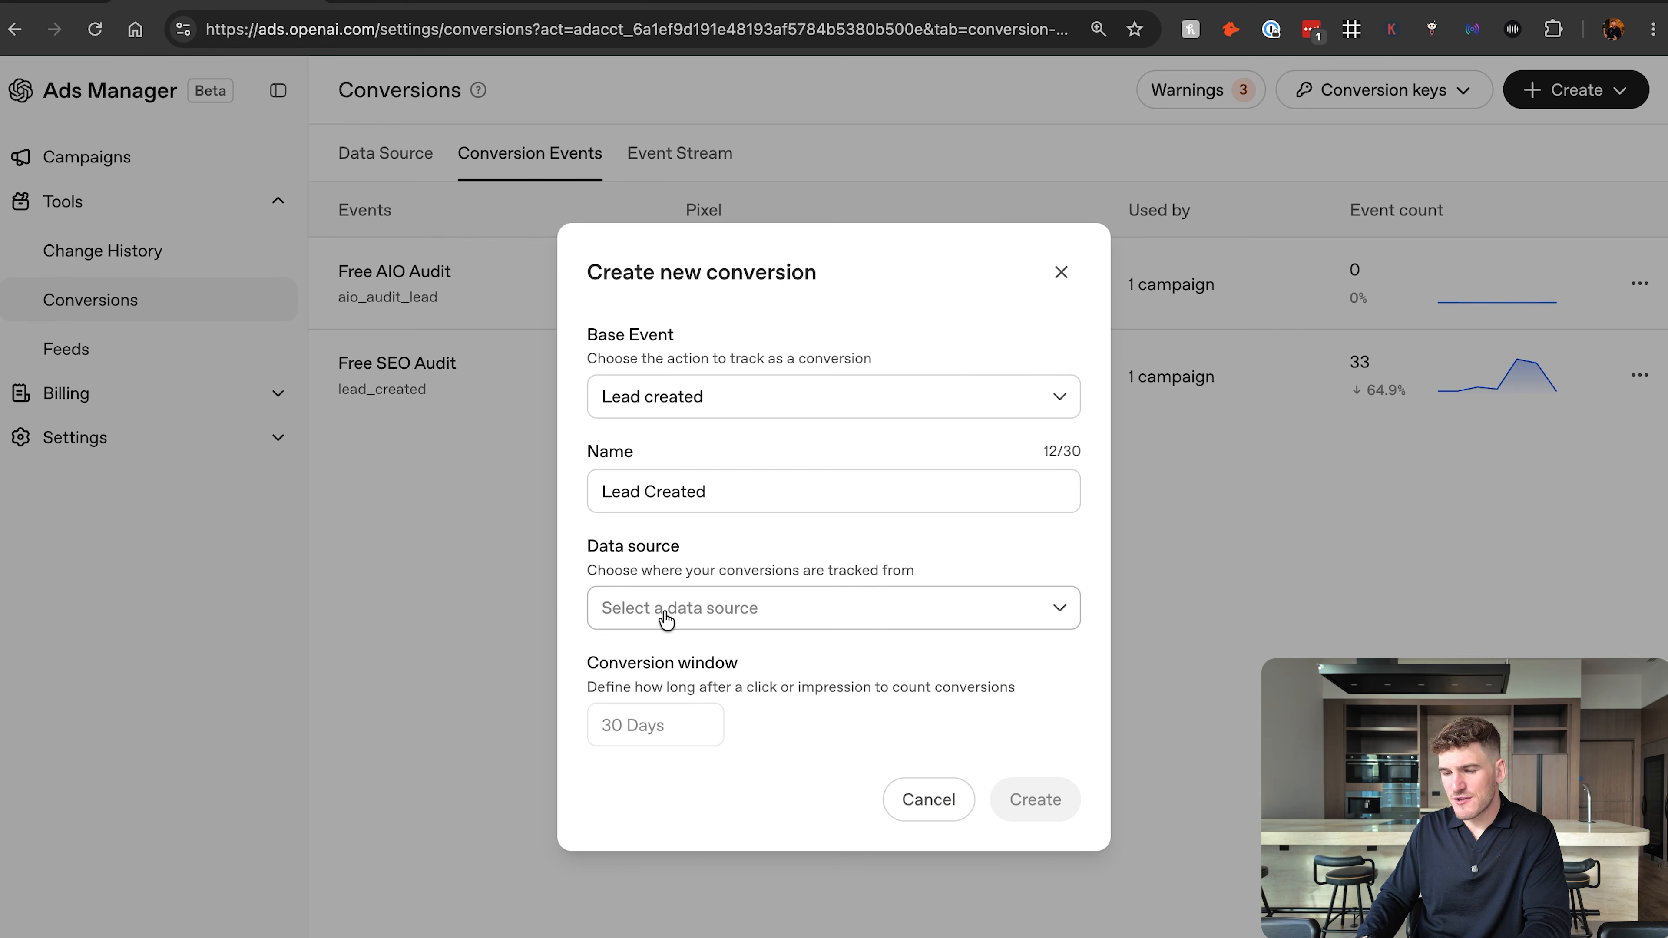
click(682, 621)
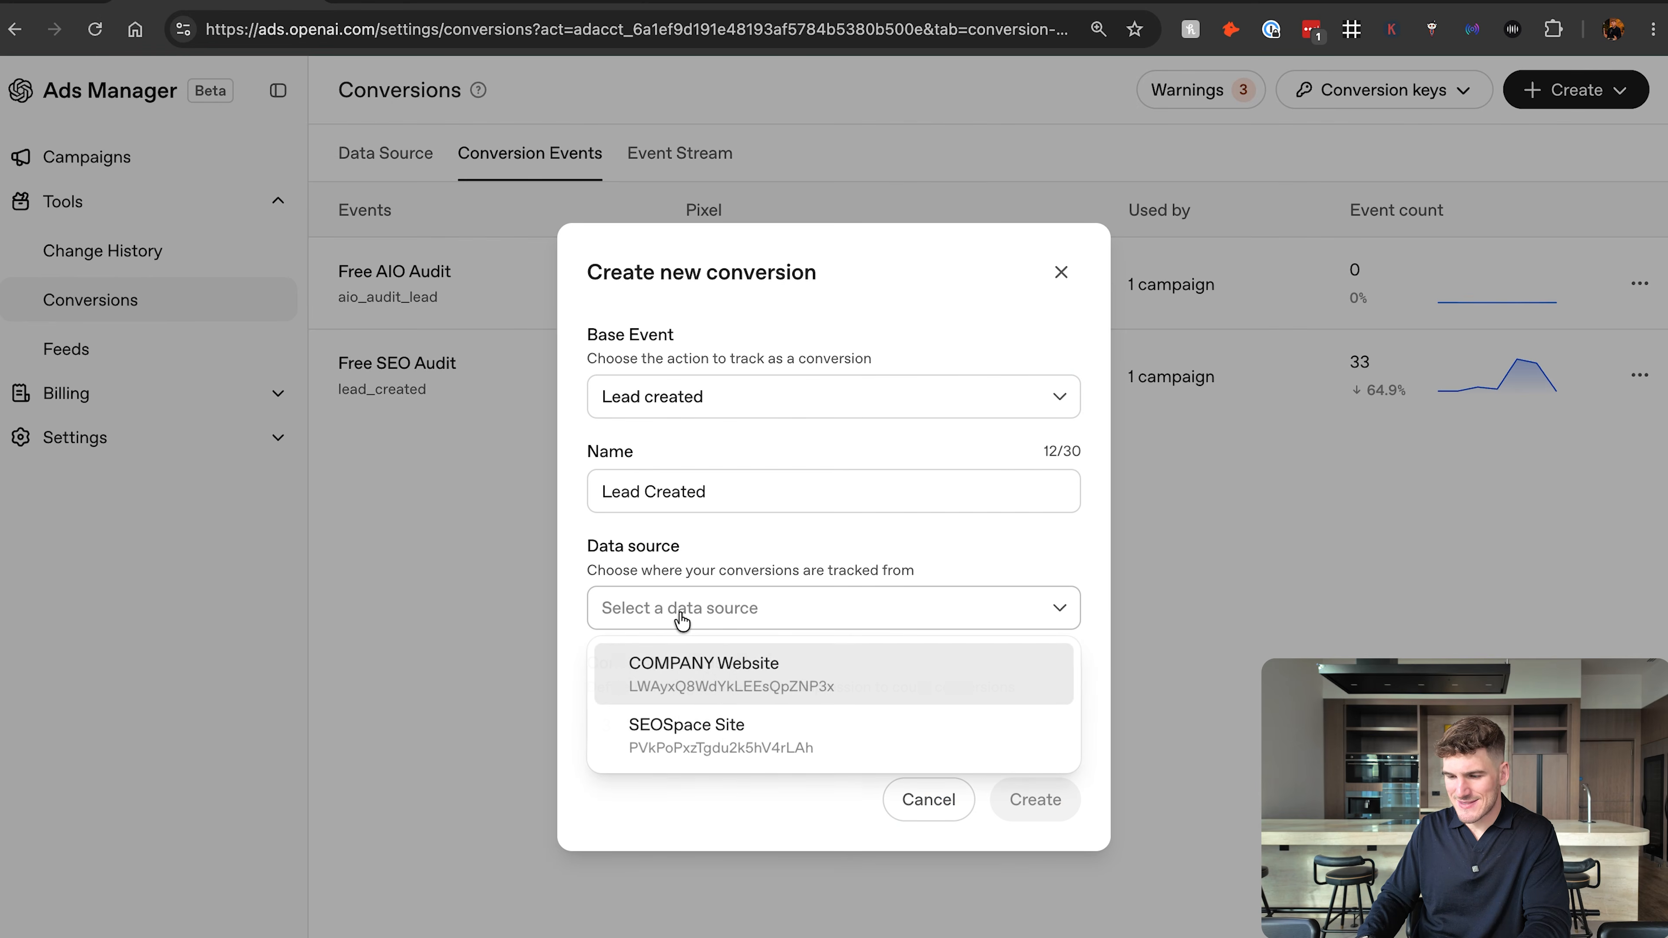
click(744, 682)
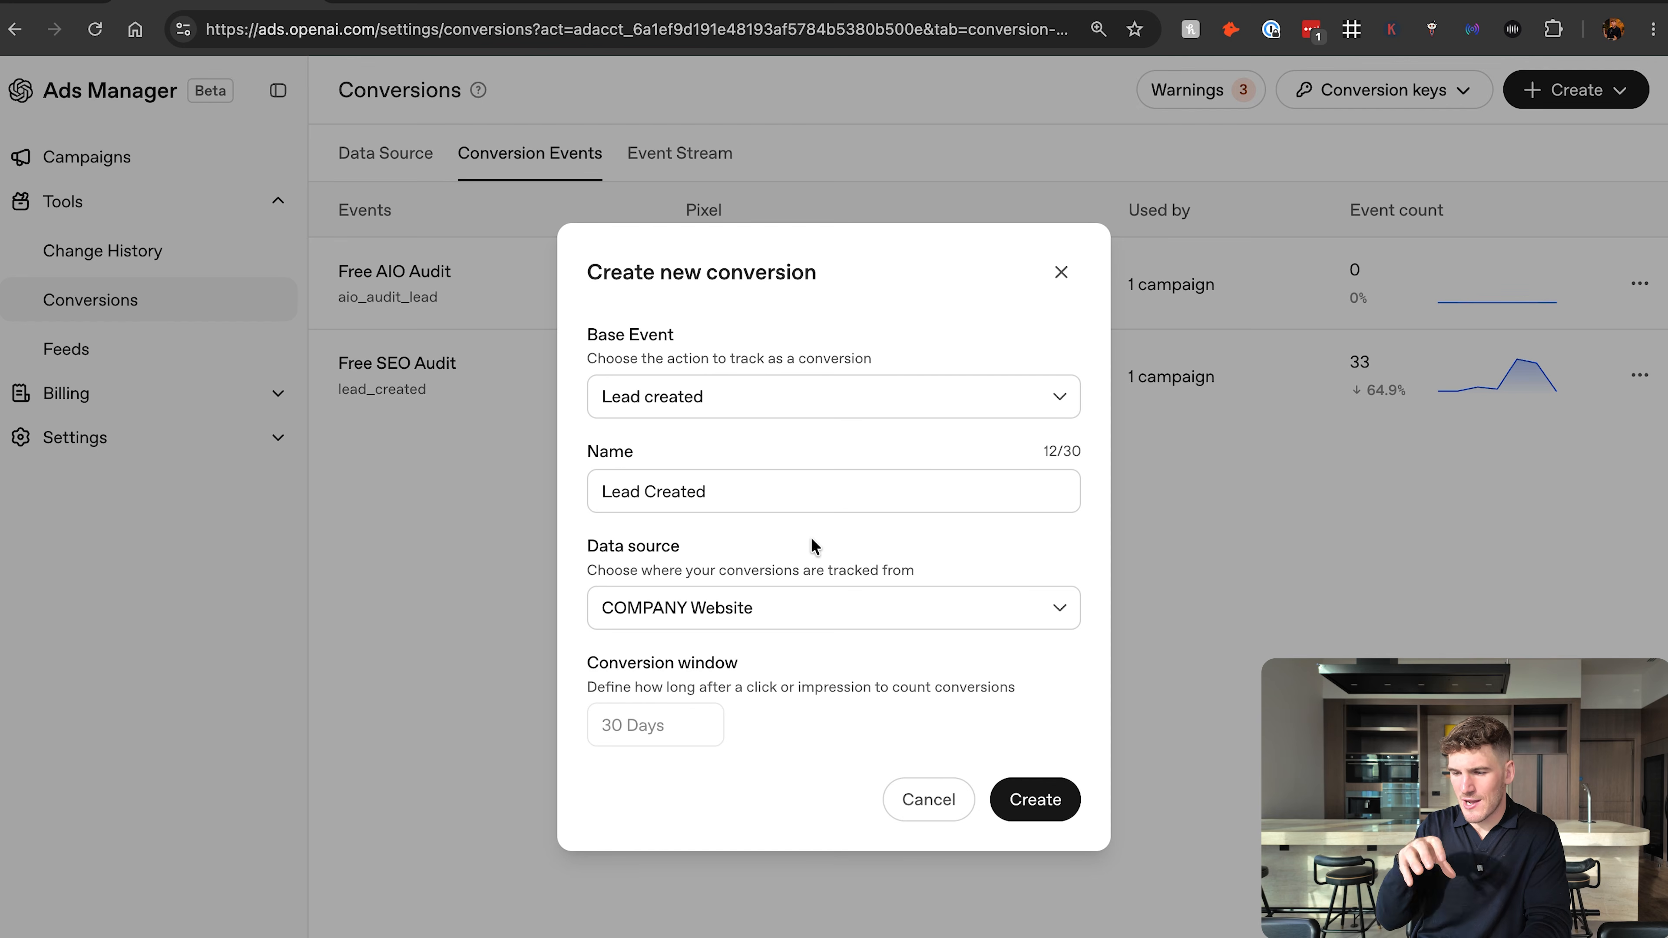
drag(585, 270, 833, 273)
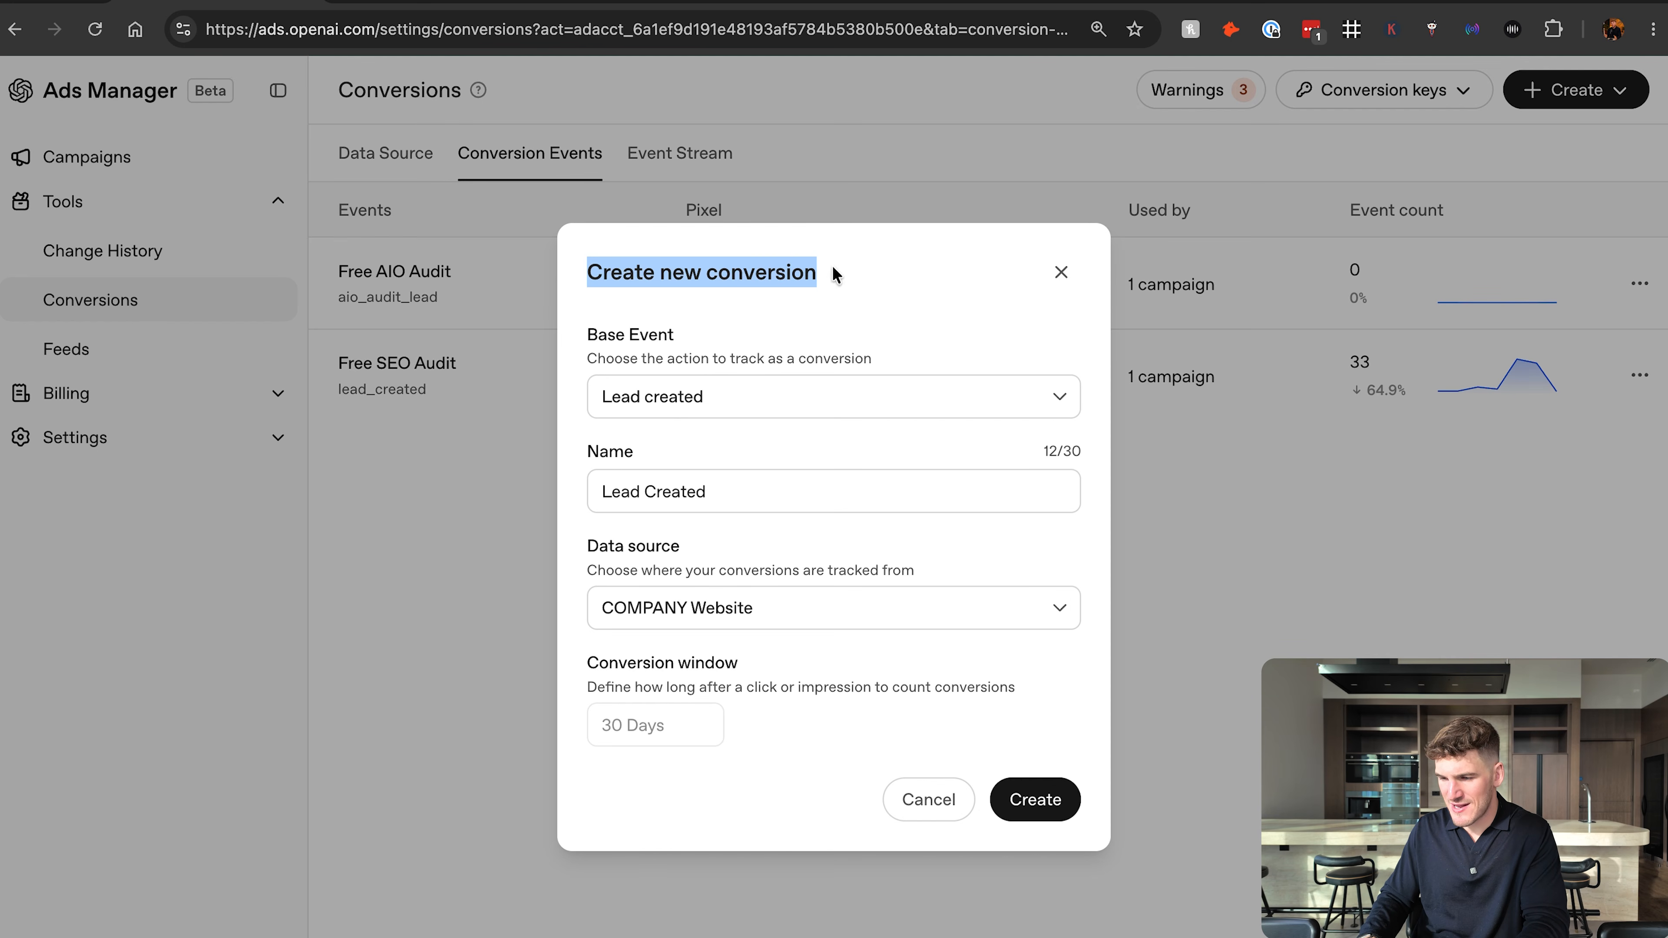
drag(585, 552, 967, 575)
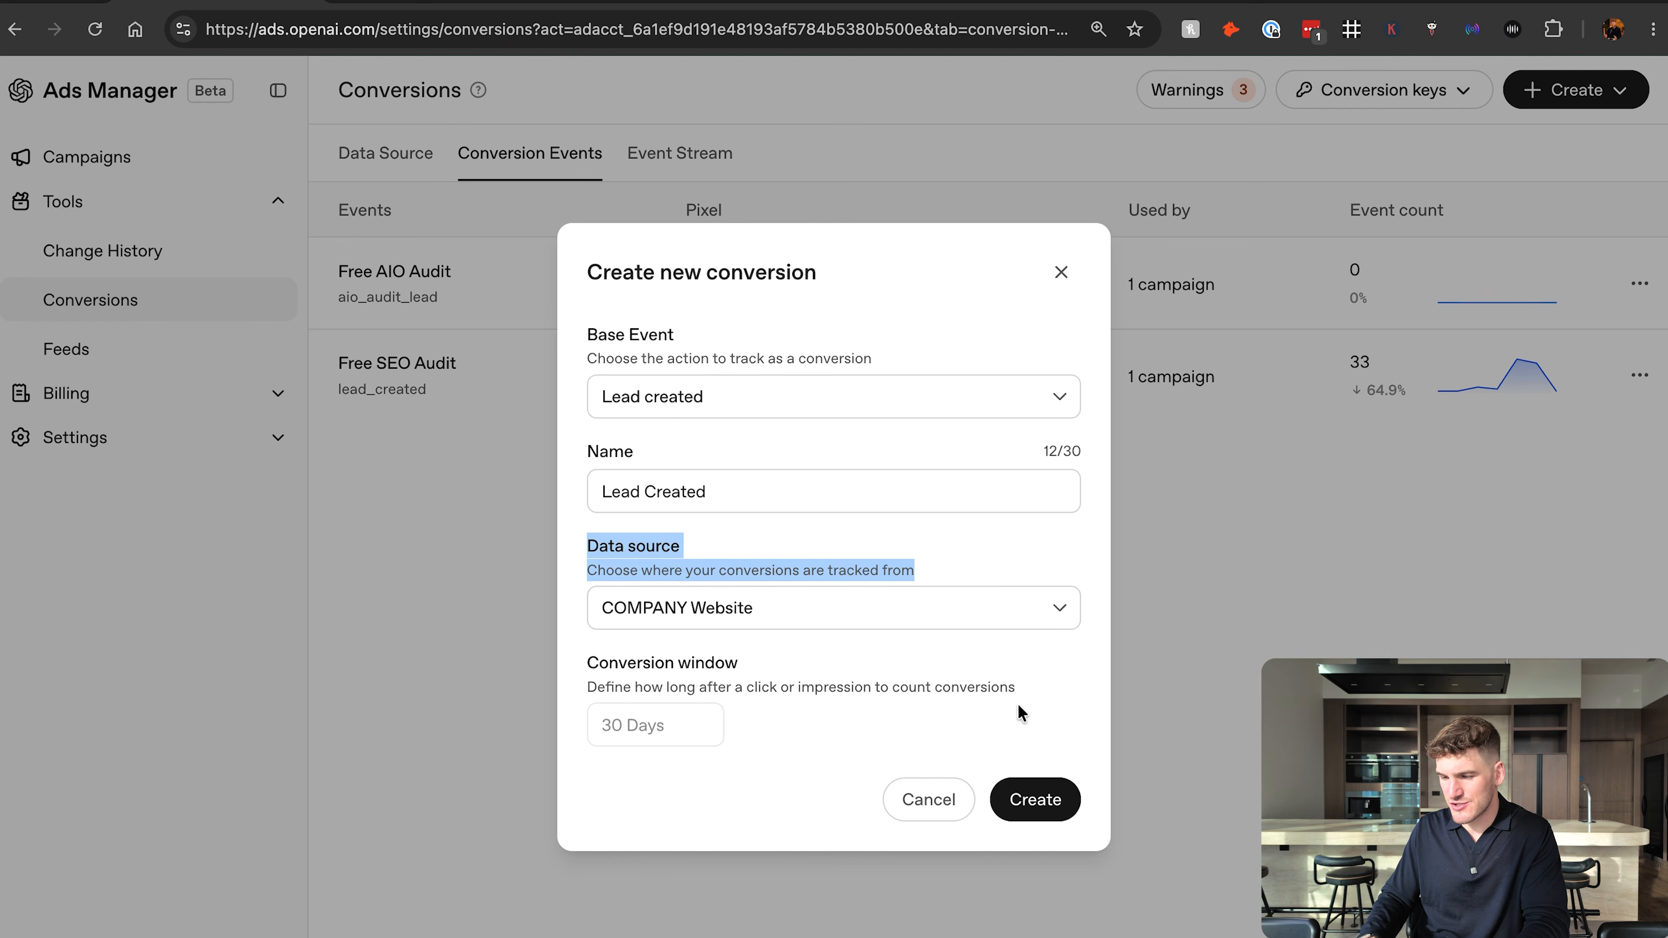
click(1038, 801)
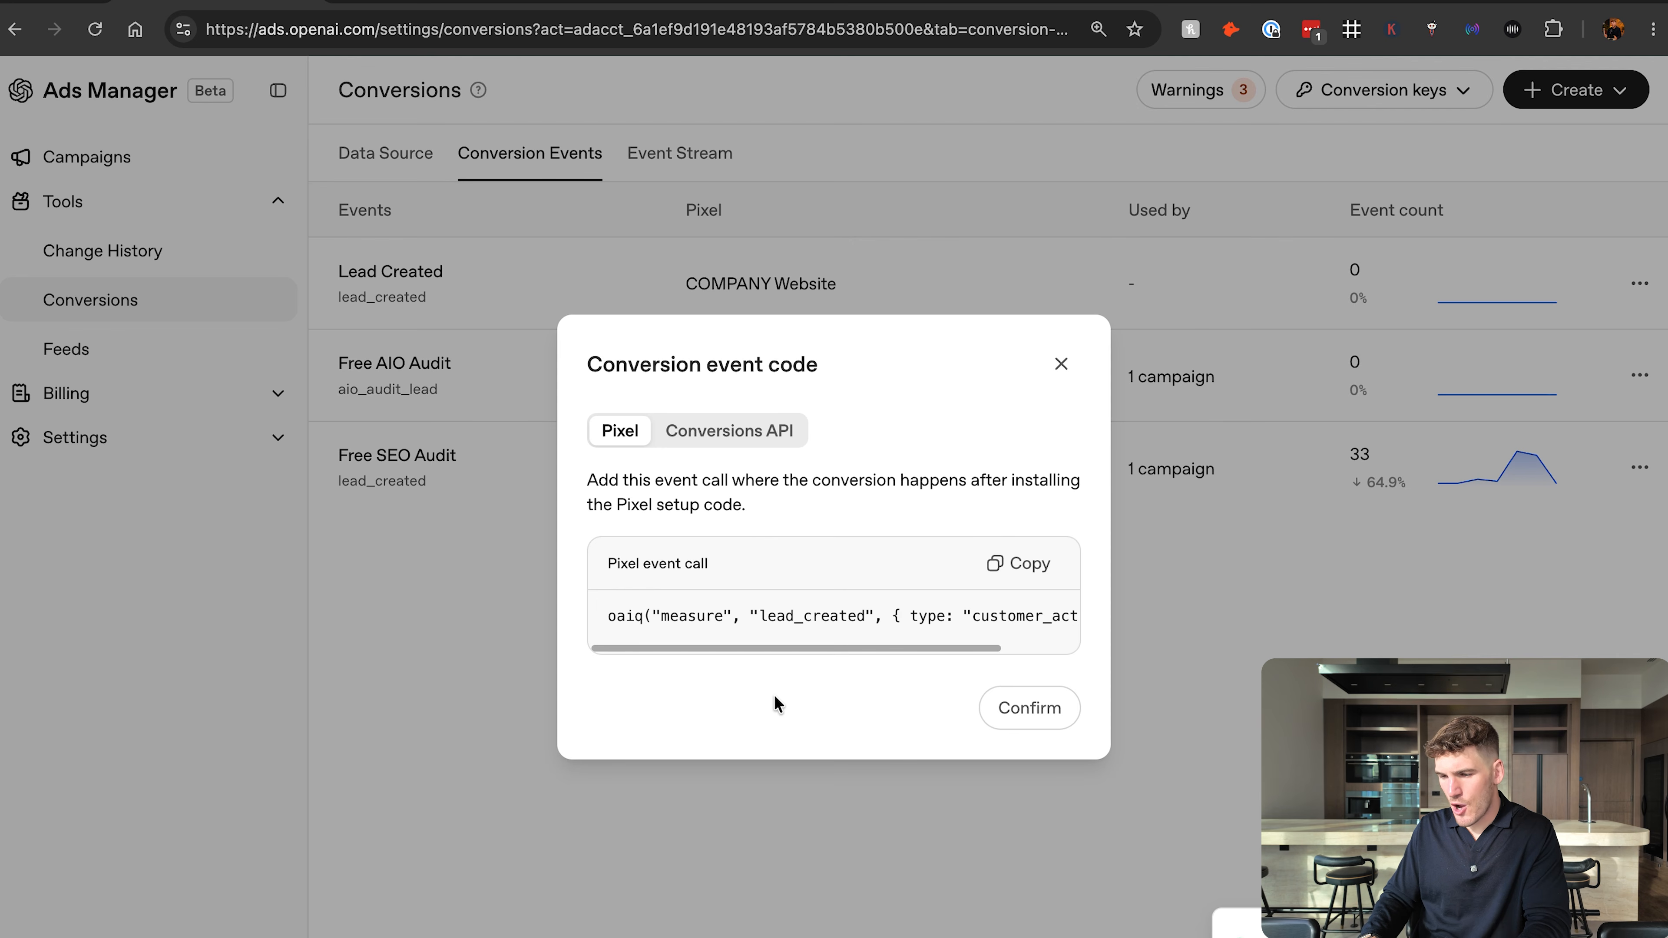
Review the conversion event code dialog and switch to the planning document containing the thank-you page conversion script.
drag(583, 365, 874, 368)
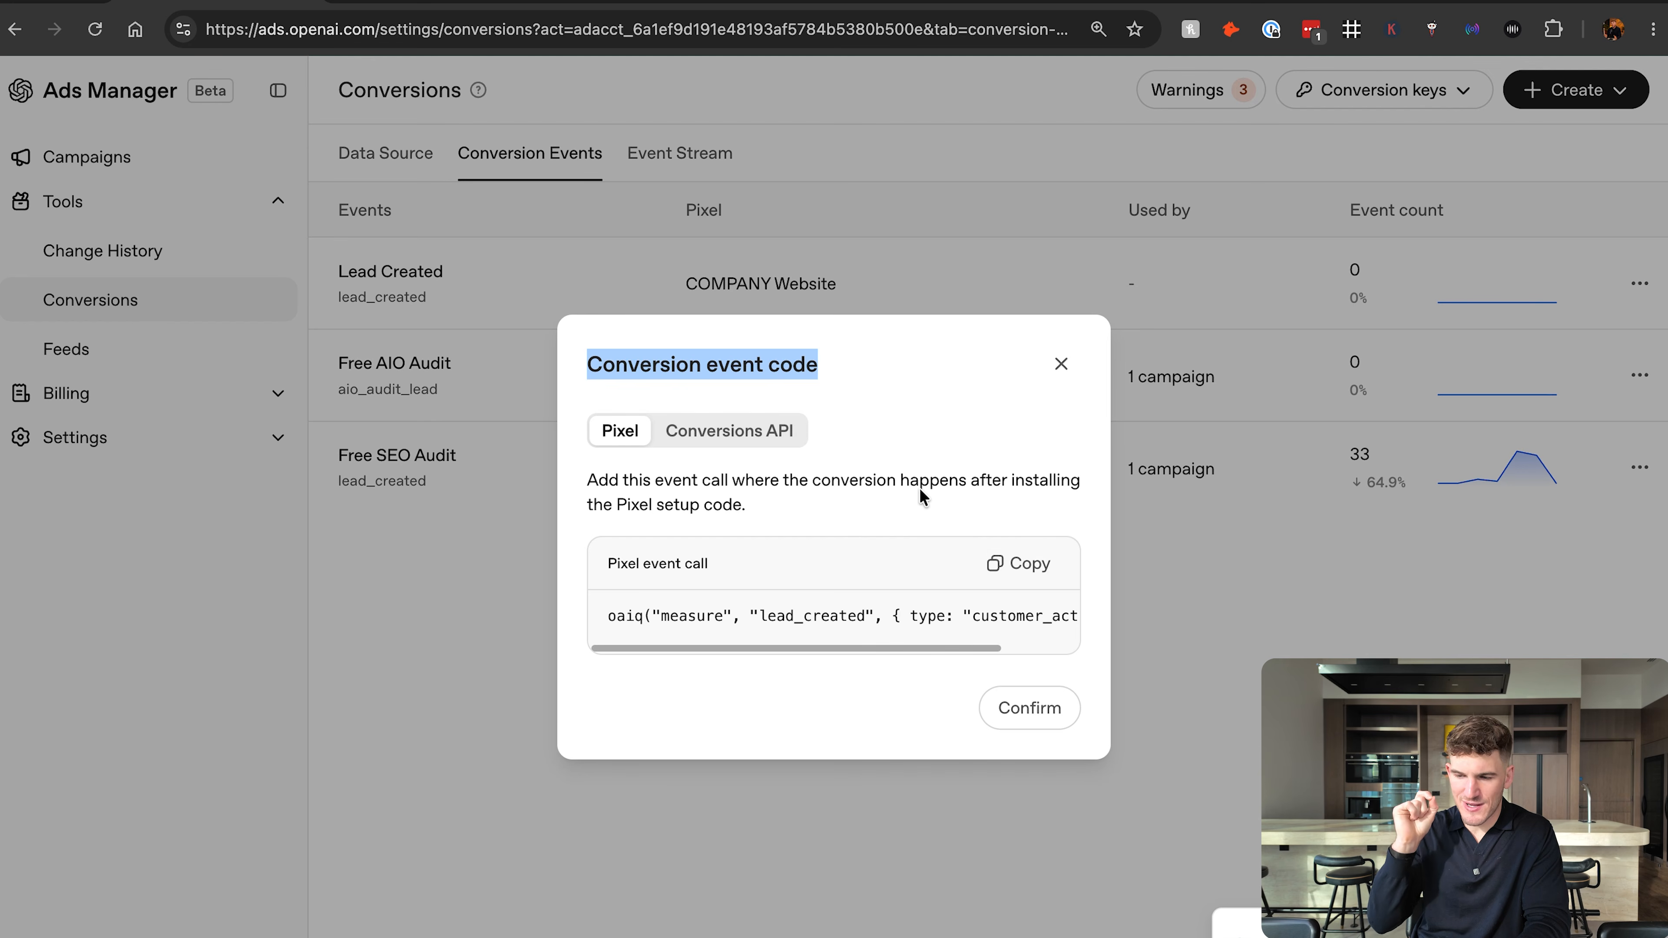
click(670, 2)
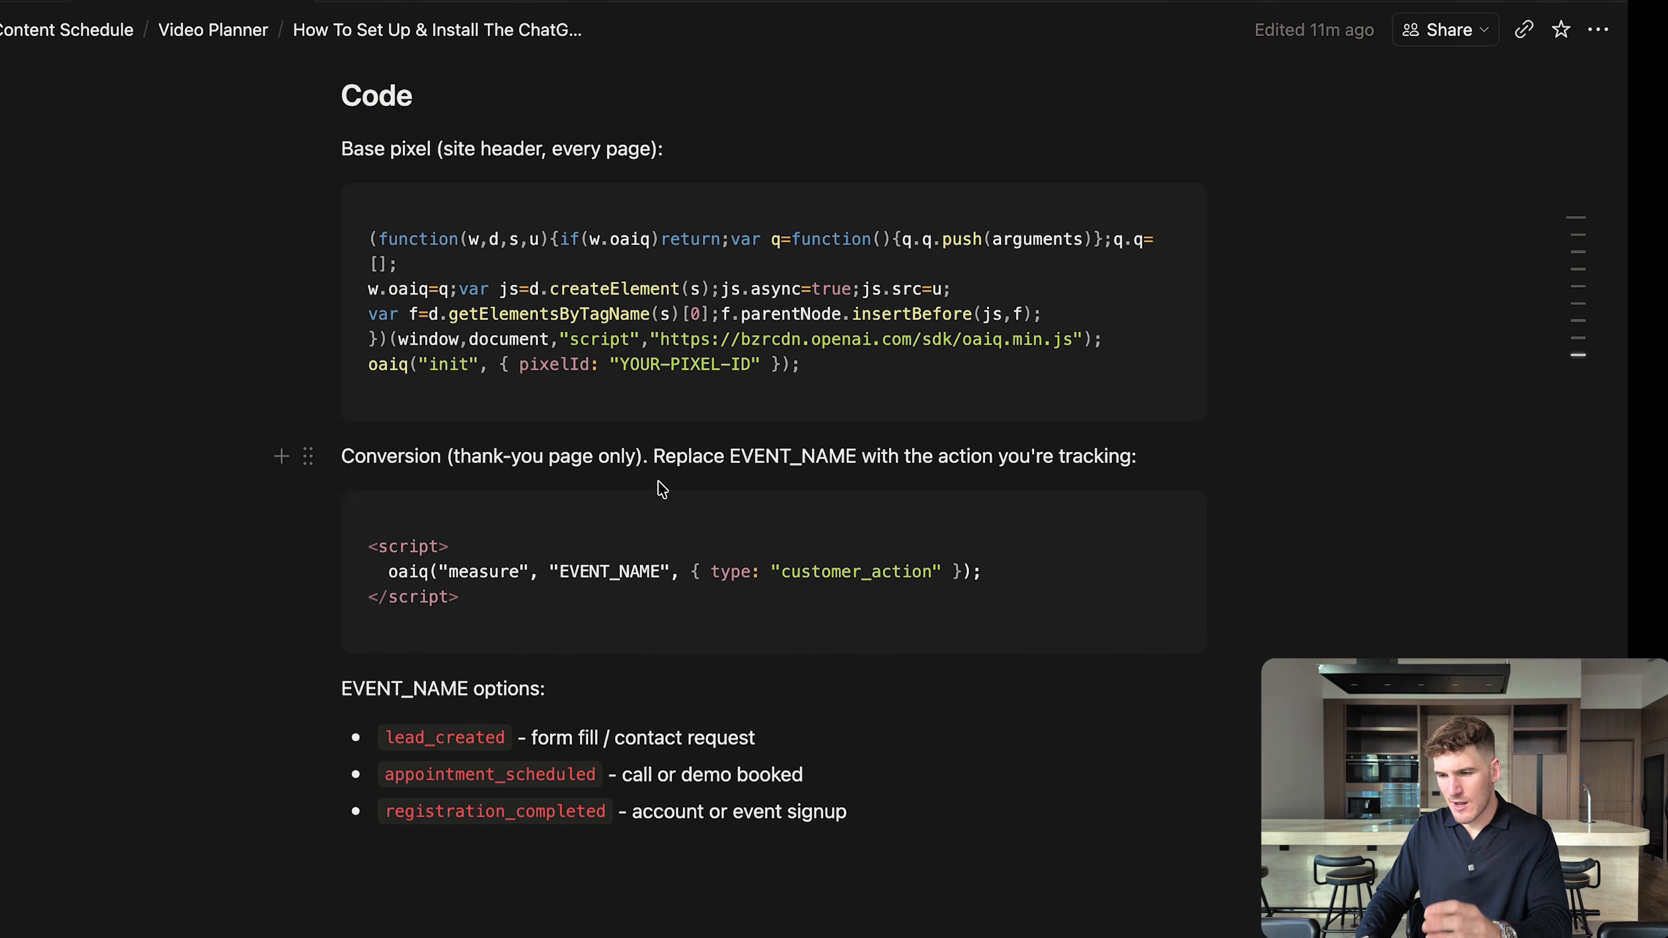
Review the planning document's base pixel code, its YOUR-PIXEL-ID placeholder, and the heading of the thank-you page conversion script.
drag(389, 98, 942, 839)
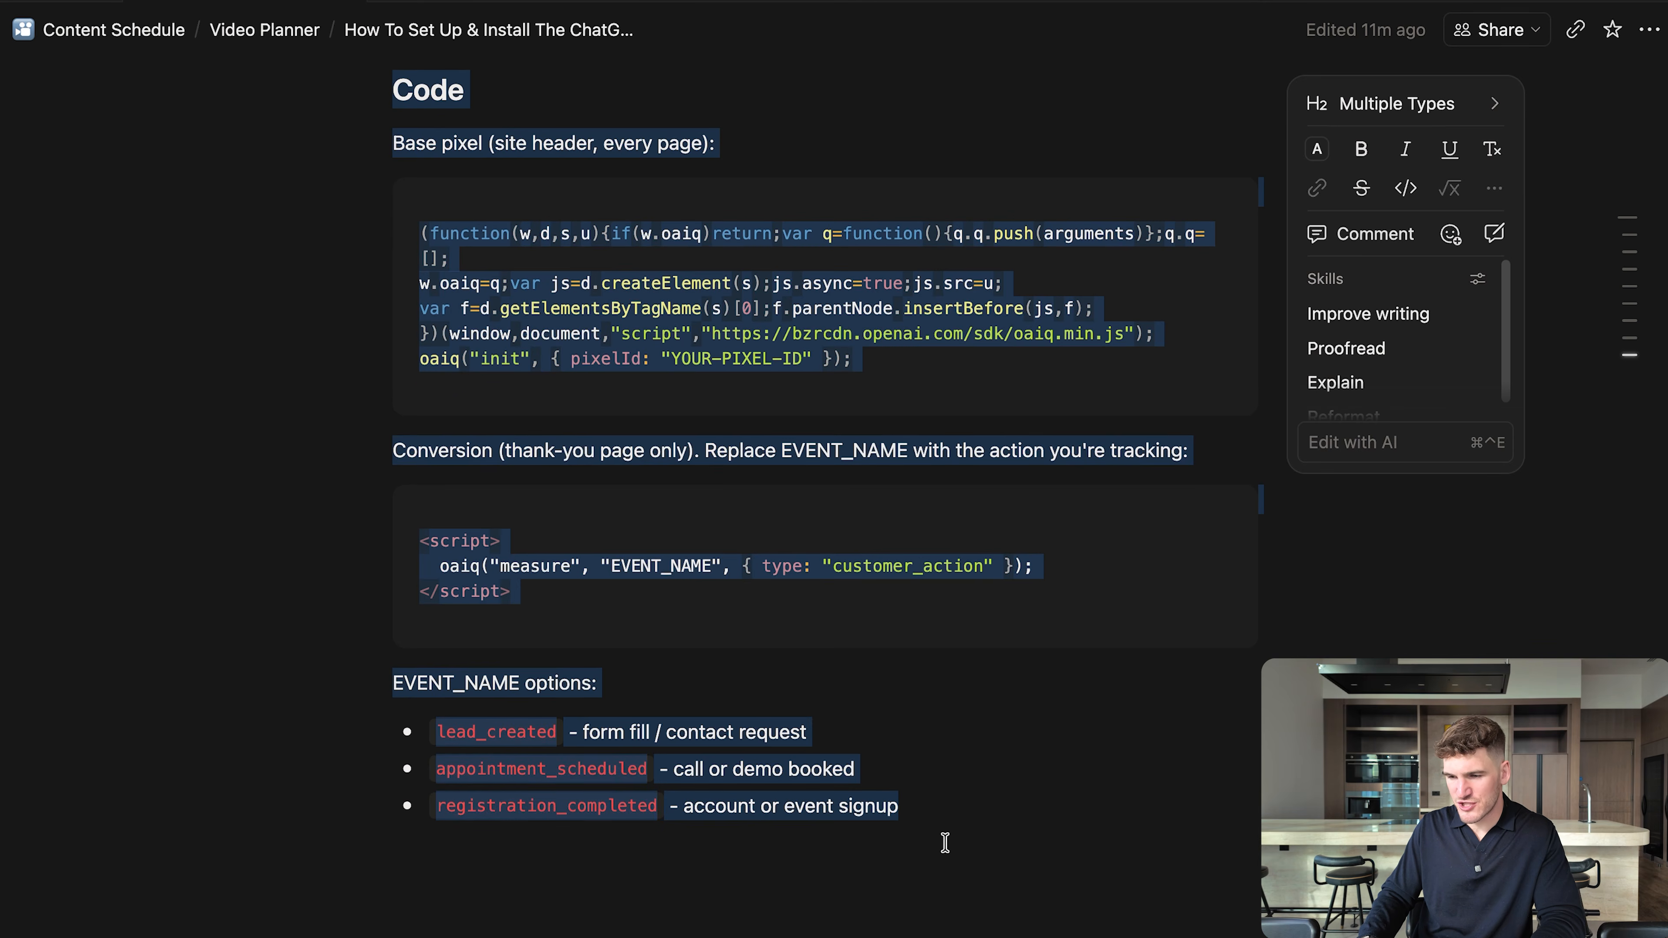
click(959, 815)
drag(394, 142, 768, 215)
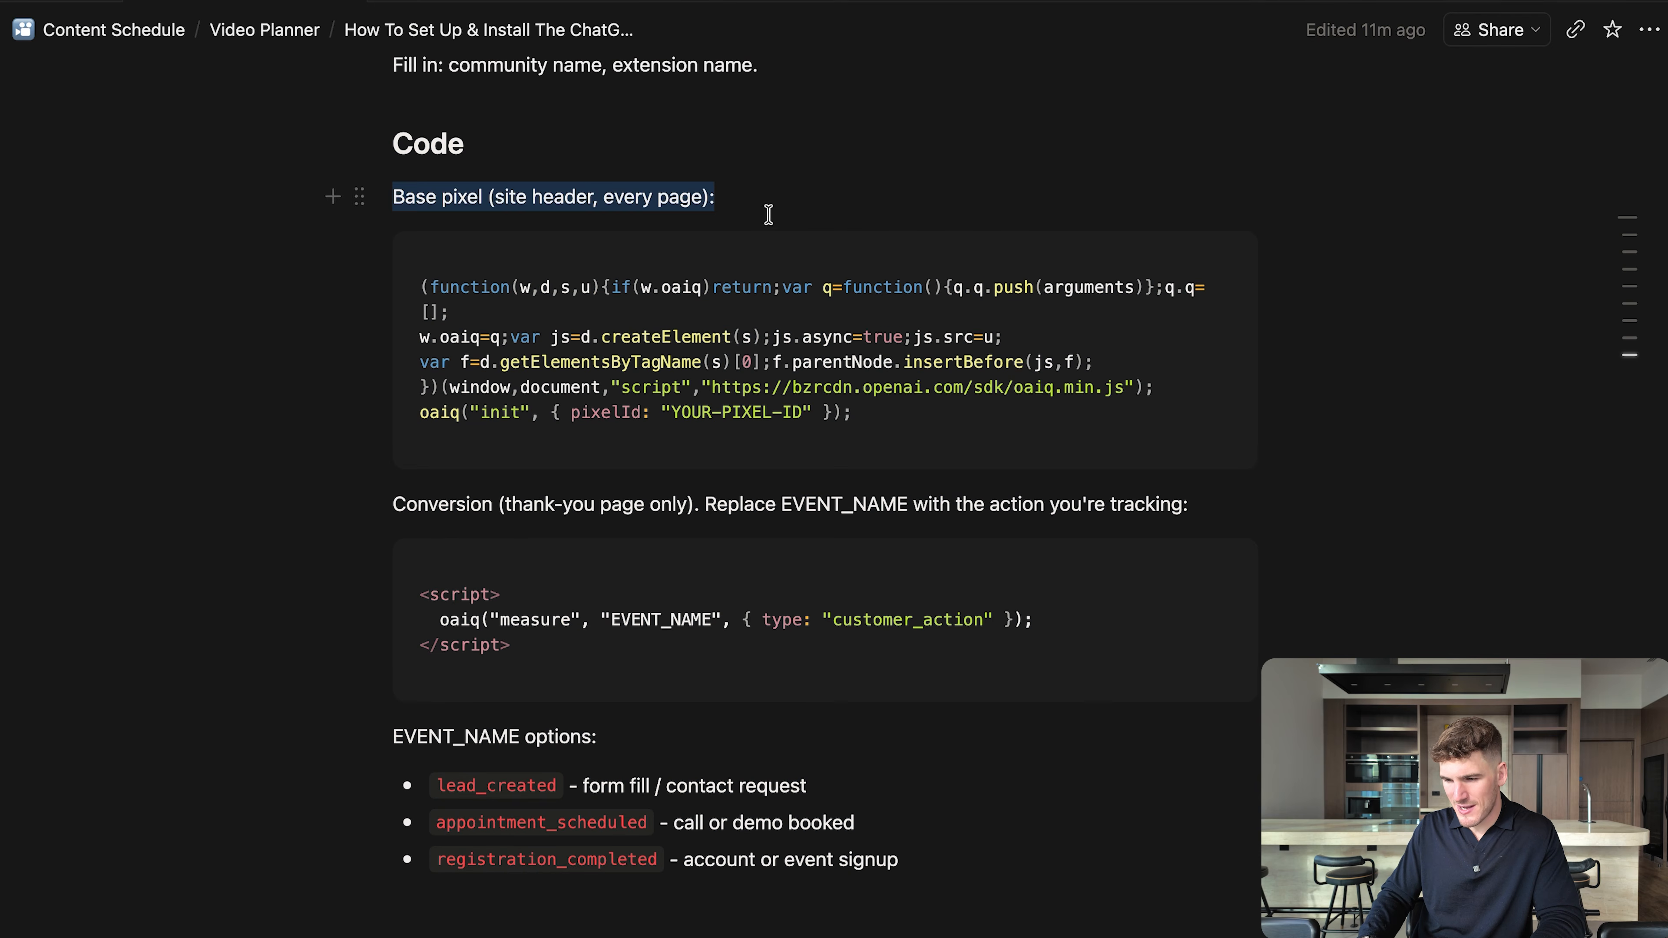
scroll(768, 215, down, 2)
click(633, 370)
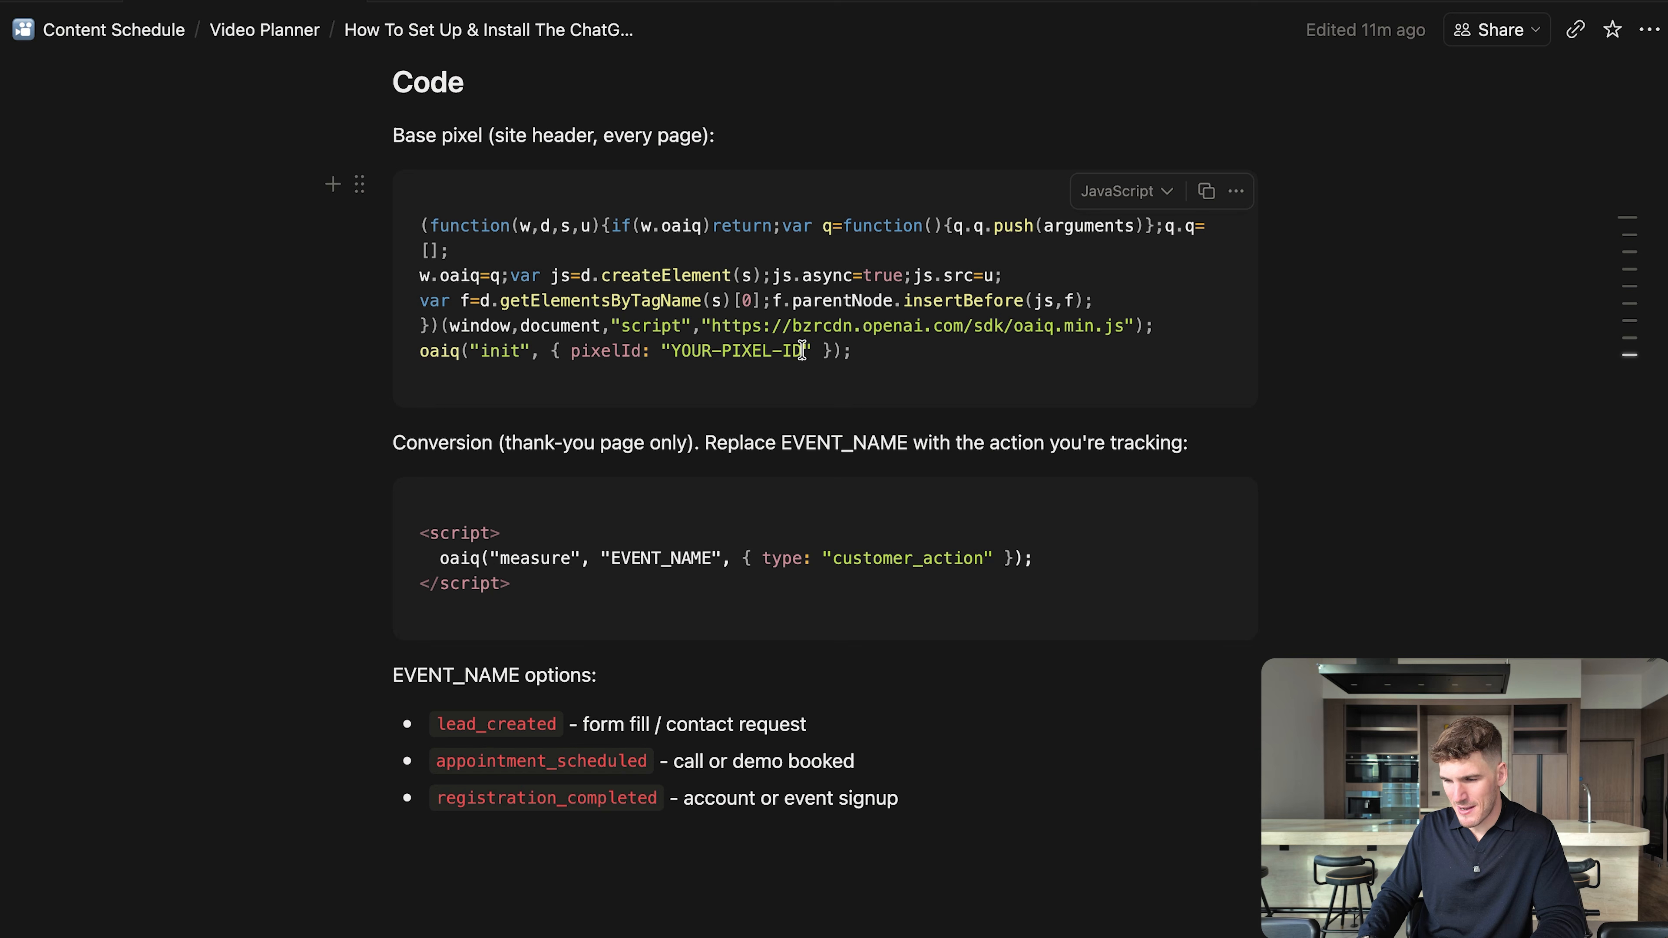
drag(802, 350, 676, 350)
scroll(674, 351, down, 1)
click(519, 420)
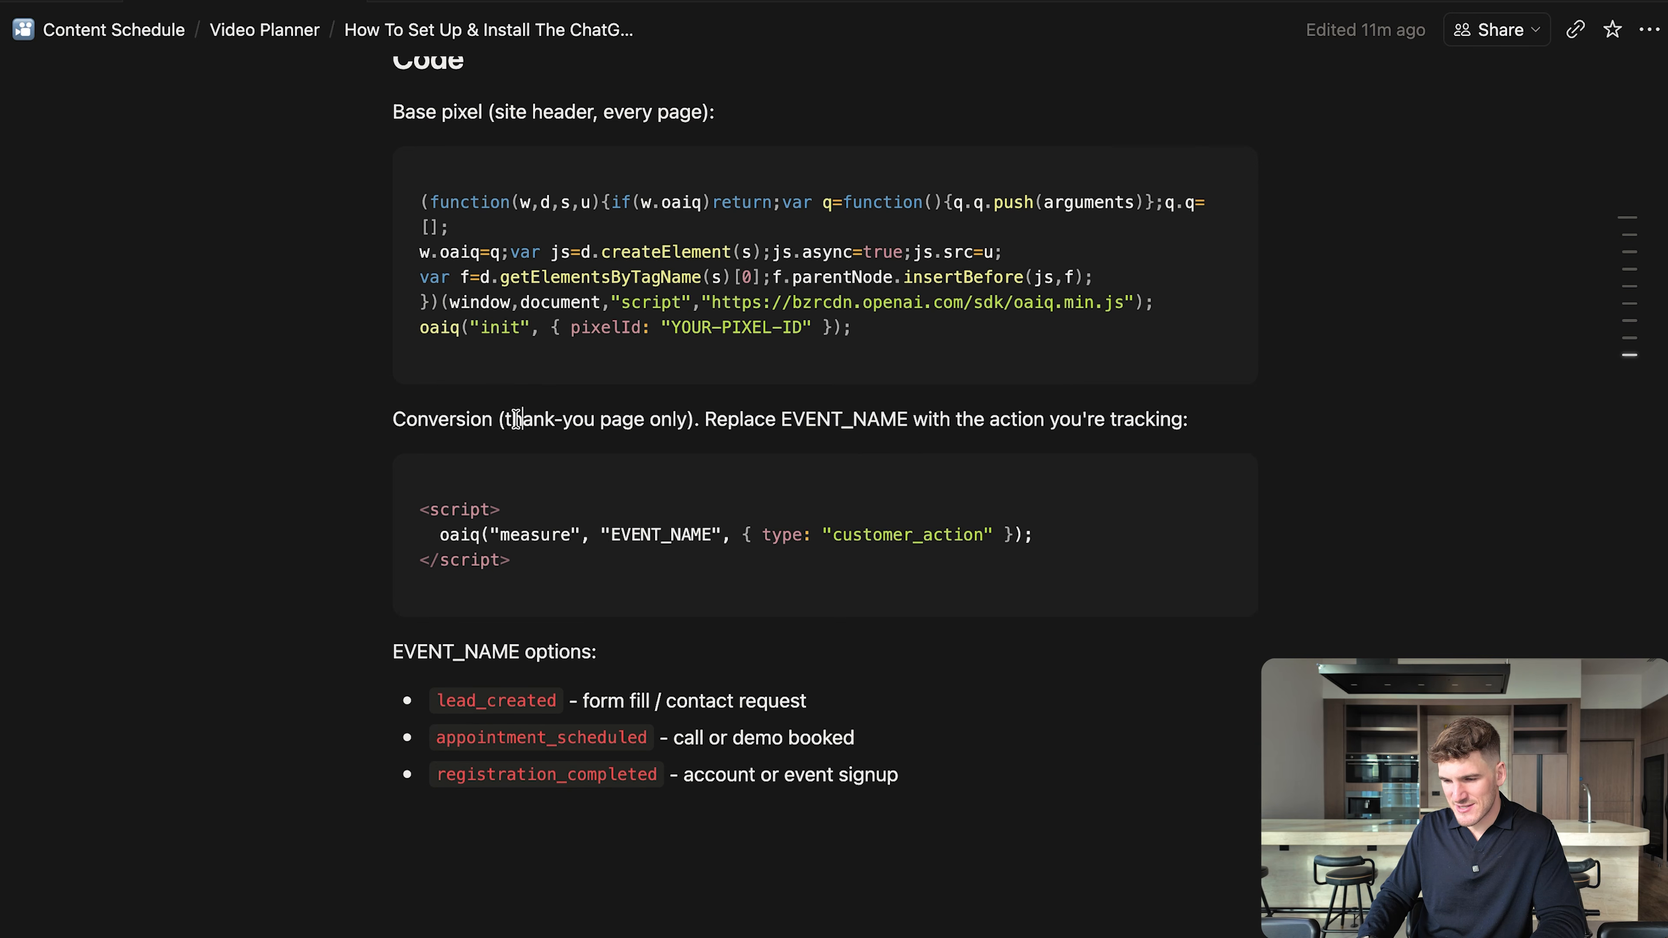
drag(395, 419, 1317, 433)
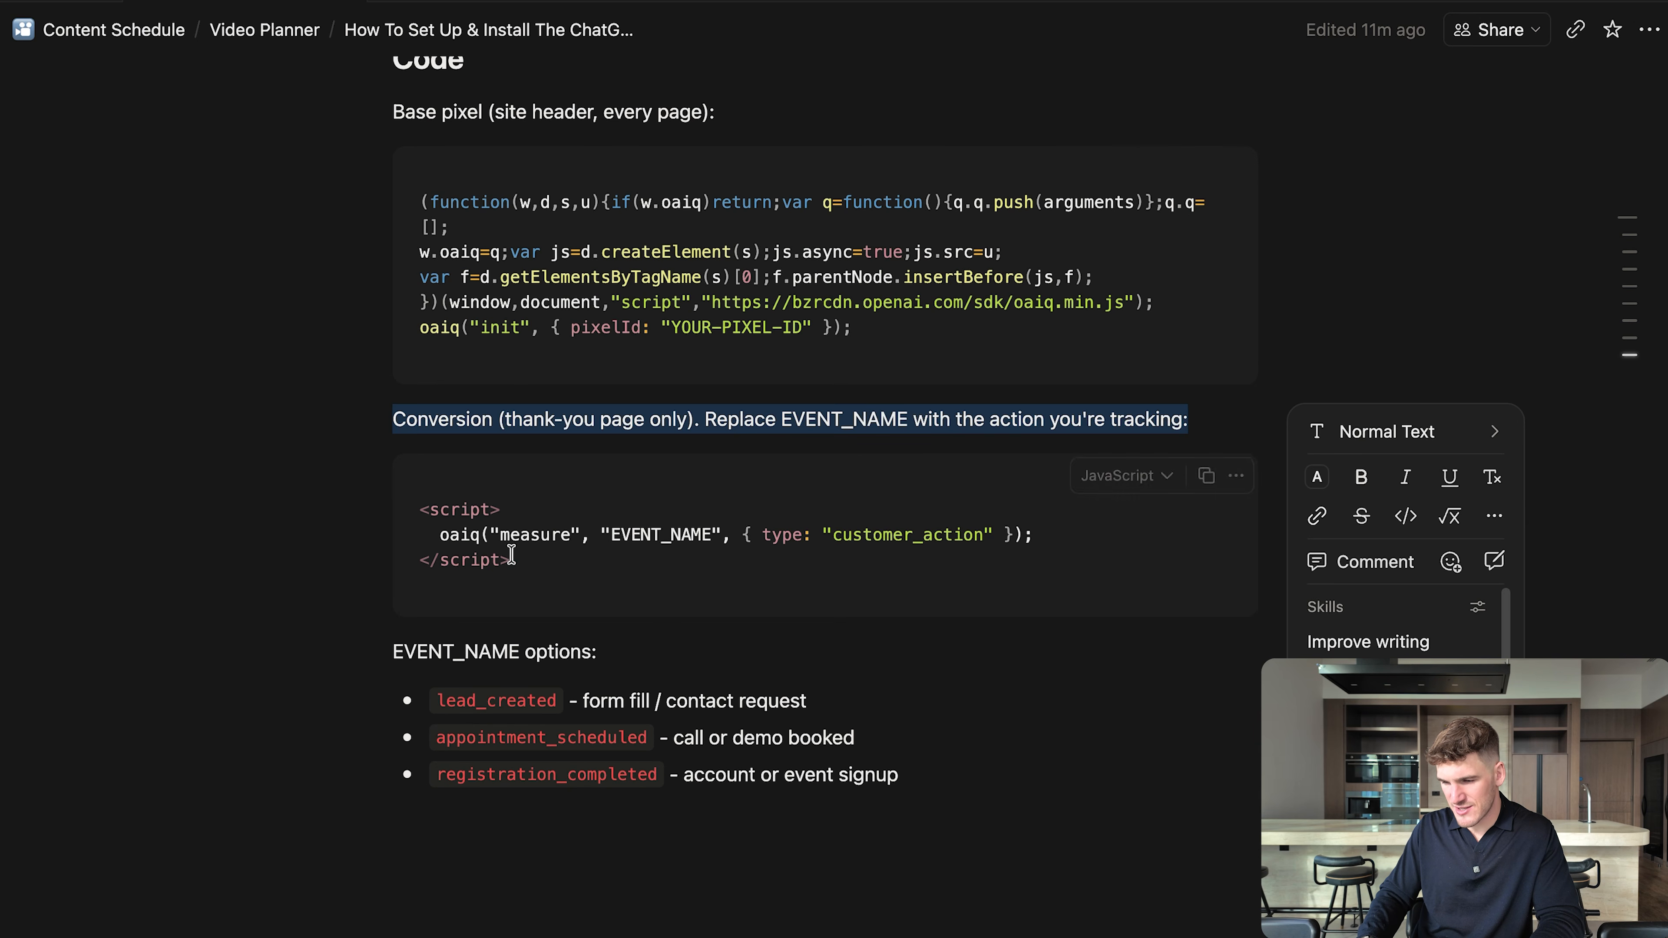
Compare the conversion script with the event code in Ads Manager, and examine the EVENT_NAME placeholder and its options such as lead_created.
key(ctrl+Right)
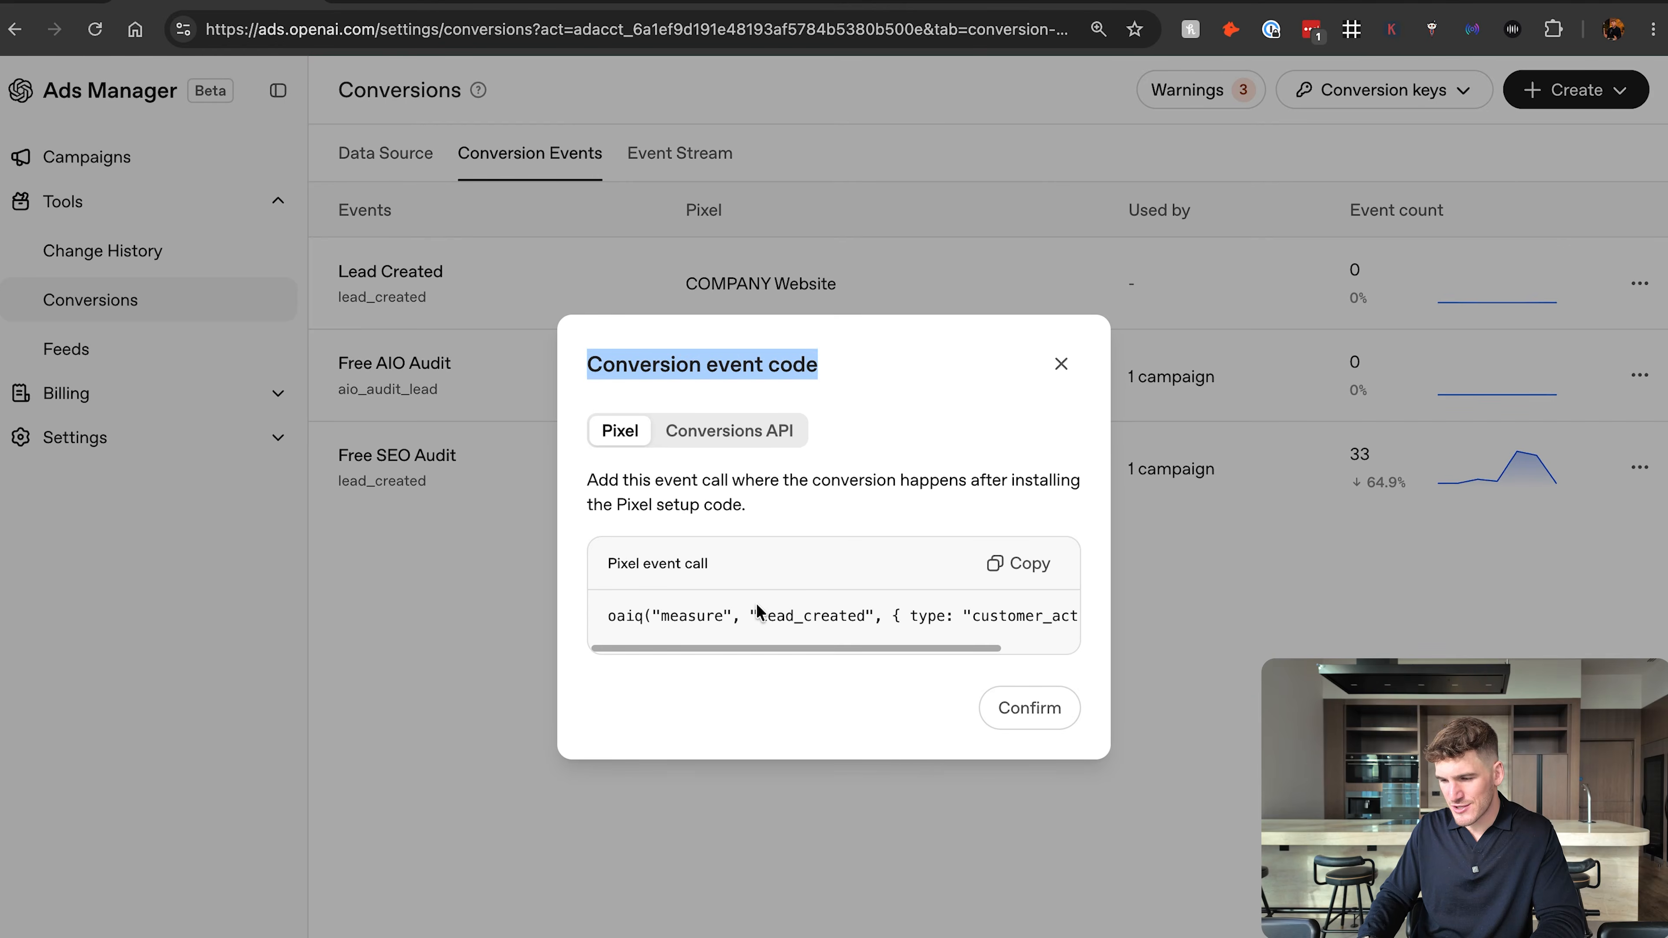
key(ctrl+Left)
click(672, 562)
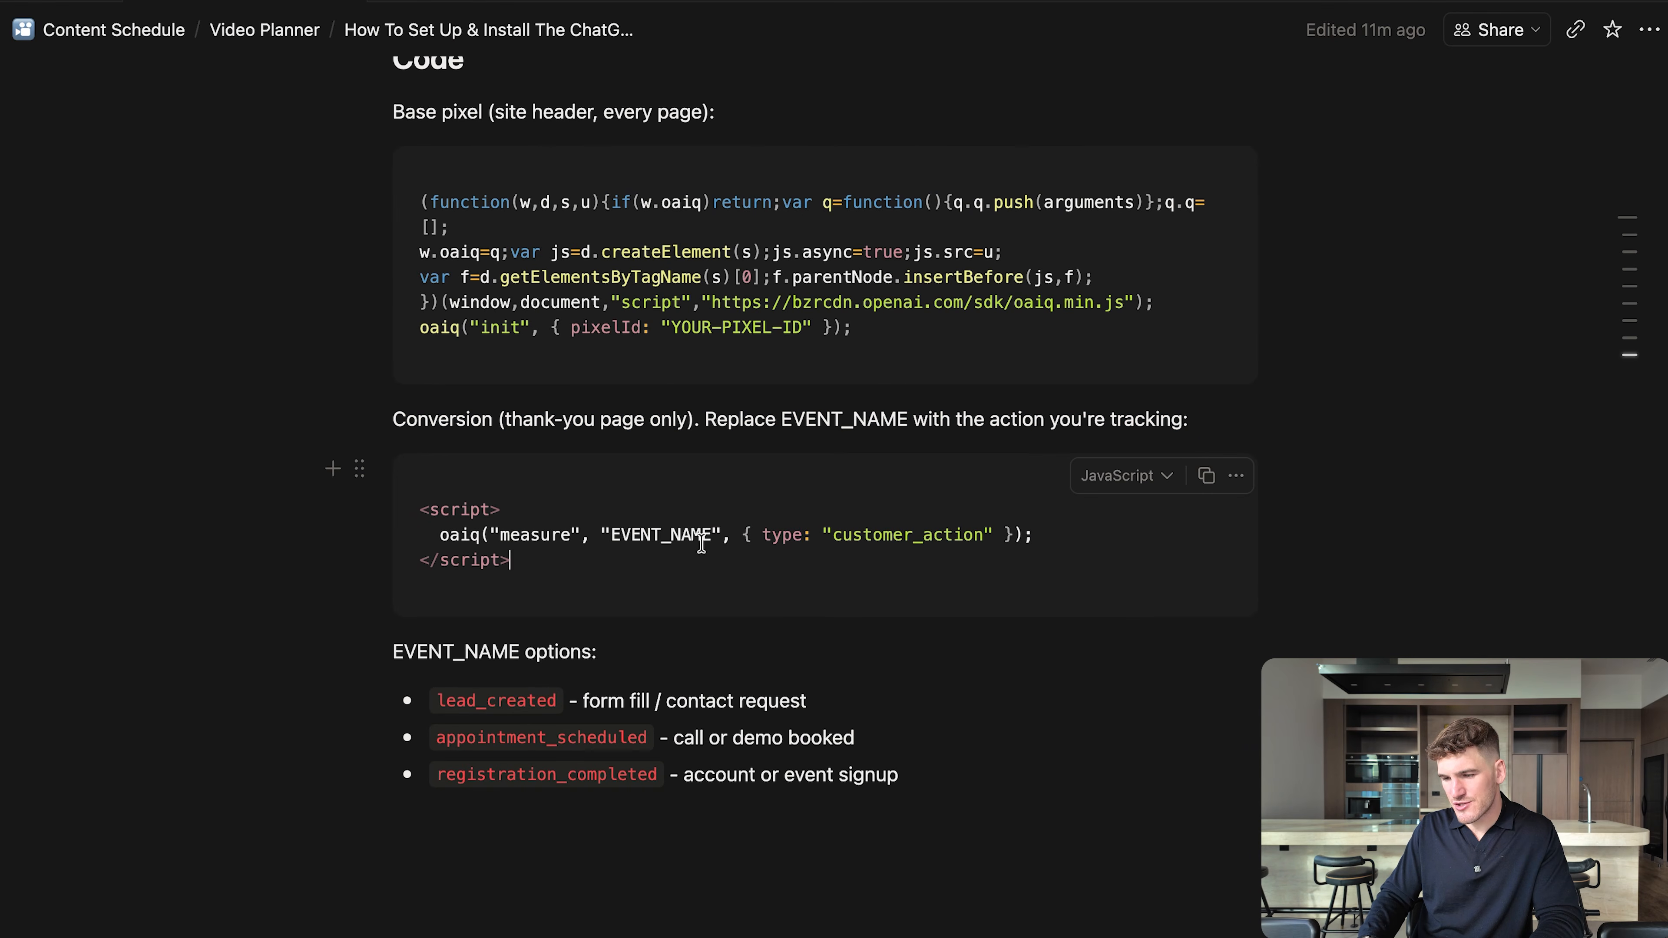
drag(711, 534, 610, 536)
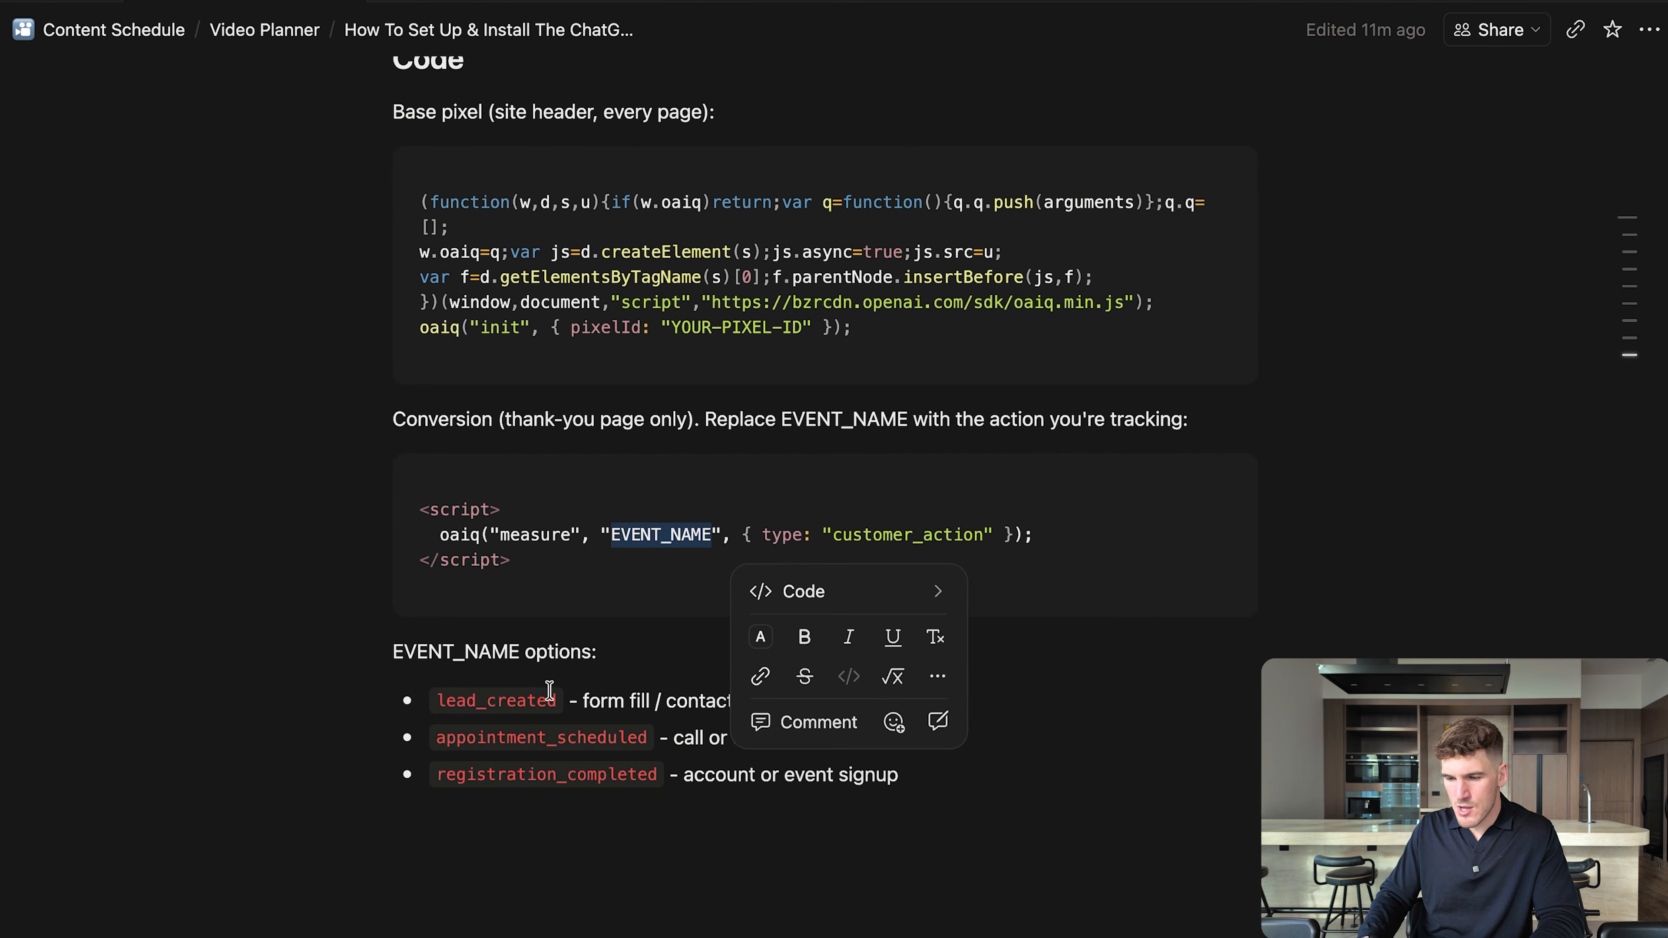
drag(557, 700, 425, 699)
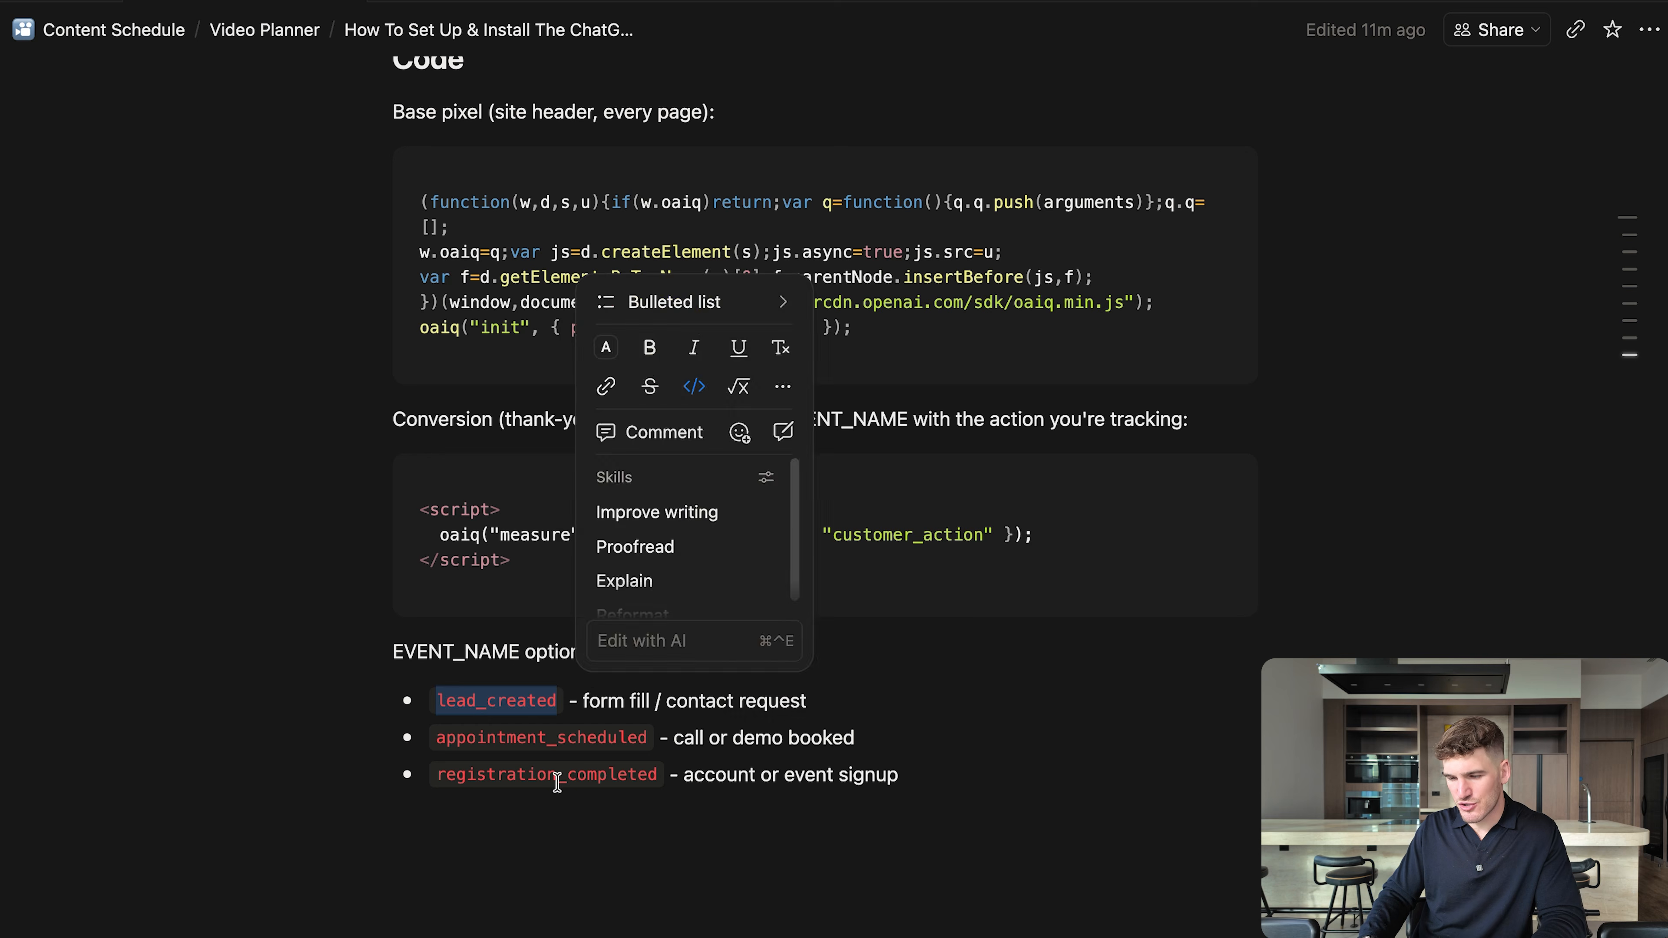
click(611, 804)
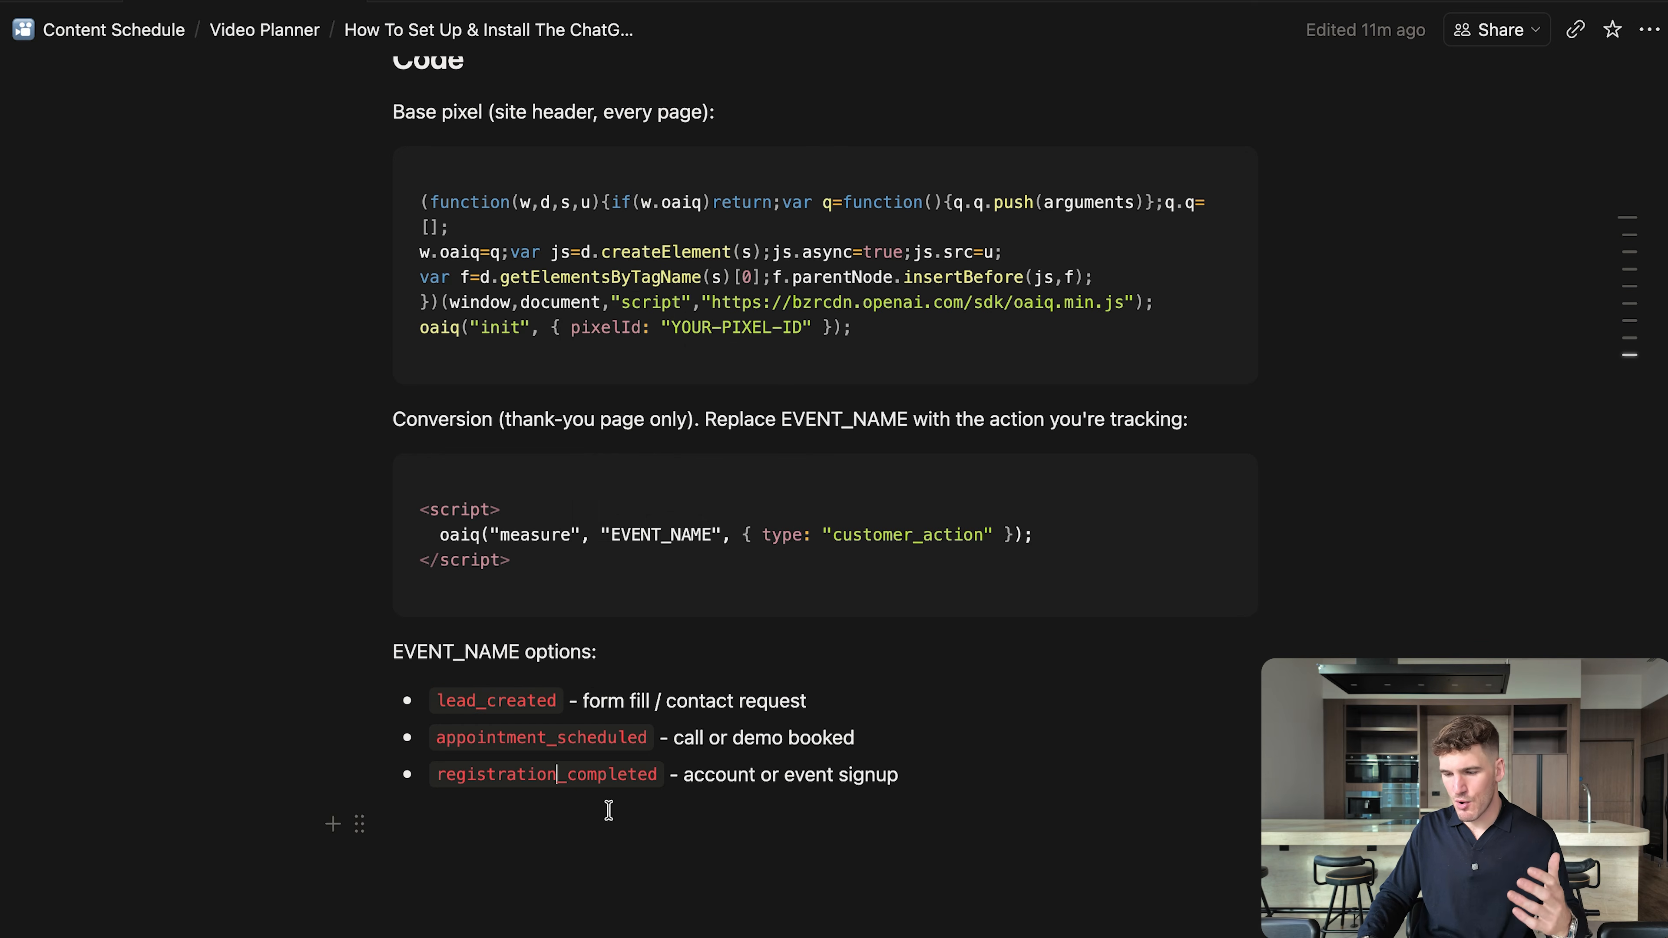
Return to Ads Manager, copy the lead_created pixel event call, and confirm the conversion event code dialog.
key(ctrl+Right)
click(841, 507)
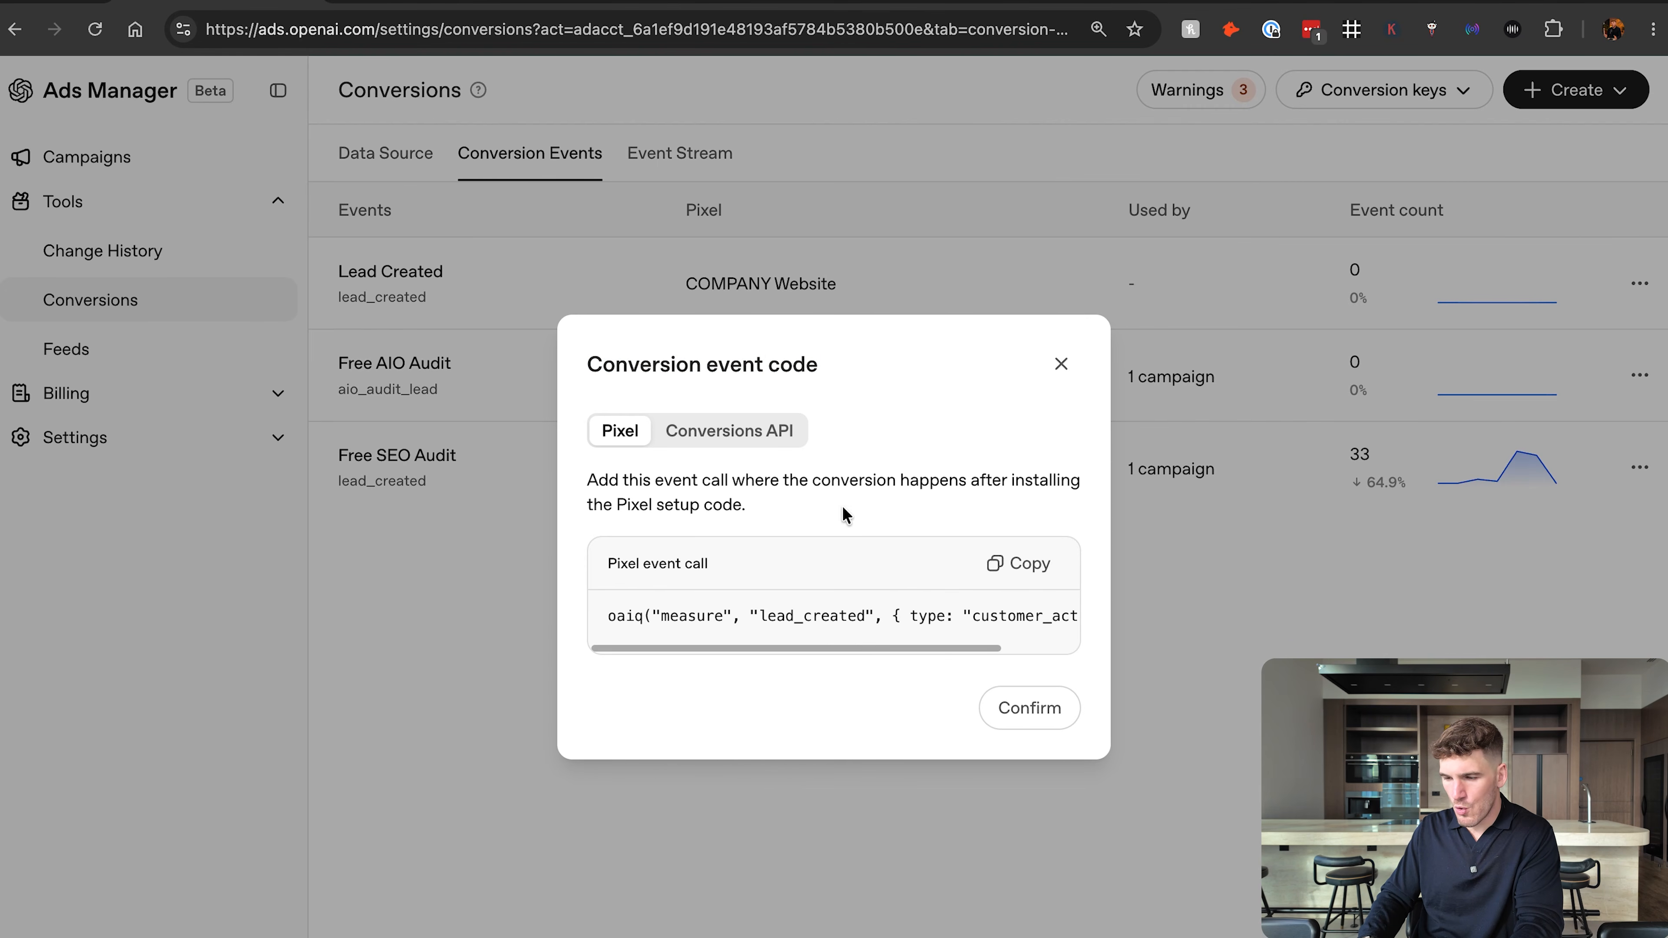
click(1035, 577)
click(1041, 708)
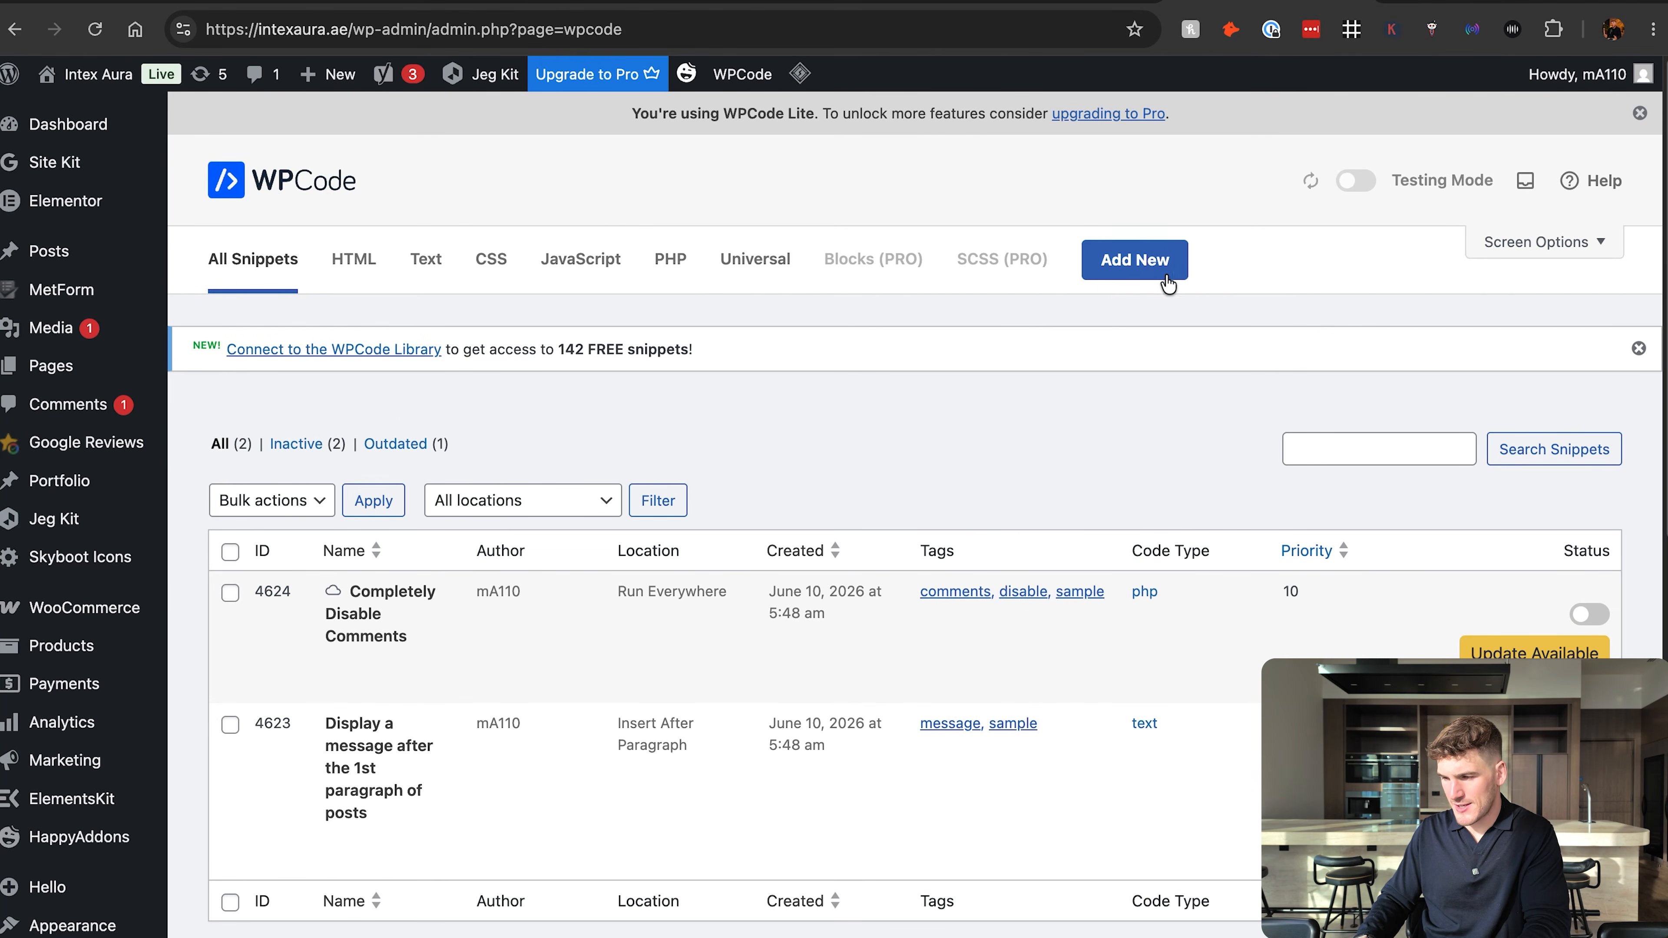
Create a new custom HTML snippet in WPCode on the WordPress site and paste the lead_created event call as its code.
click(1148, 271)
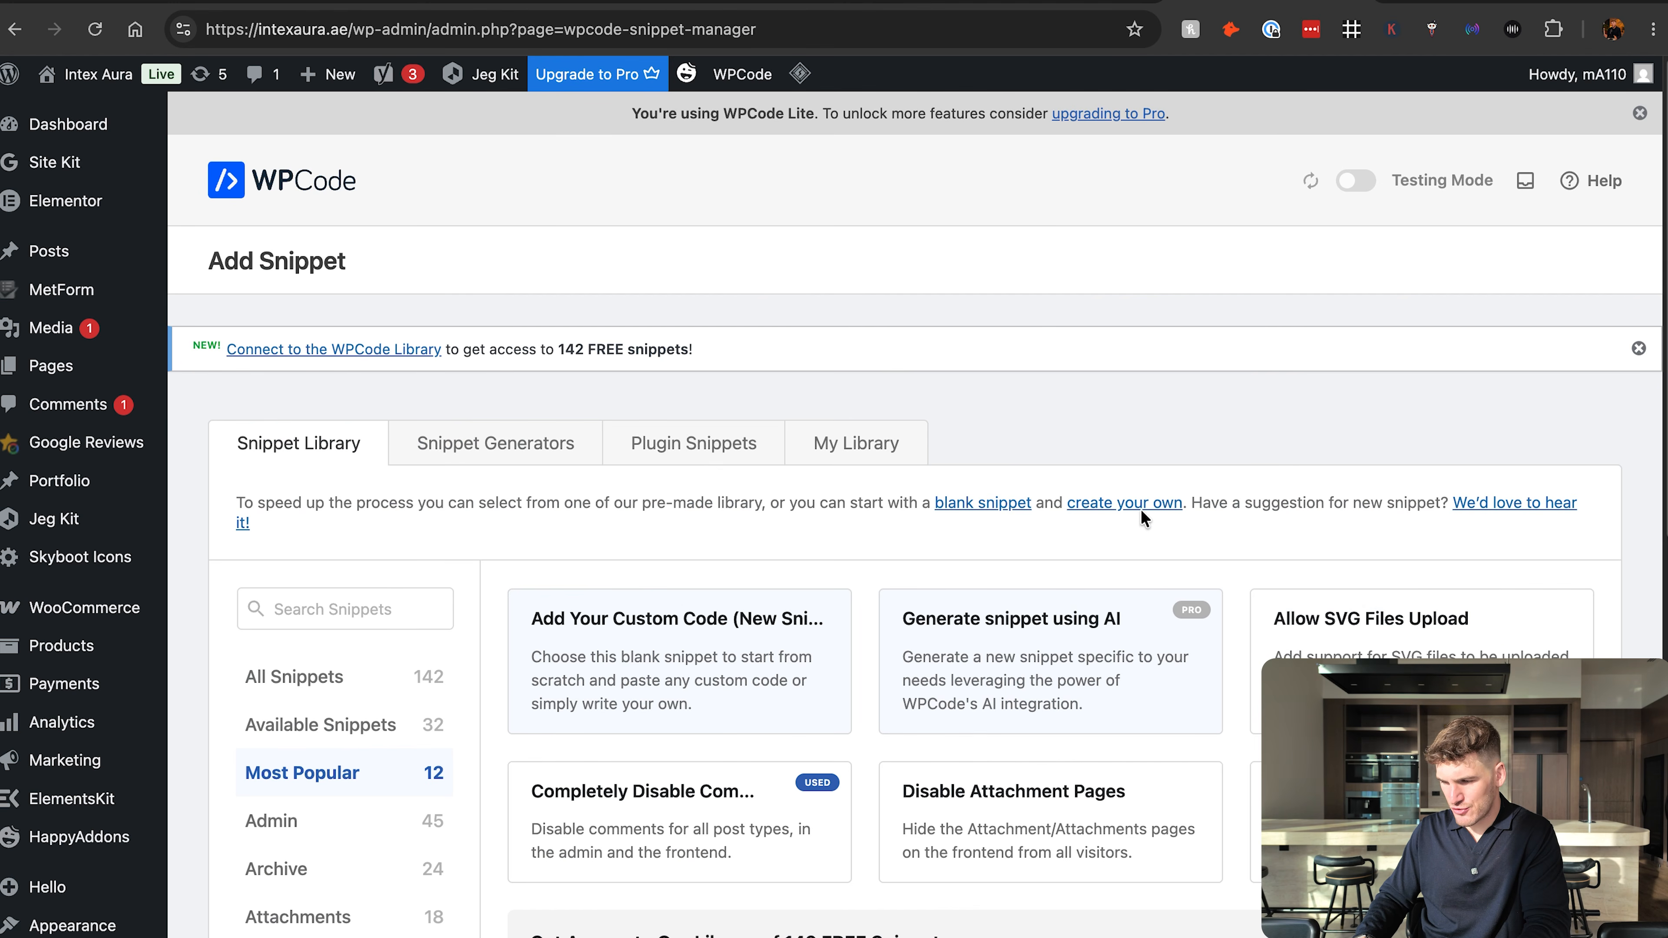
click(1126, 507)
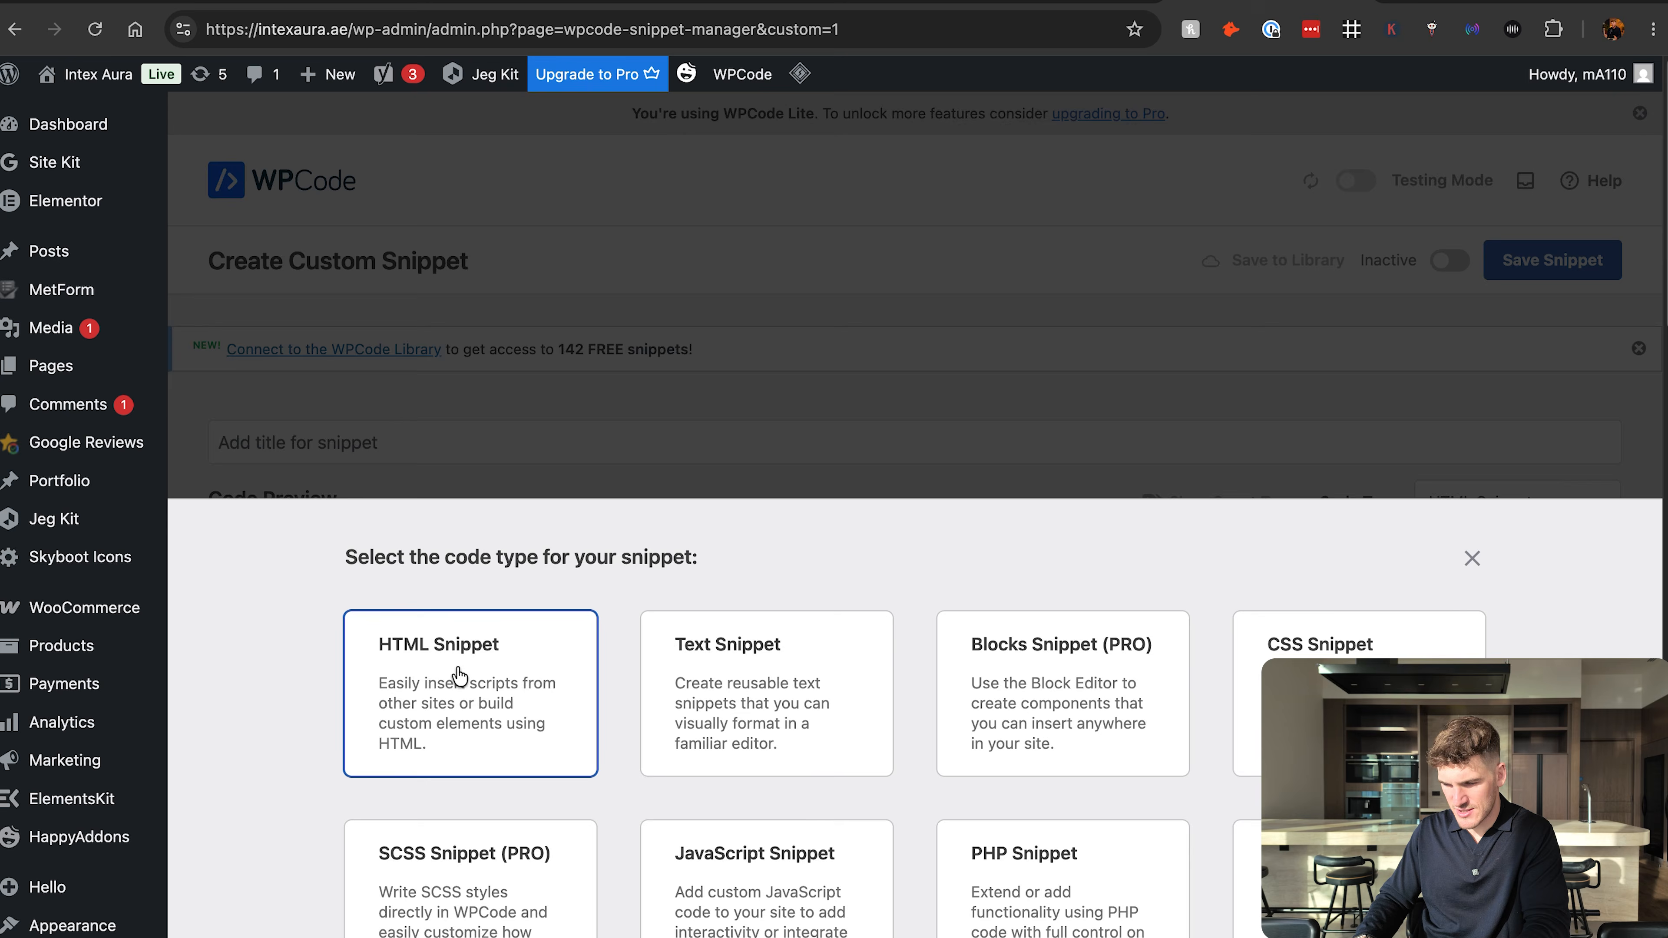
click(462, 677)
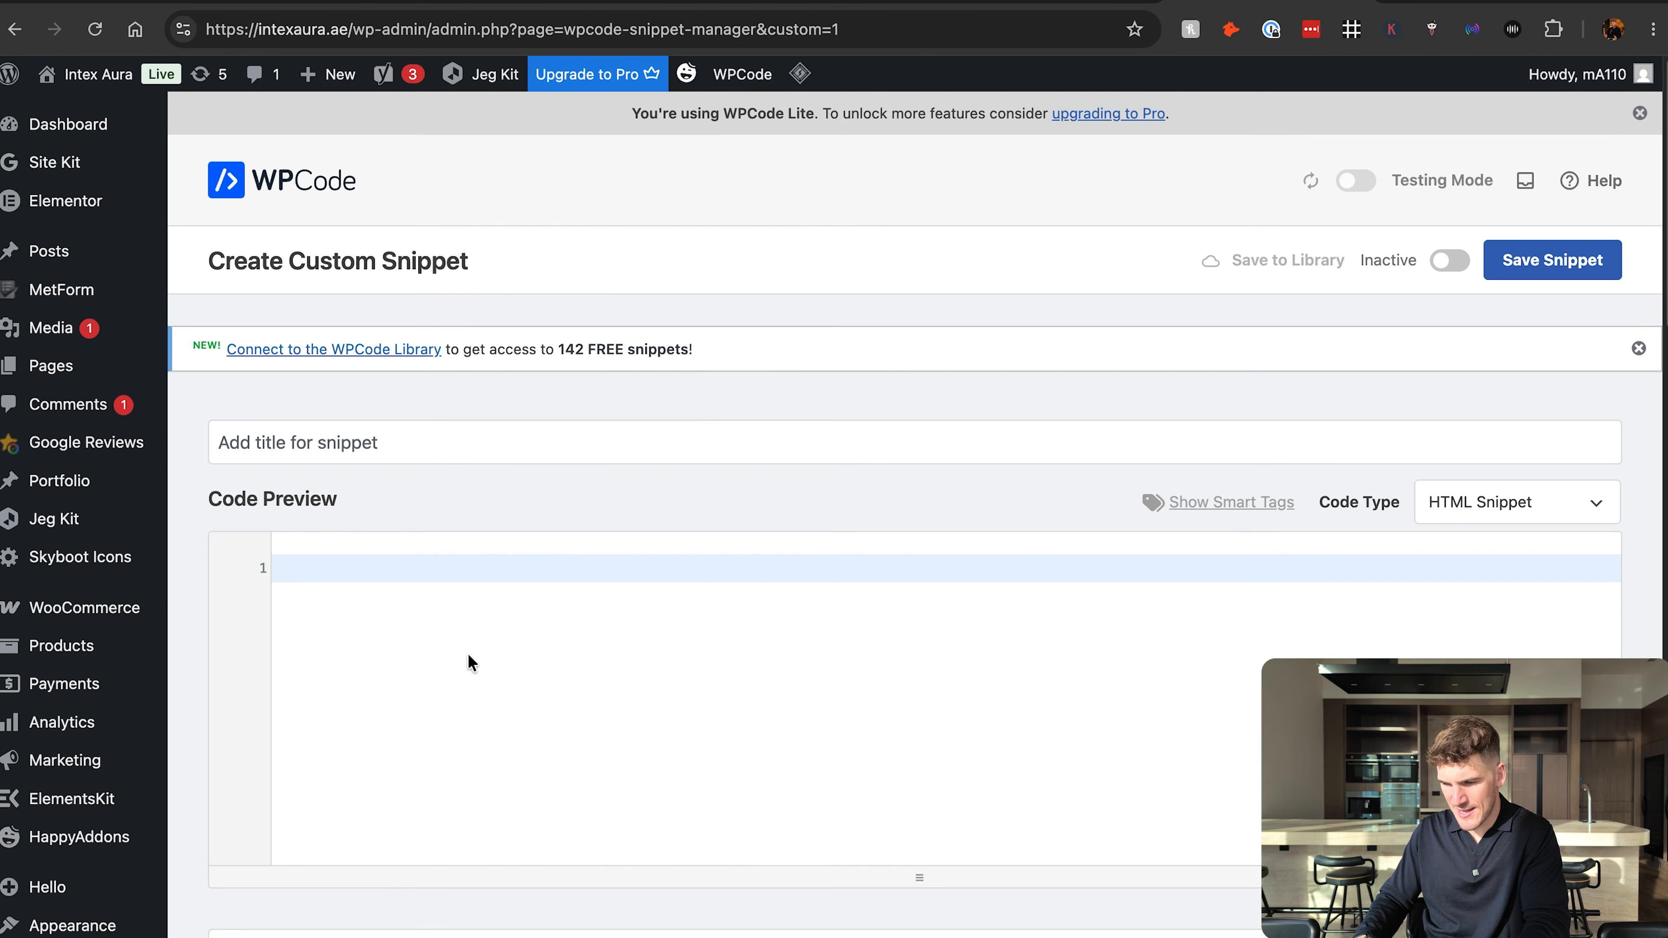
key(ctrl+v)
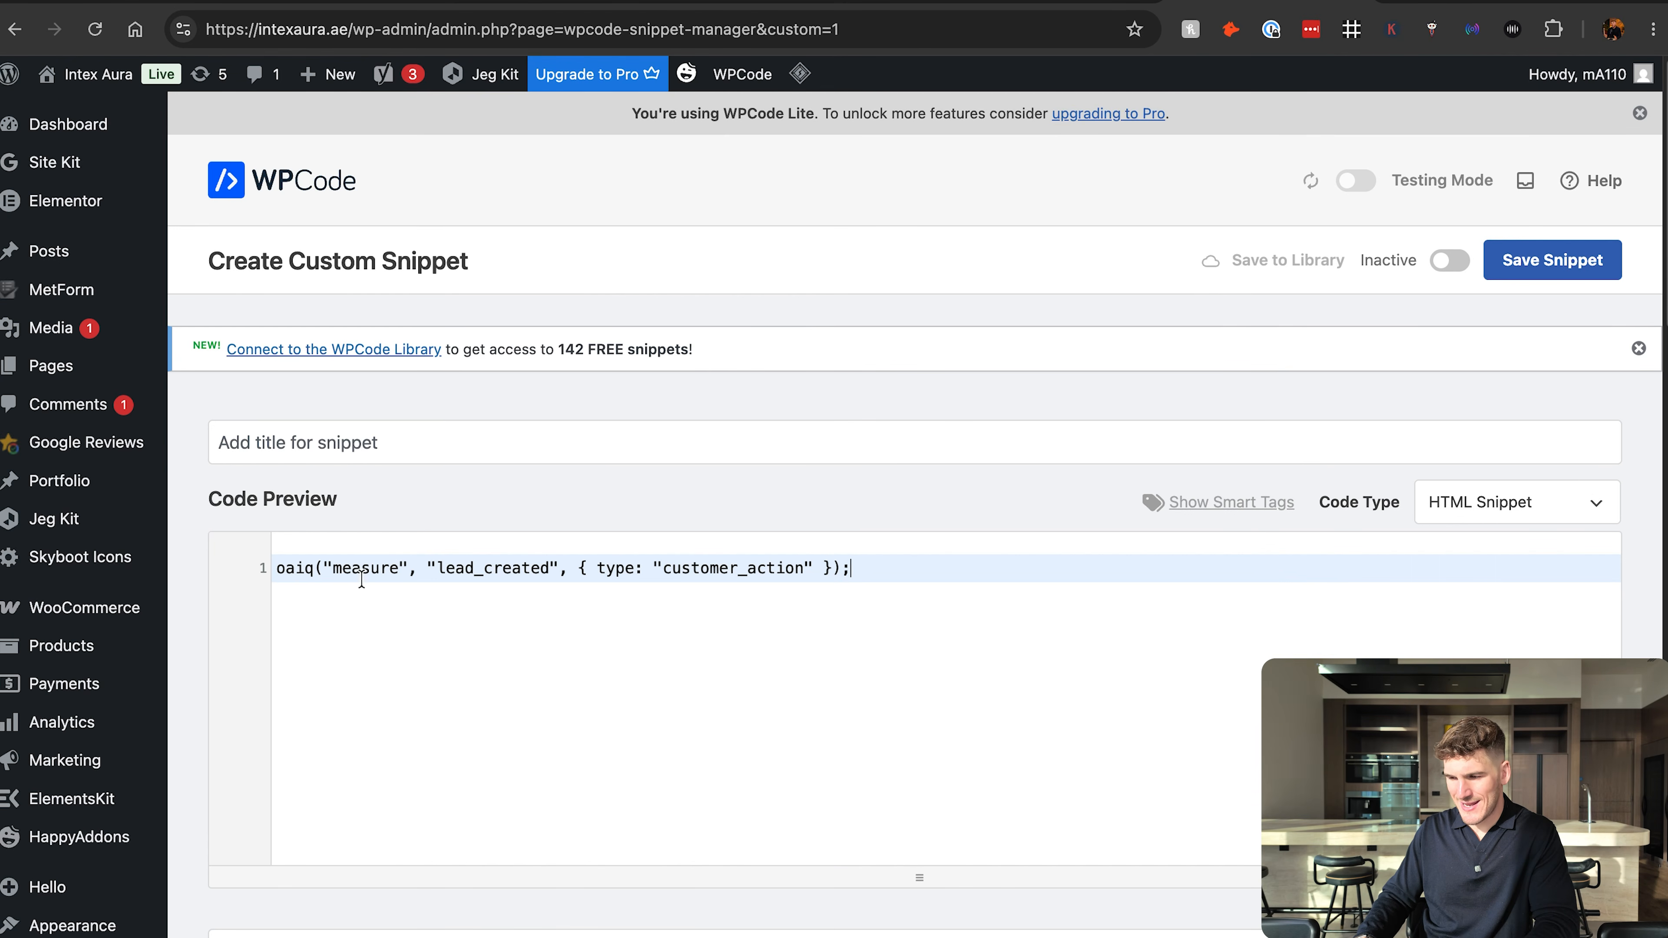
Expand the snippet's Smart Conditional Logic section and enable the logic.
scroll(361, 578, down, 6)
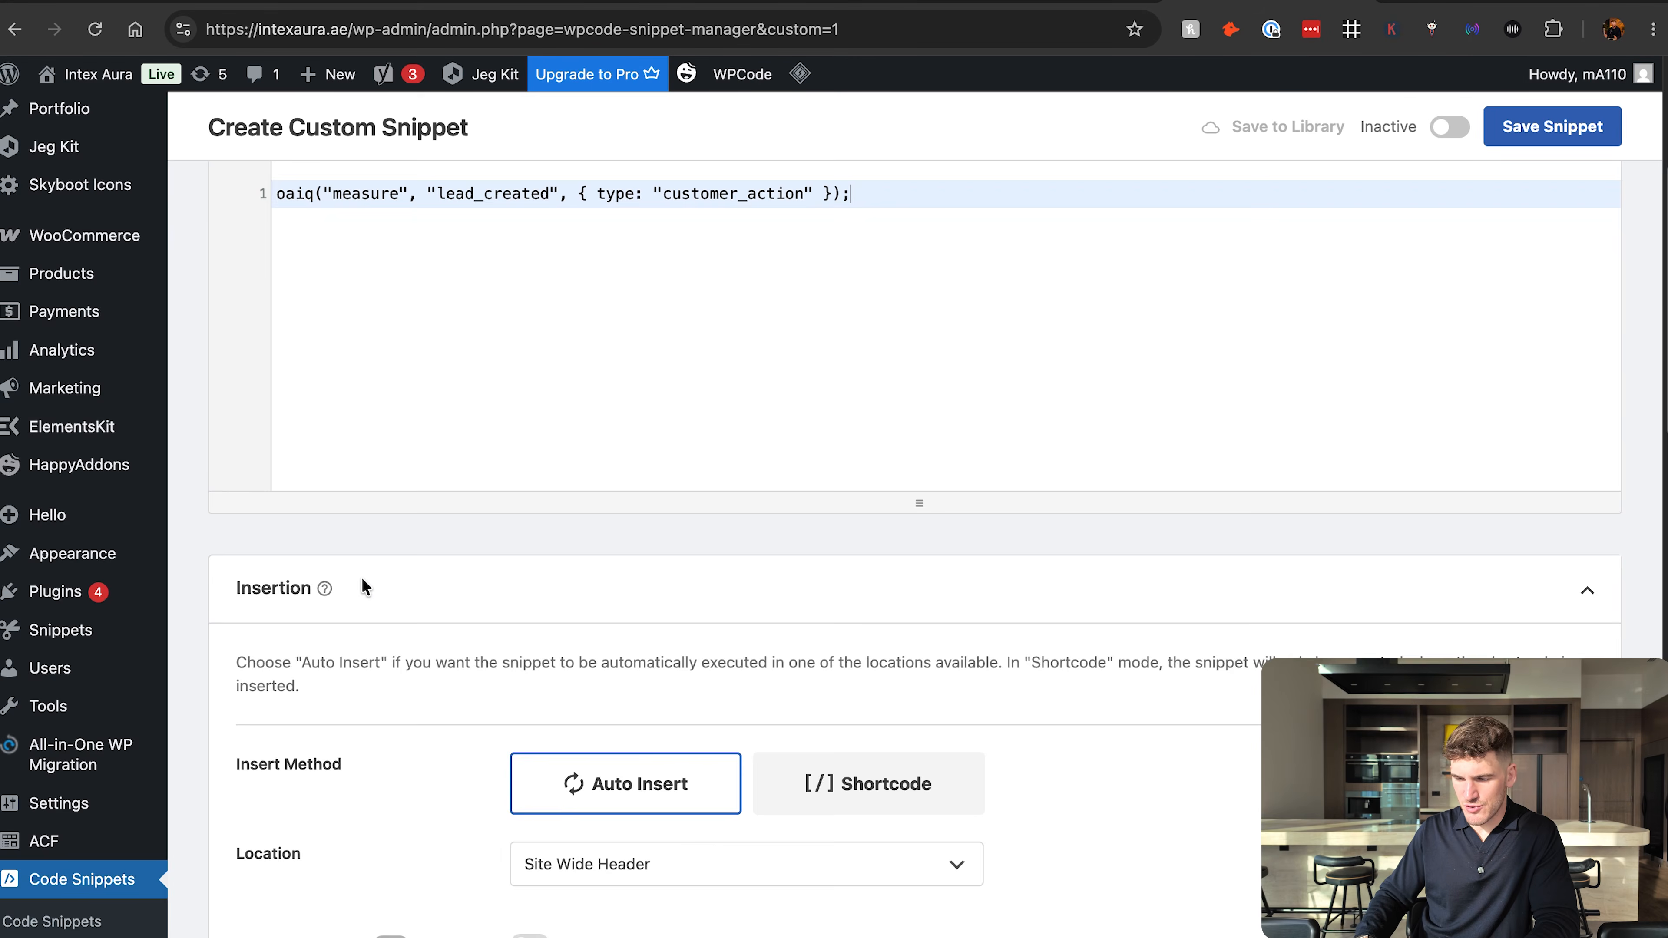
scroll(361, 578, down, 20)
drag(245, 529, 438, 533)
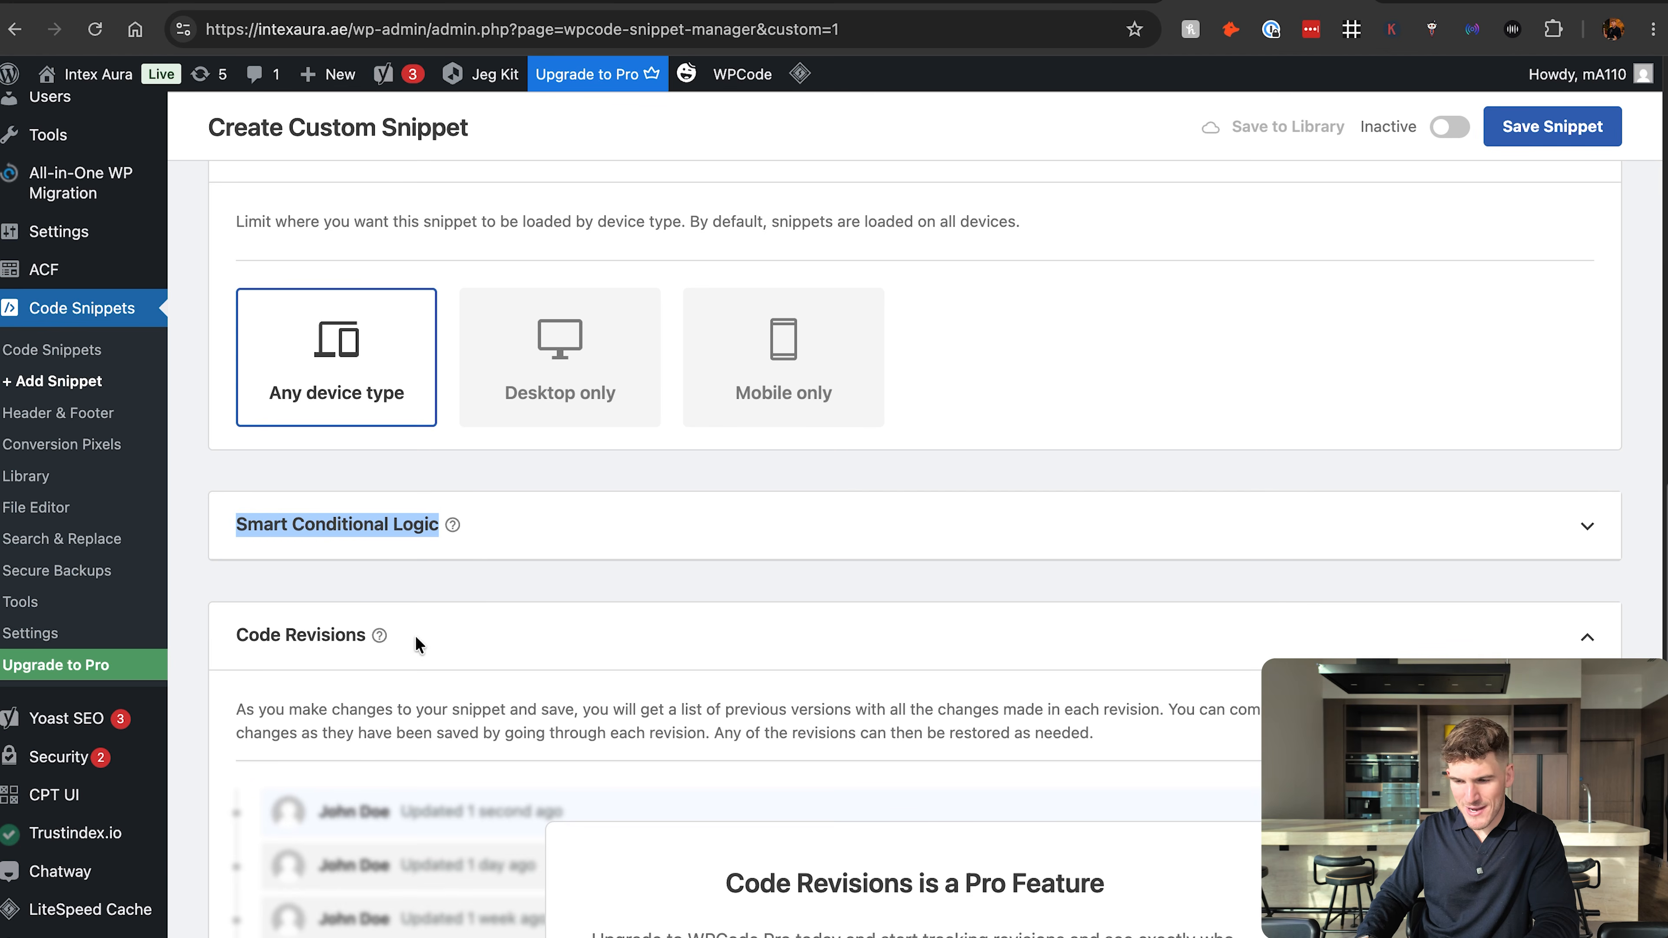
click(494, 521)
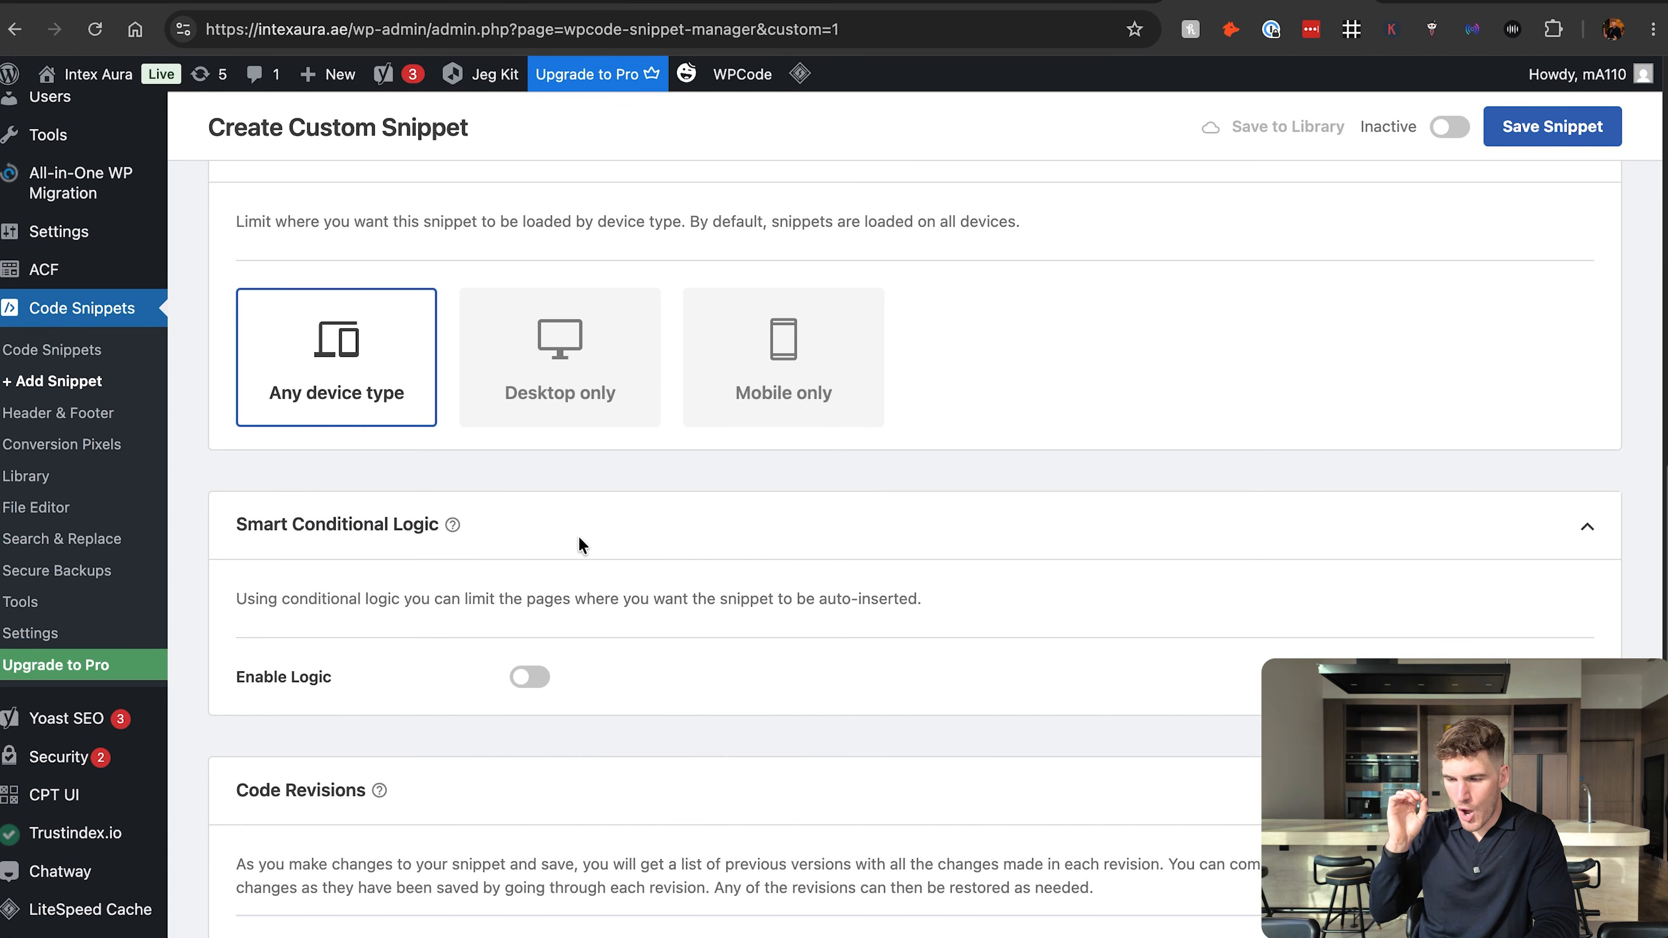
scroll(592, 533, down, 3)
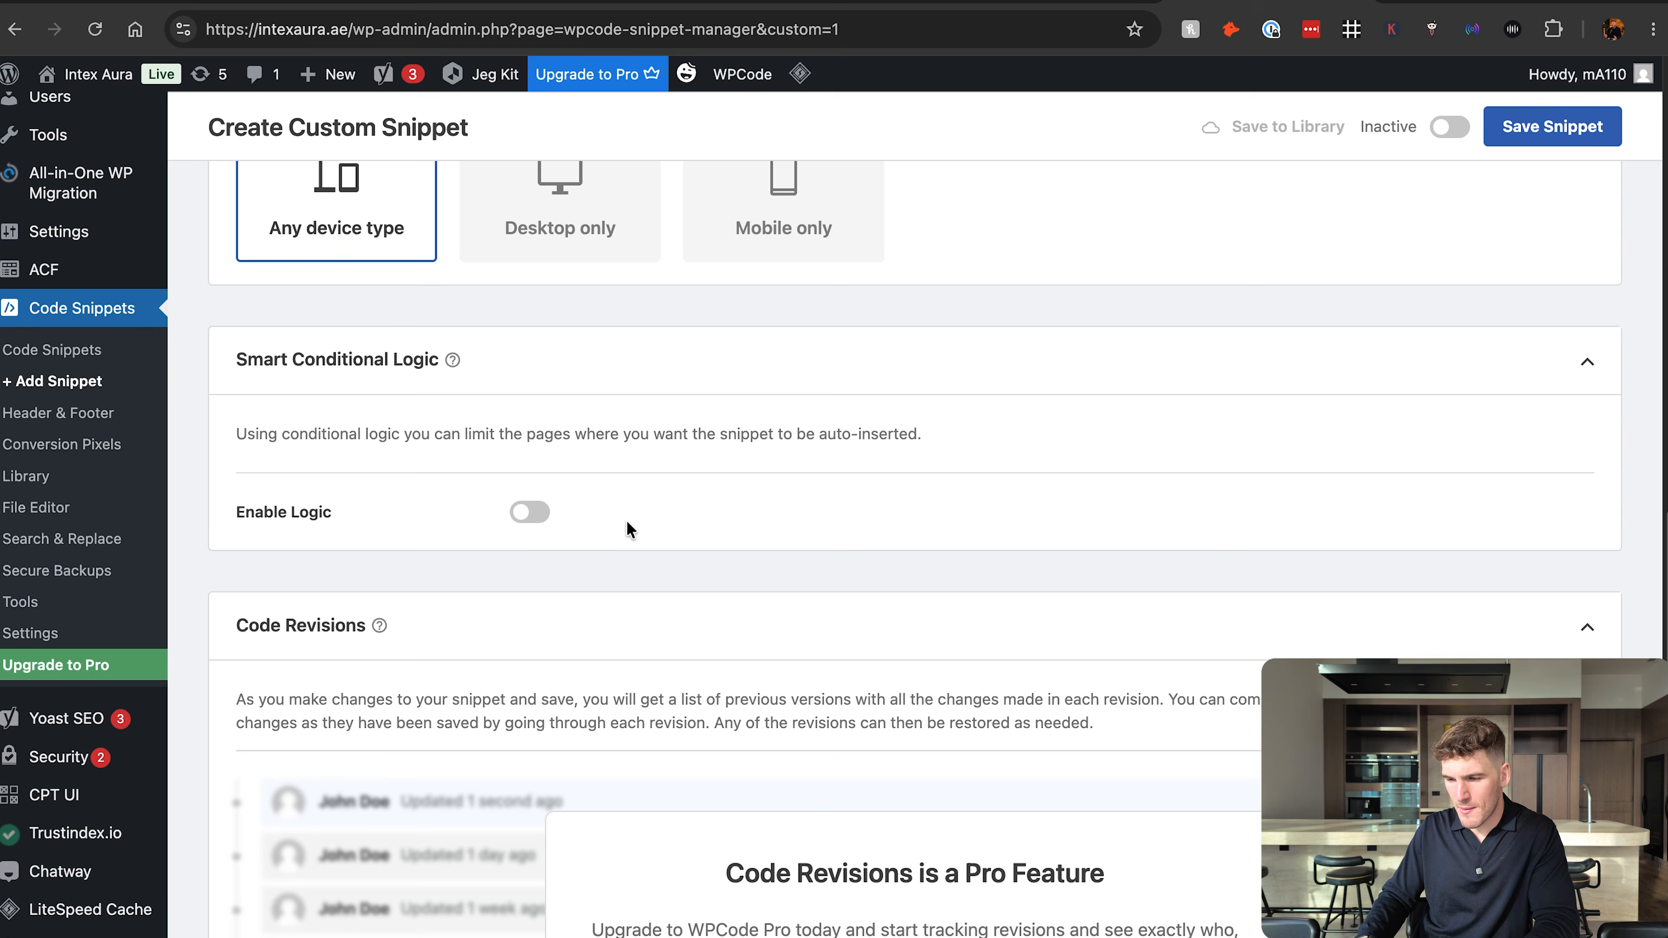
click(530, 513)
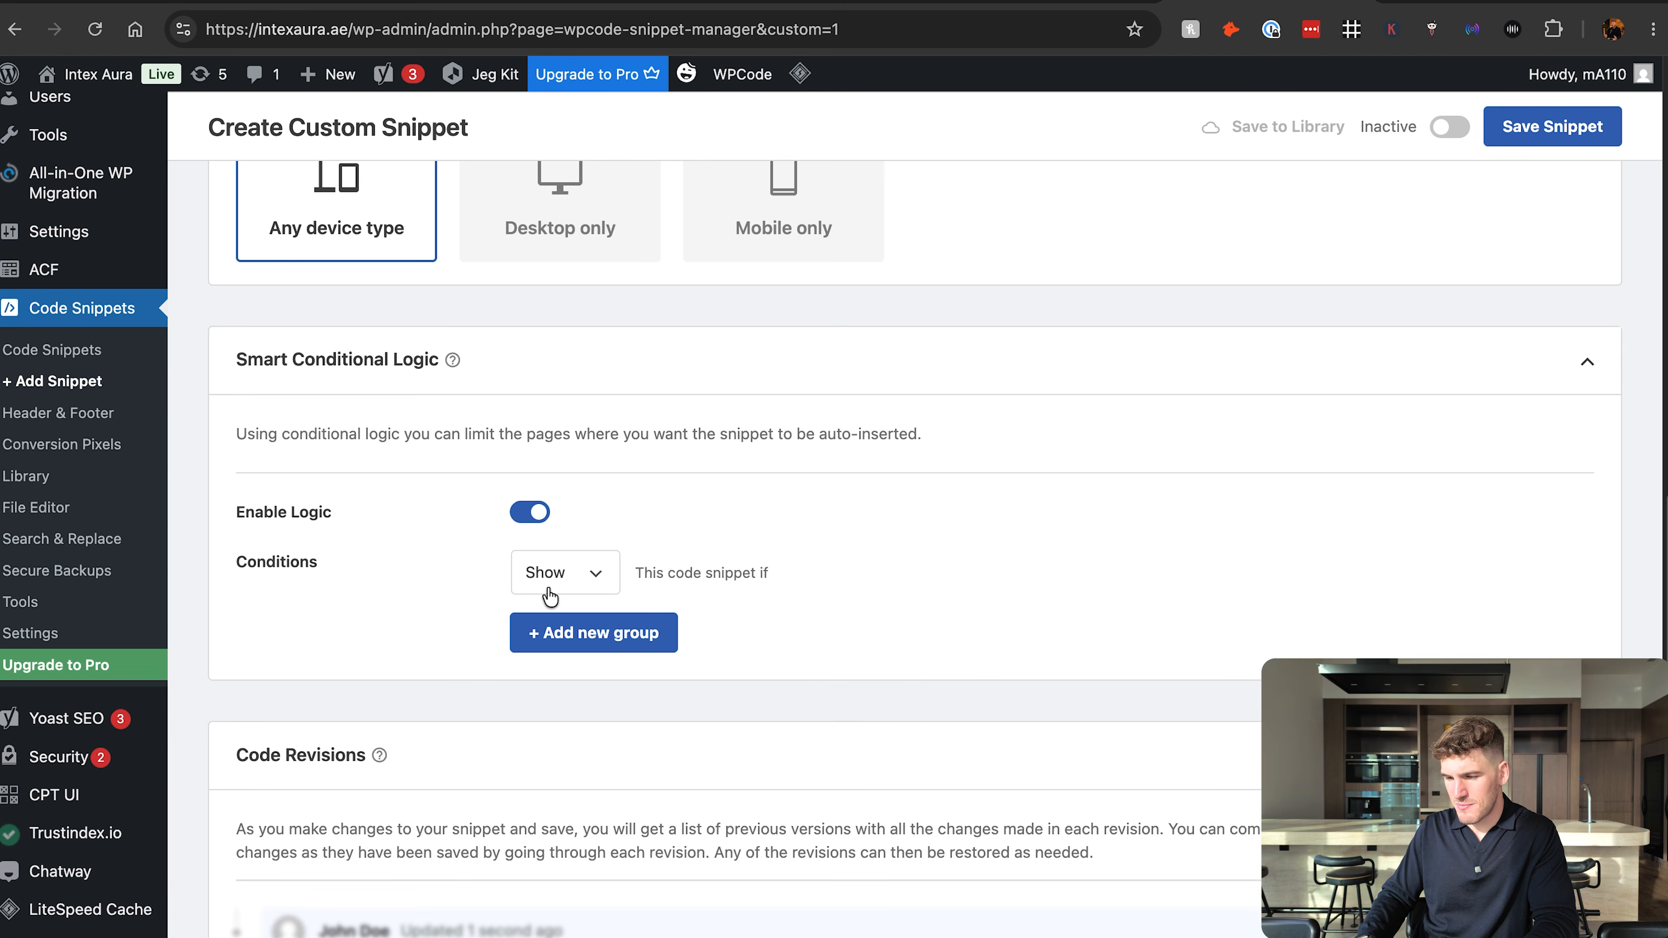
Add a condition group that shows the snippet if the Page URL contains thank-you.
click(598, 634)
scroll(722, 555, down, 3)
click(665, 503)
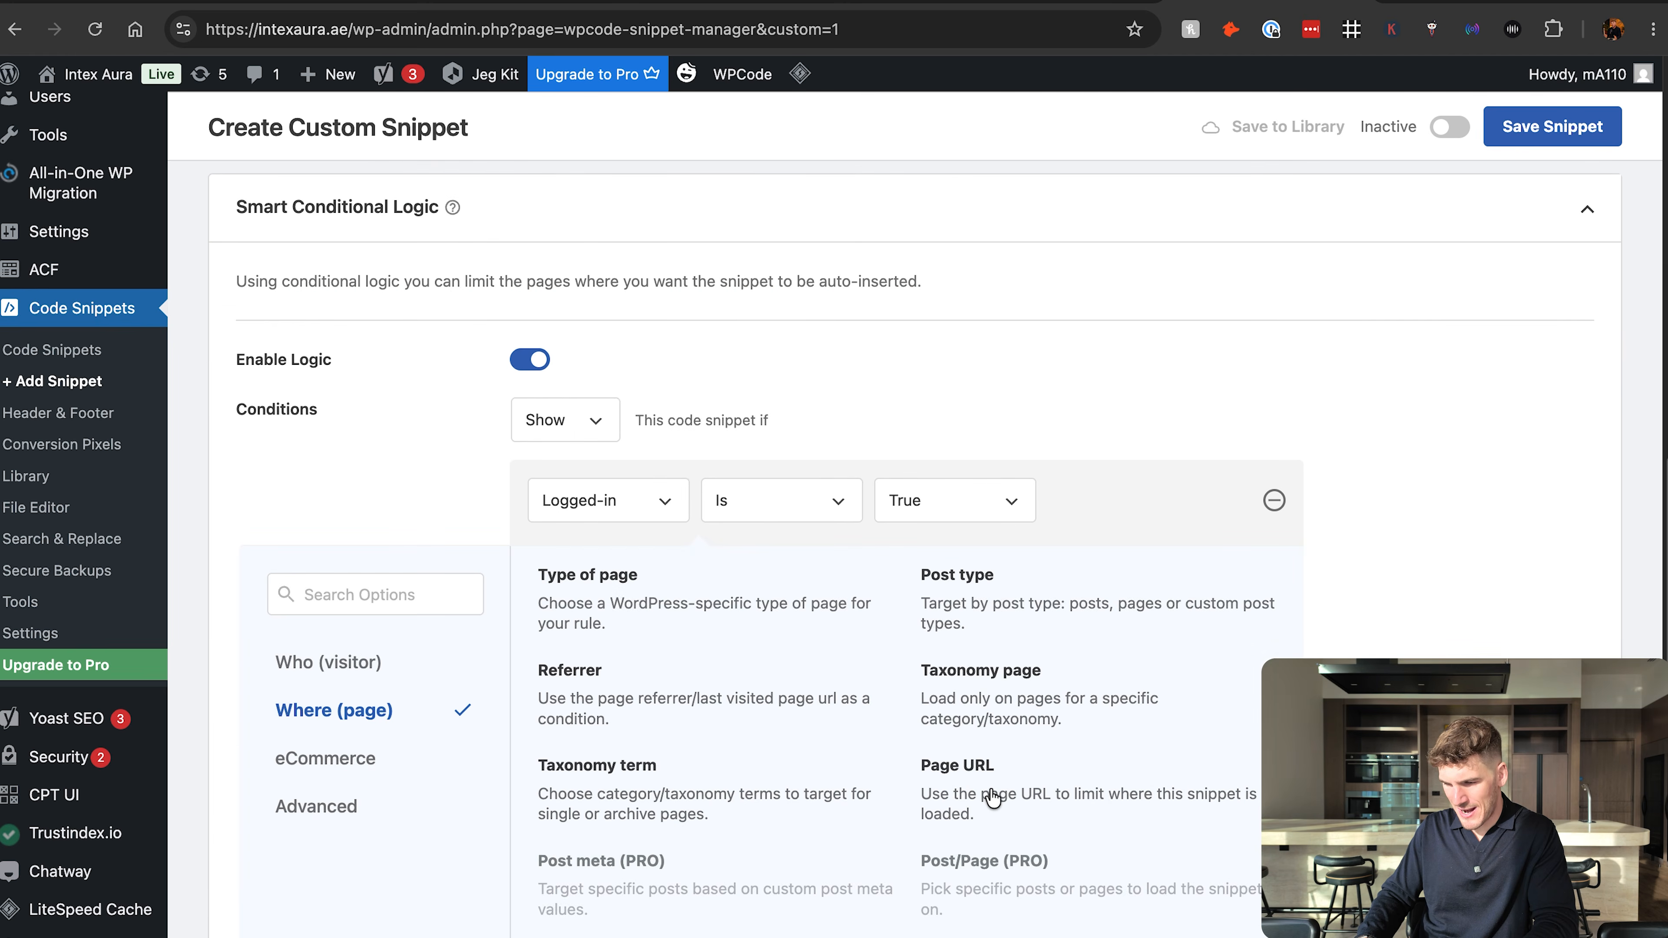
click(985, 803)
click(964, 494)
text(th)
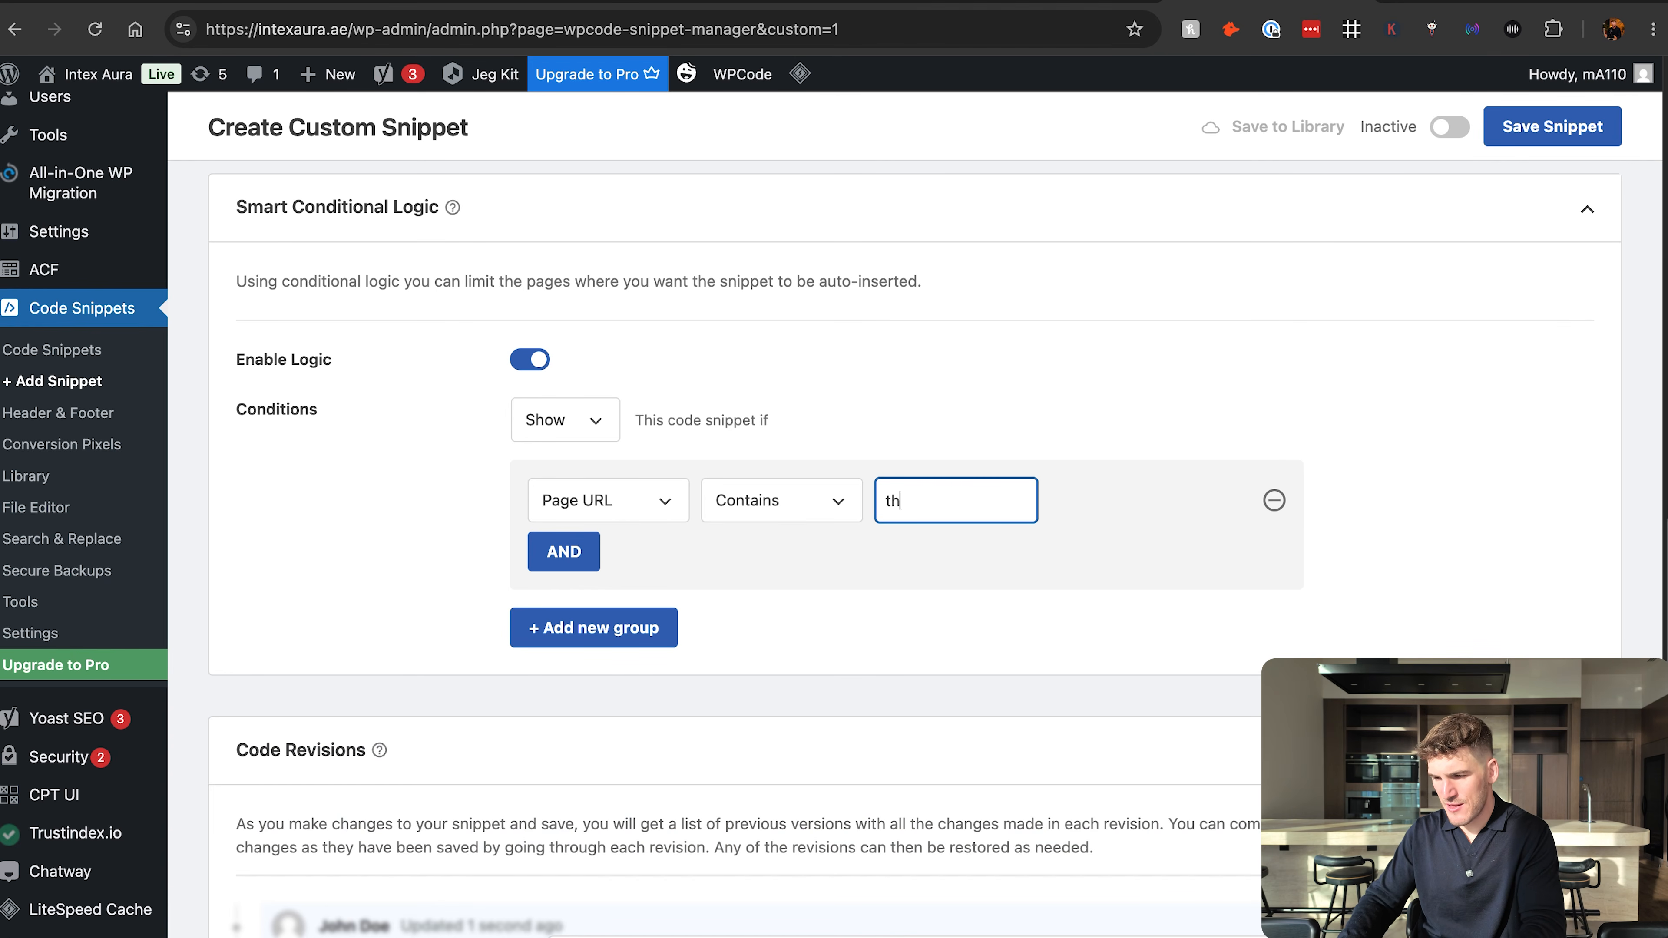
text(ank-you)
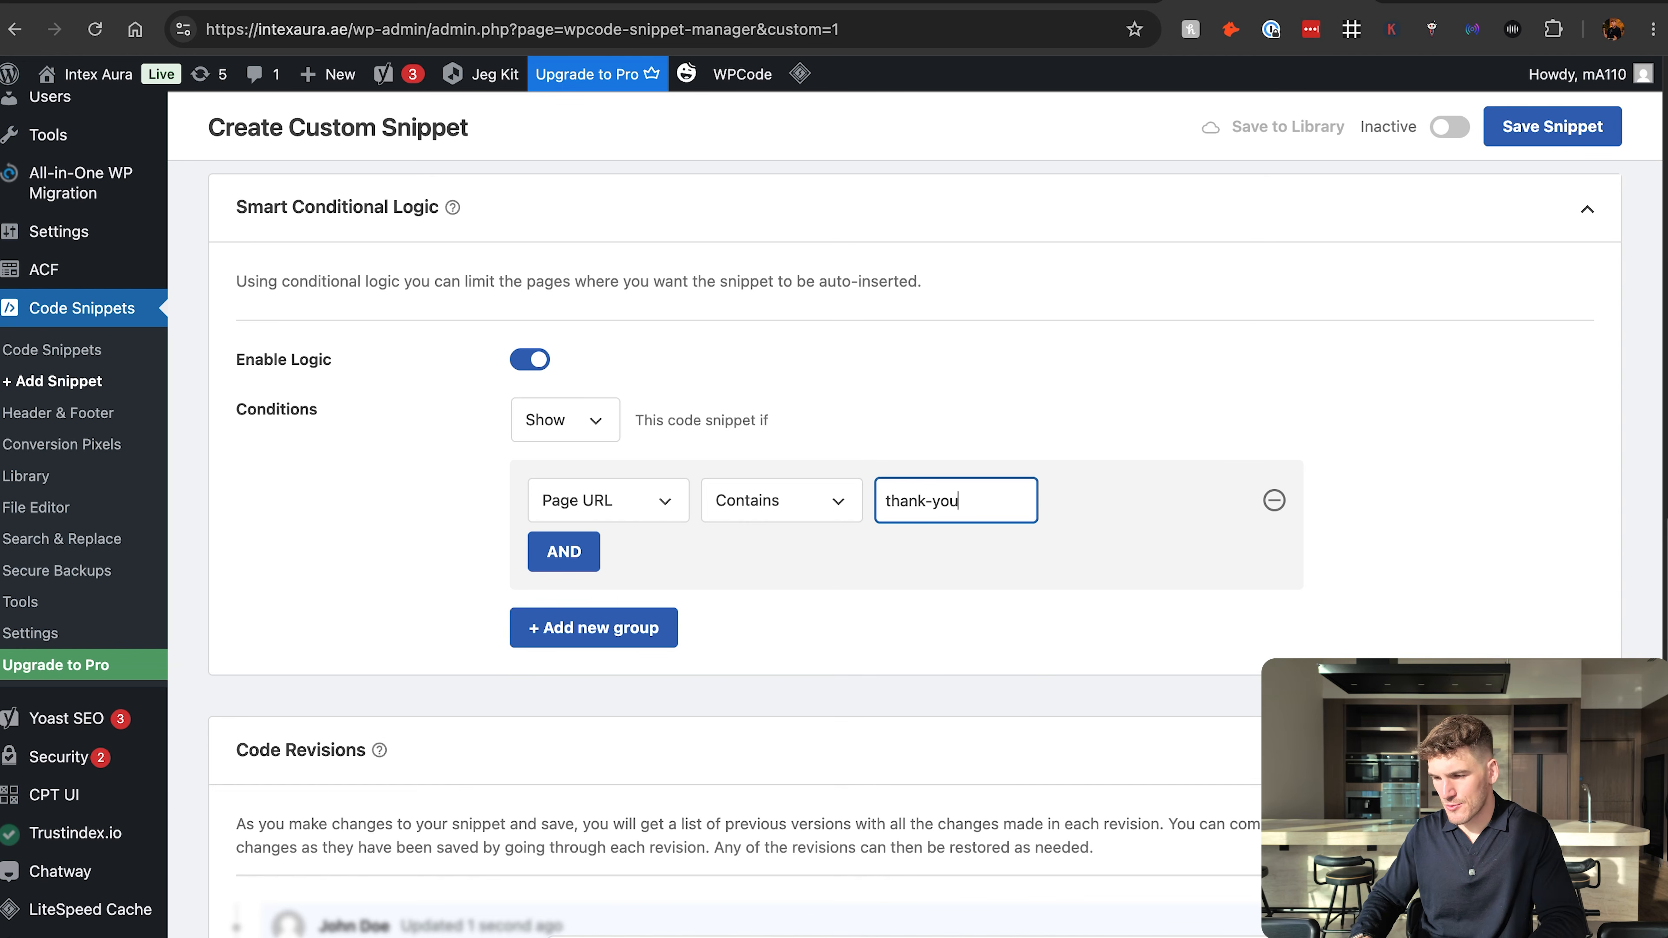
click(977, 366)
Compare the SEOSpace agency landing page and its thank-you page URL with the snippet's Page URL condition value.
click(578, 2)
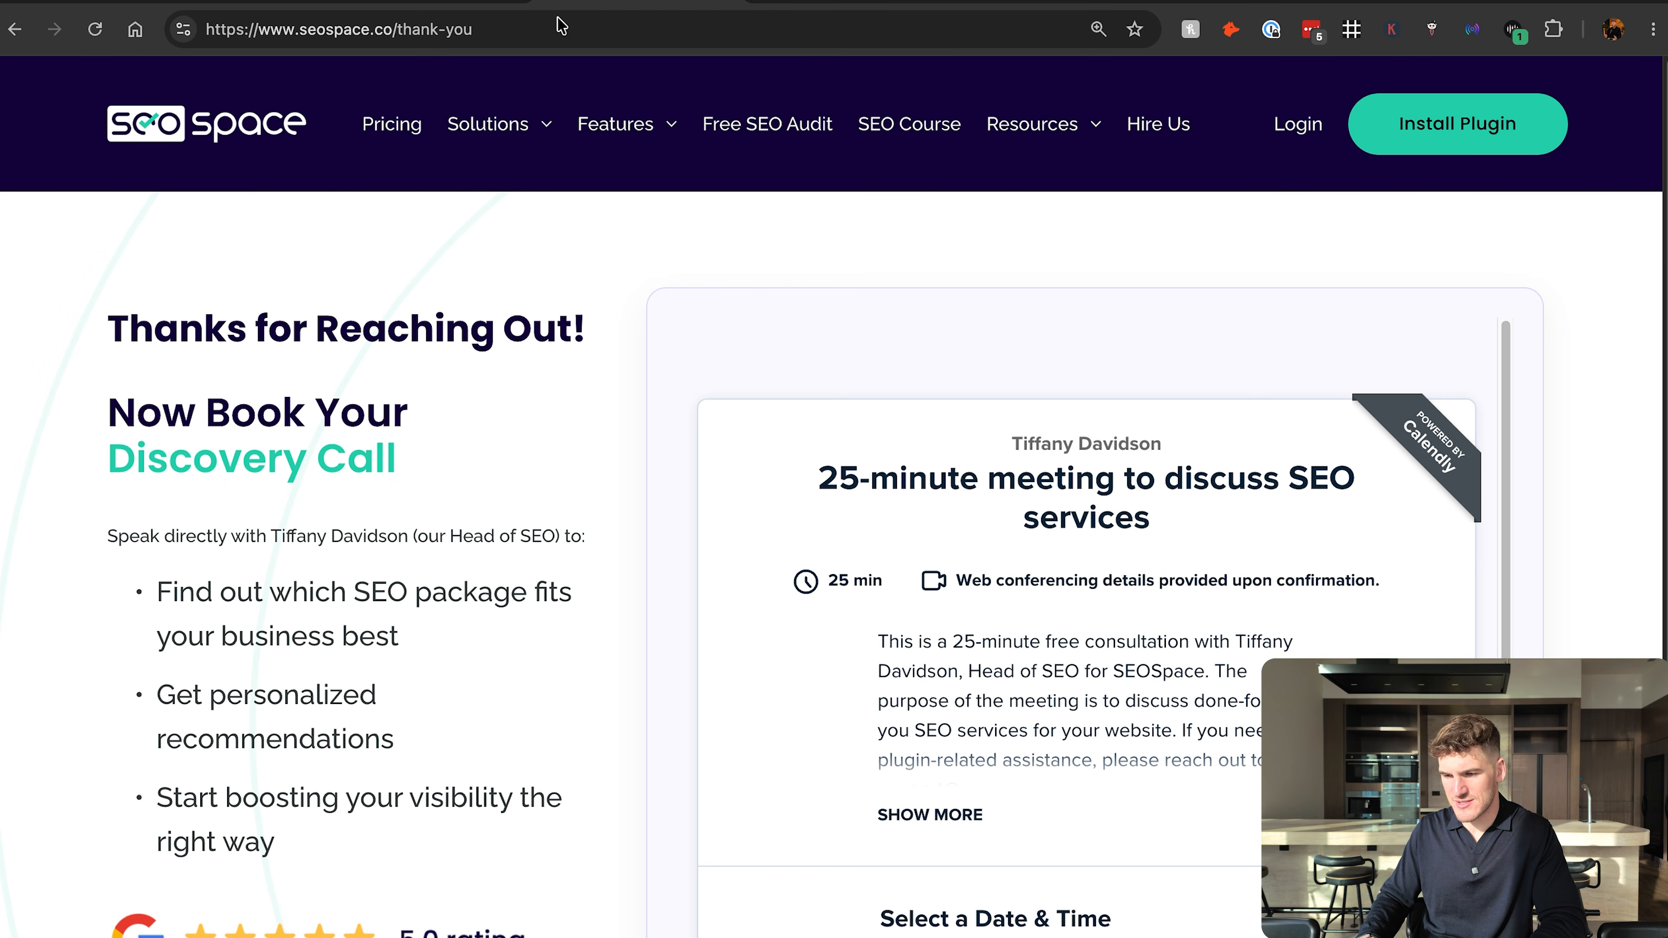
click(421, 2)
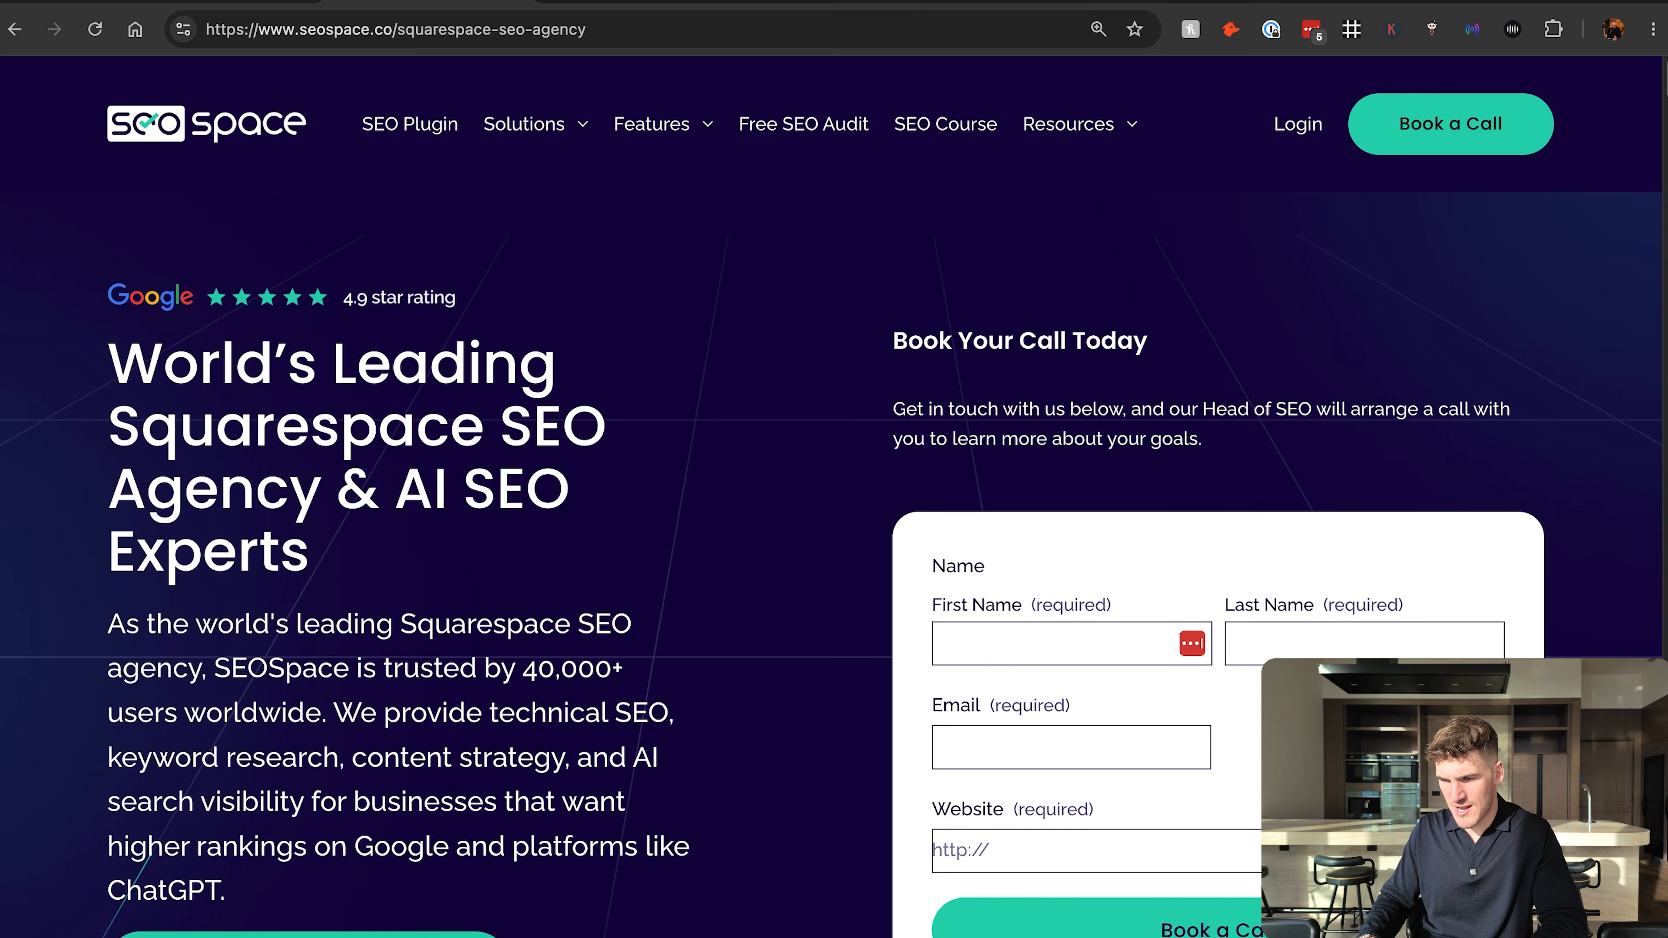
click(578, 2)
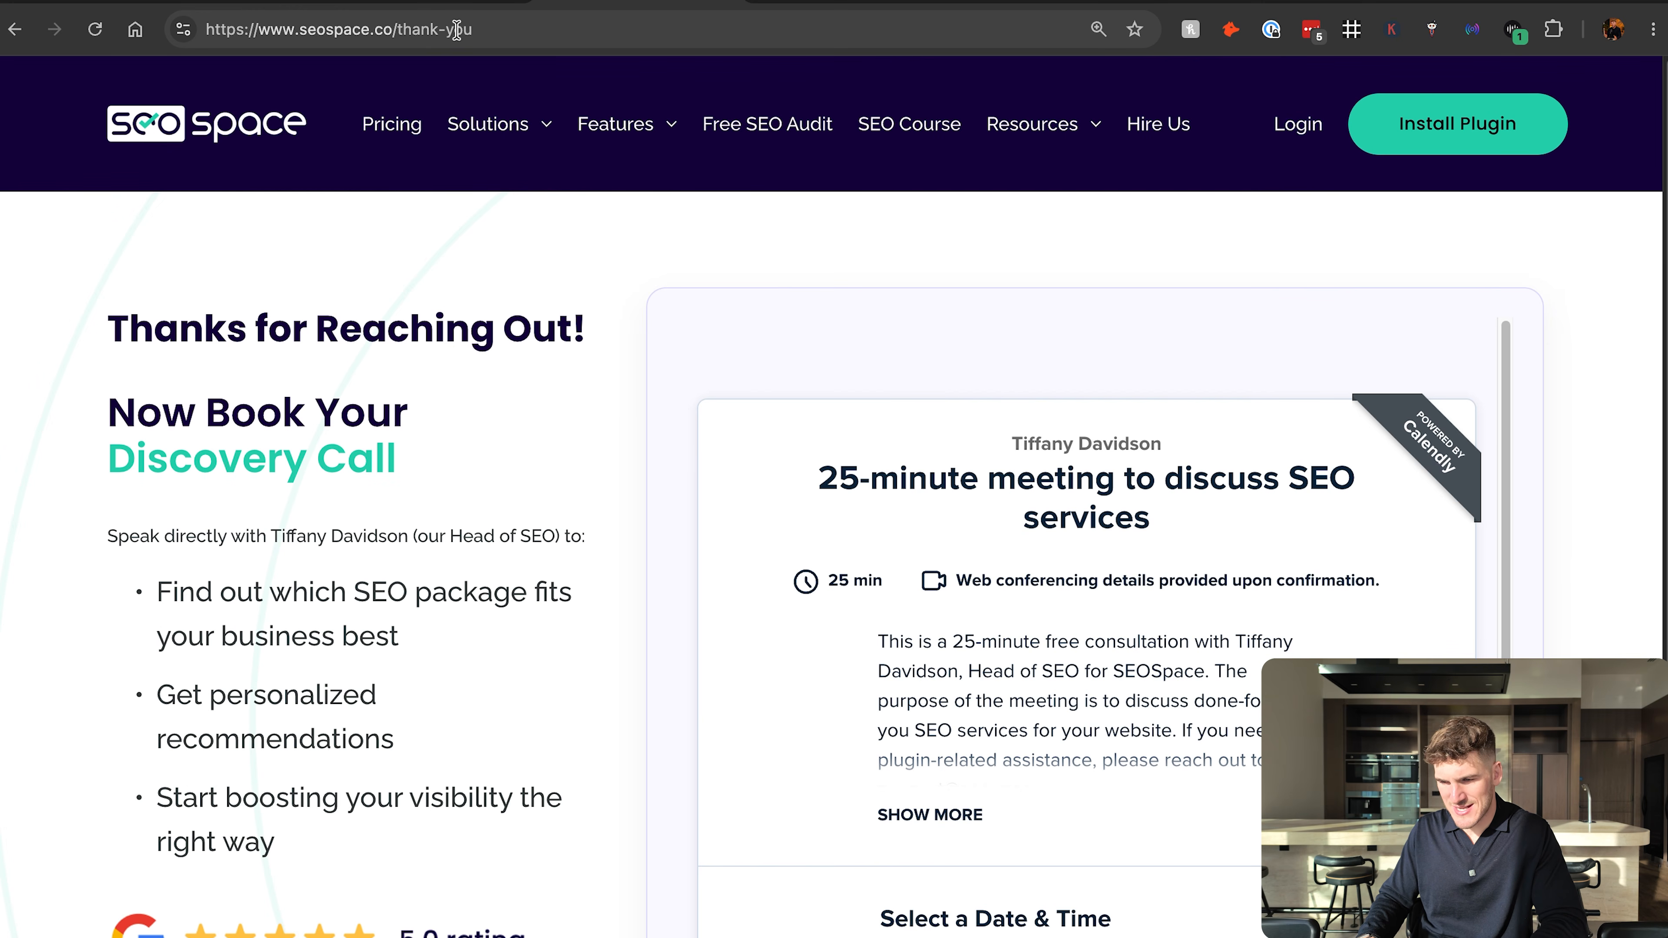
click(1020, 2)
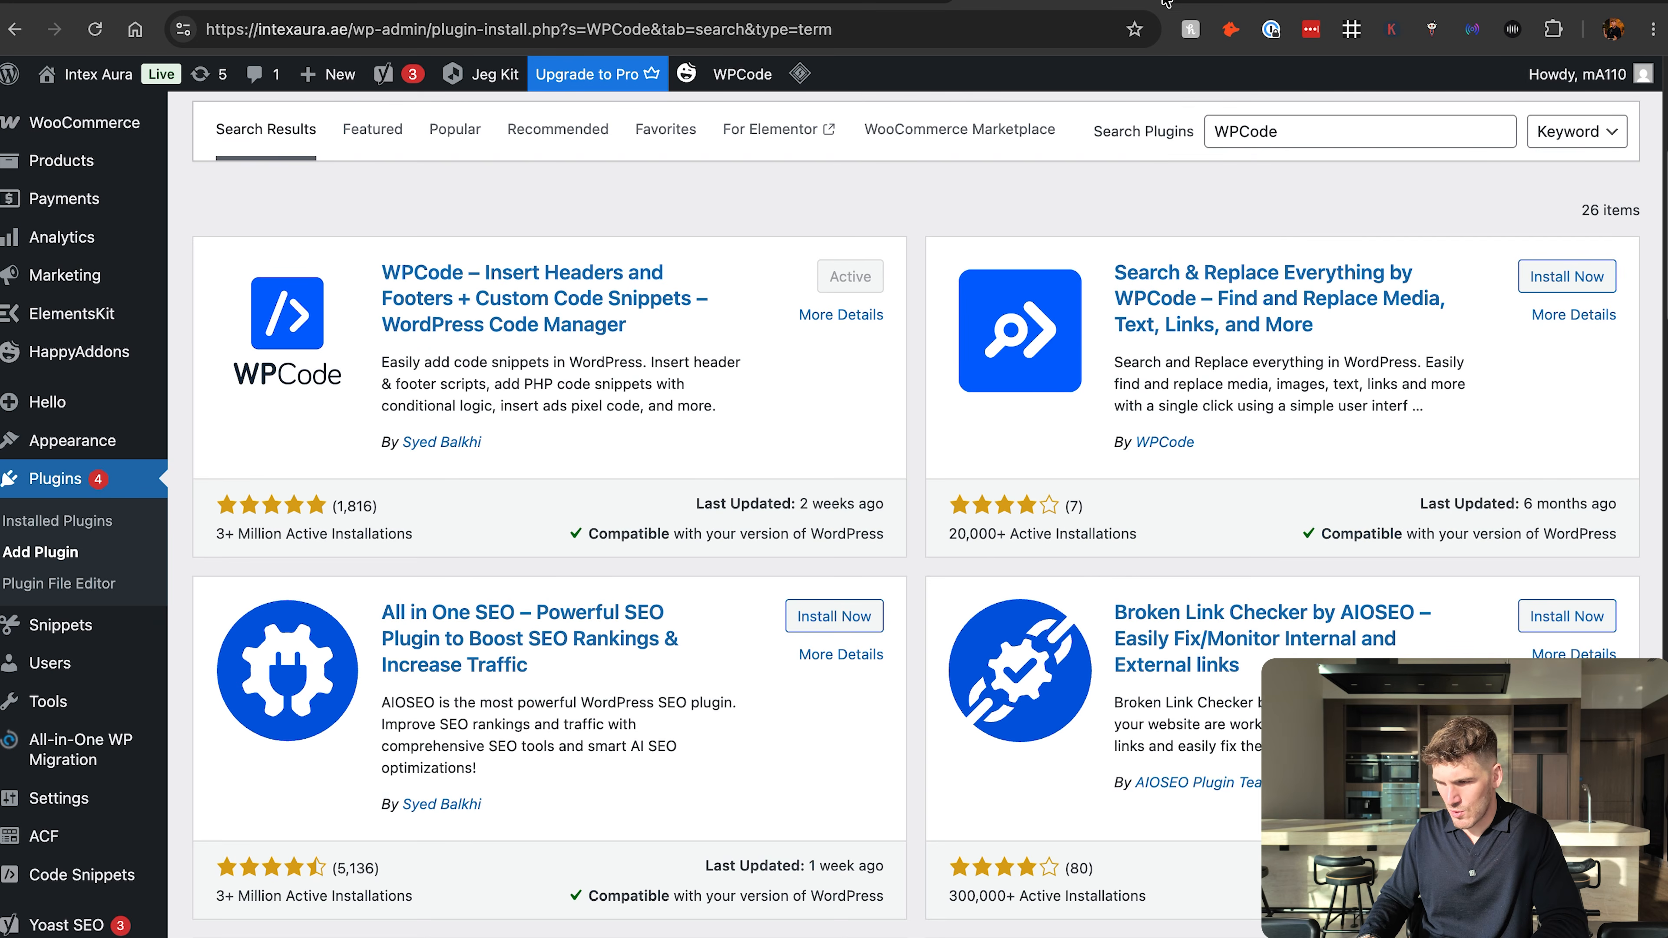
click(1264, 4)
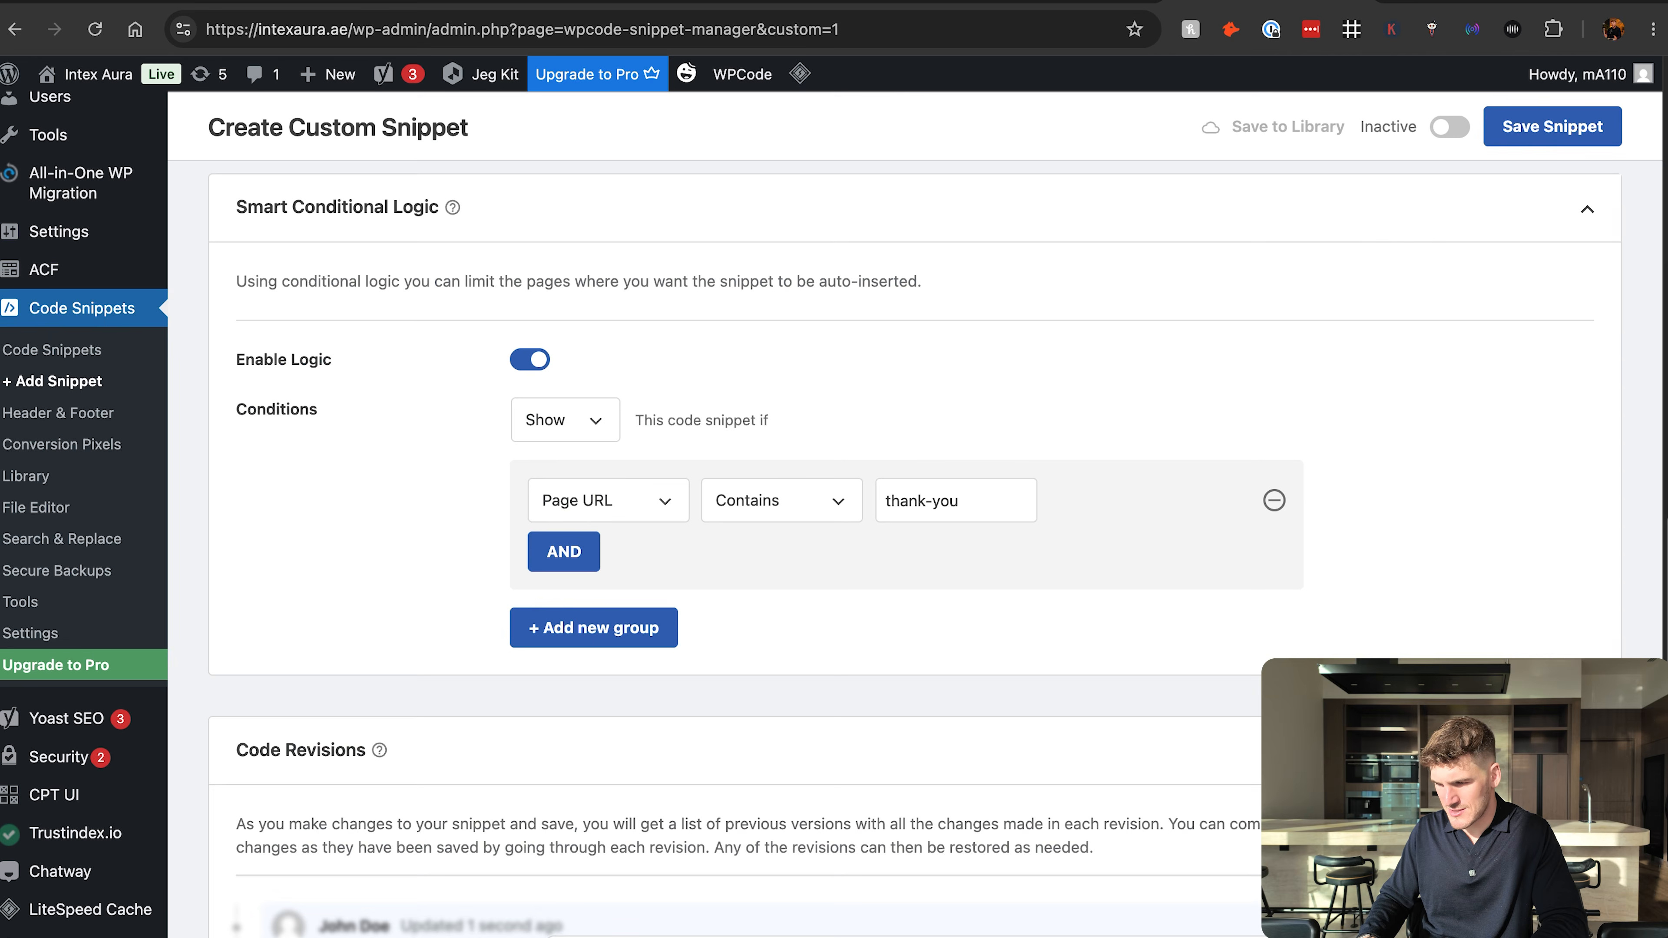
triple_click(1005, 501)
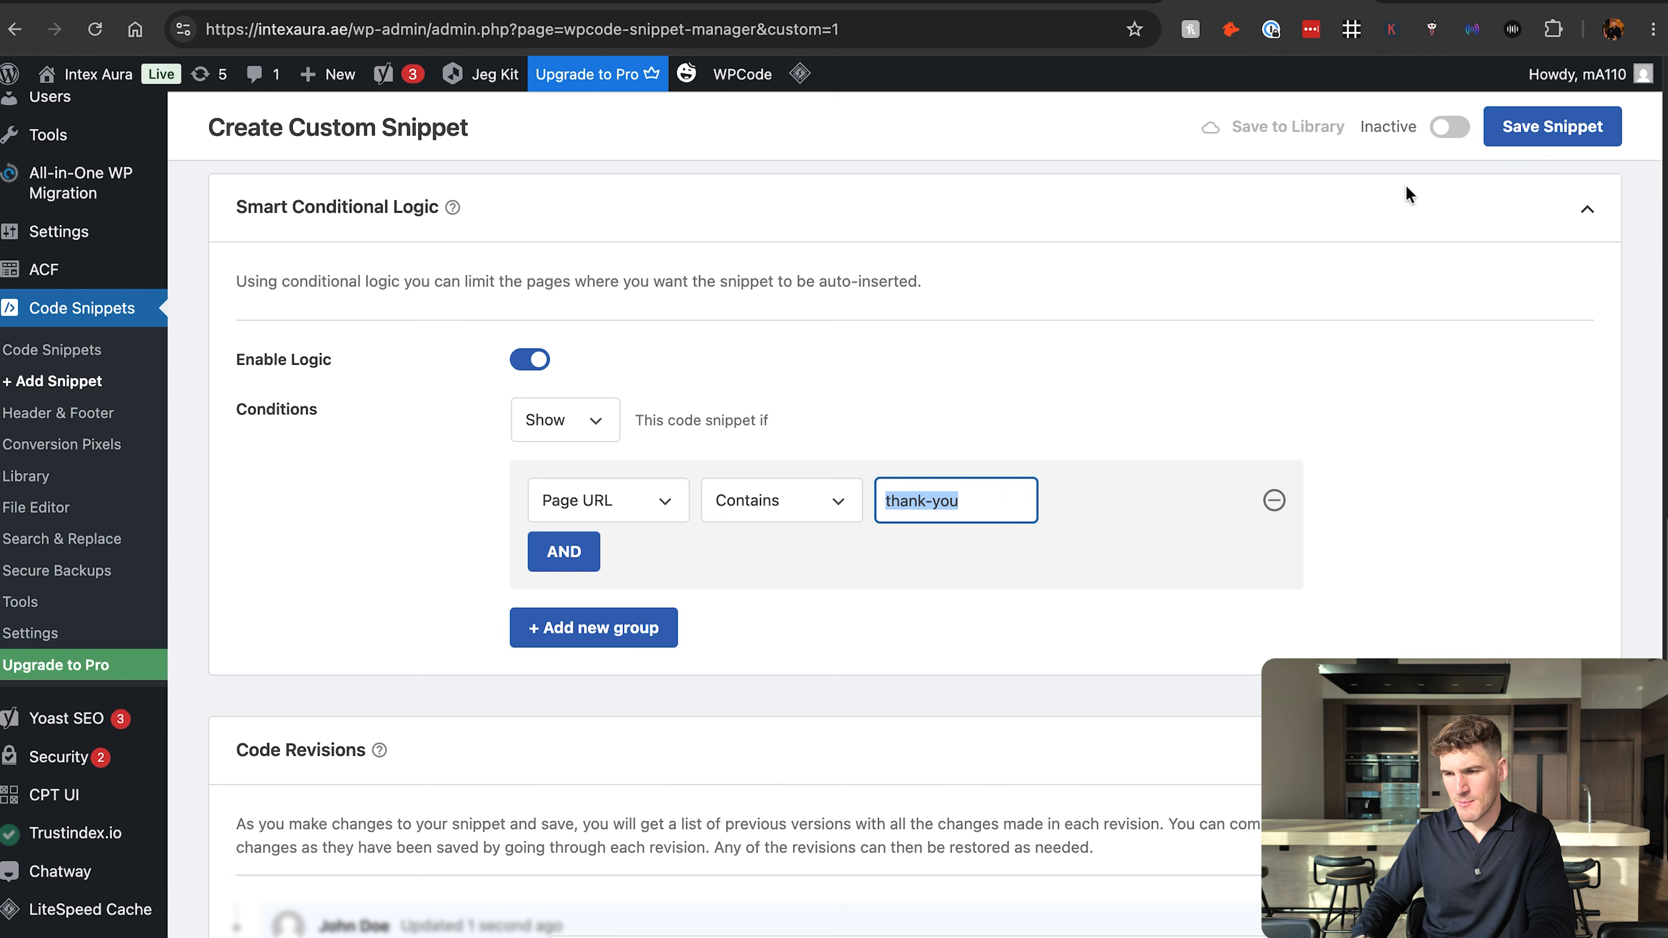
Switch to the Squarespace site editor and examine the page header code injection in the Thank You page's Advanced settings.
click(486, 1)
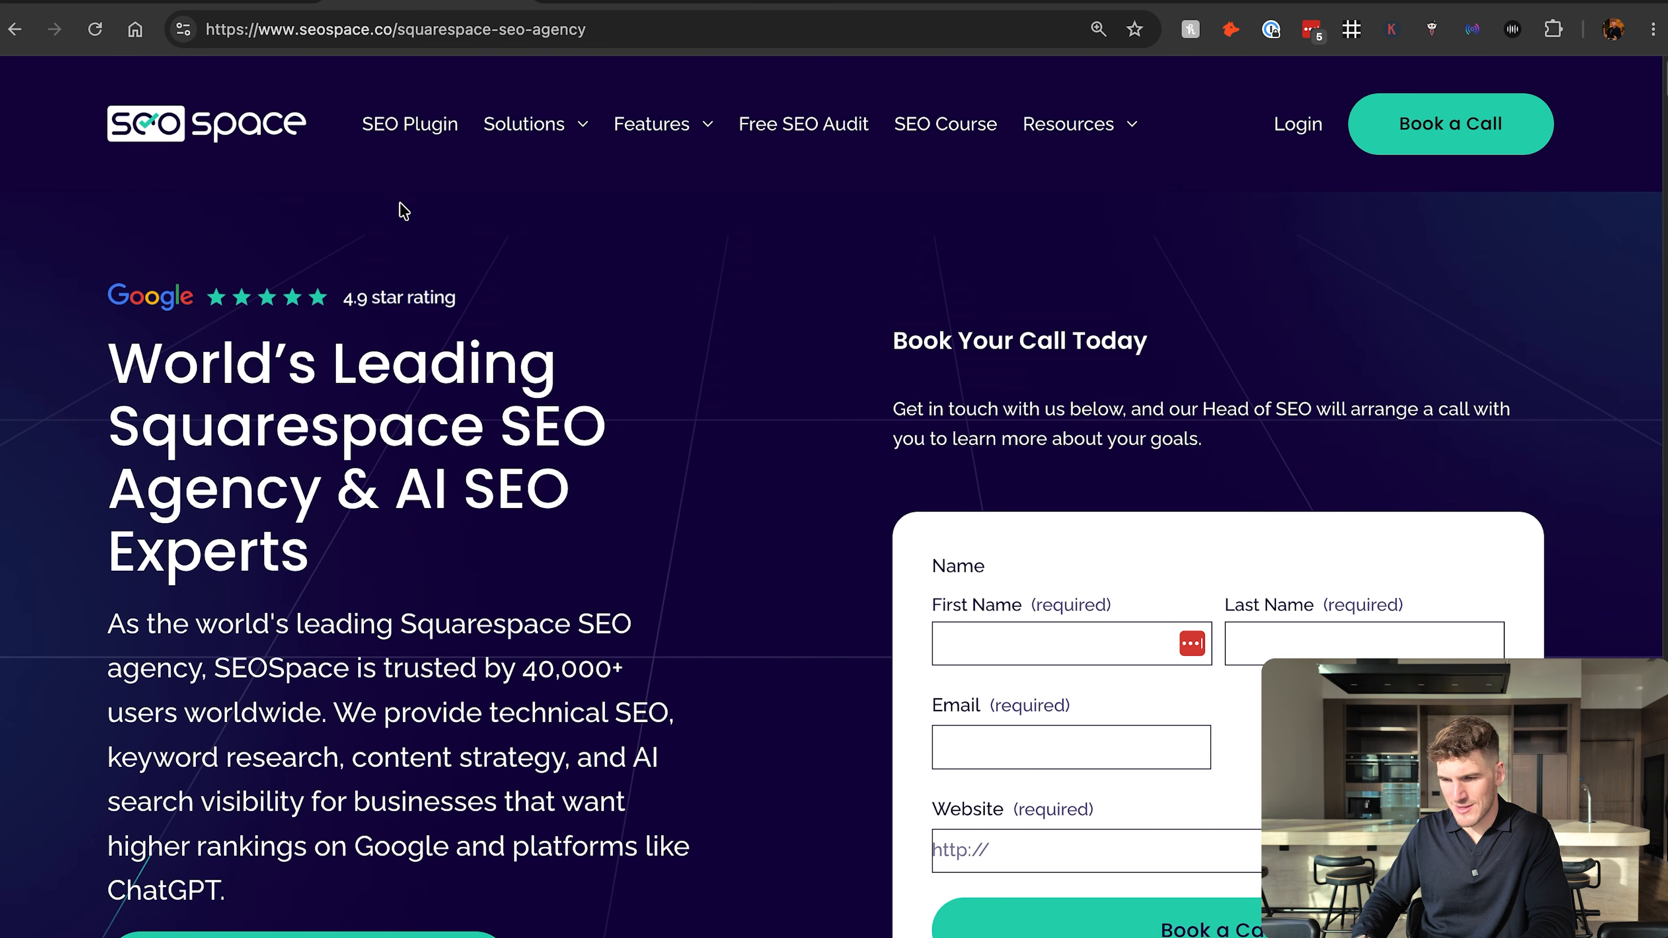
click(821, 4)
scroll(177, 526, down, 10)
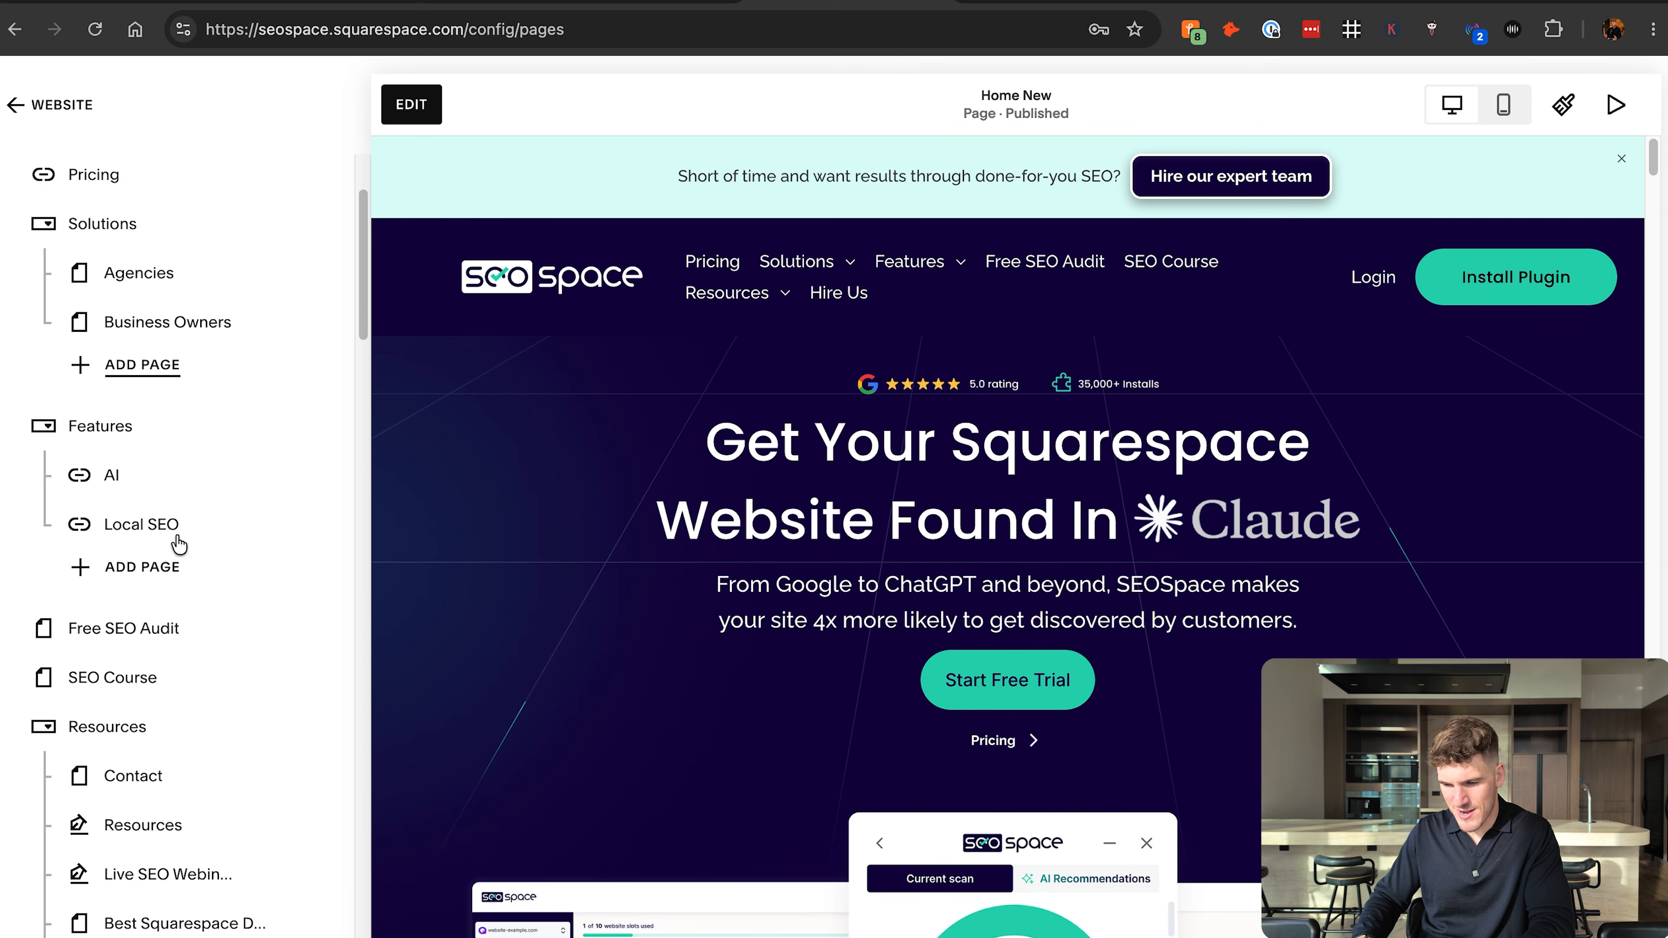
scroll(178, 543, down, 9)
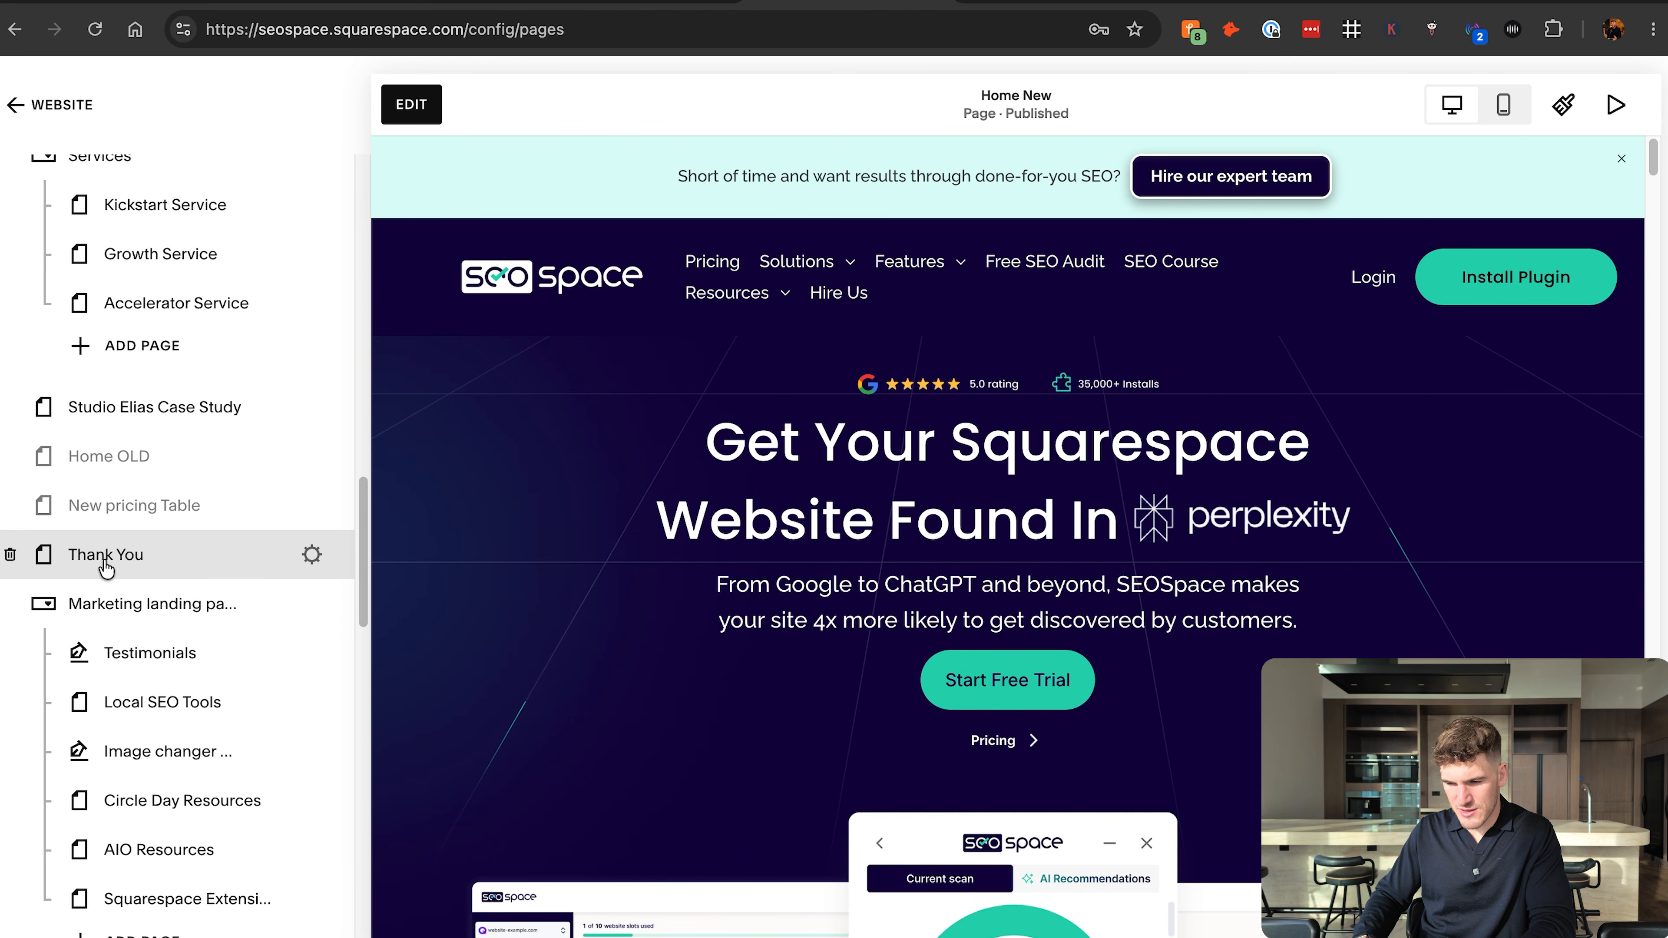
click(310, 556)
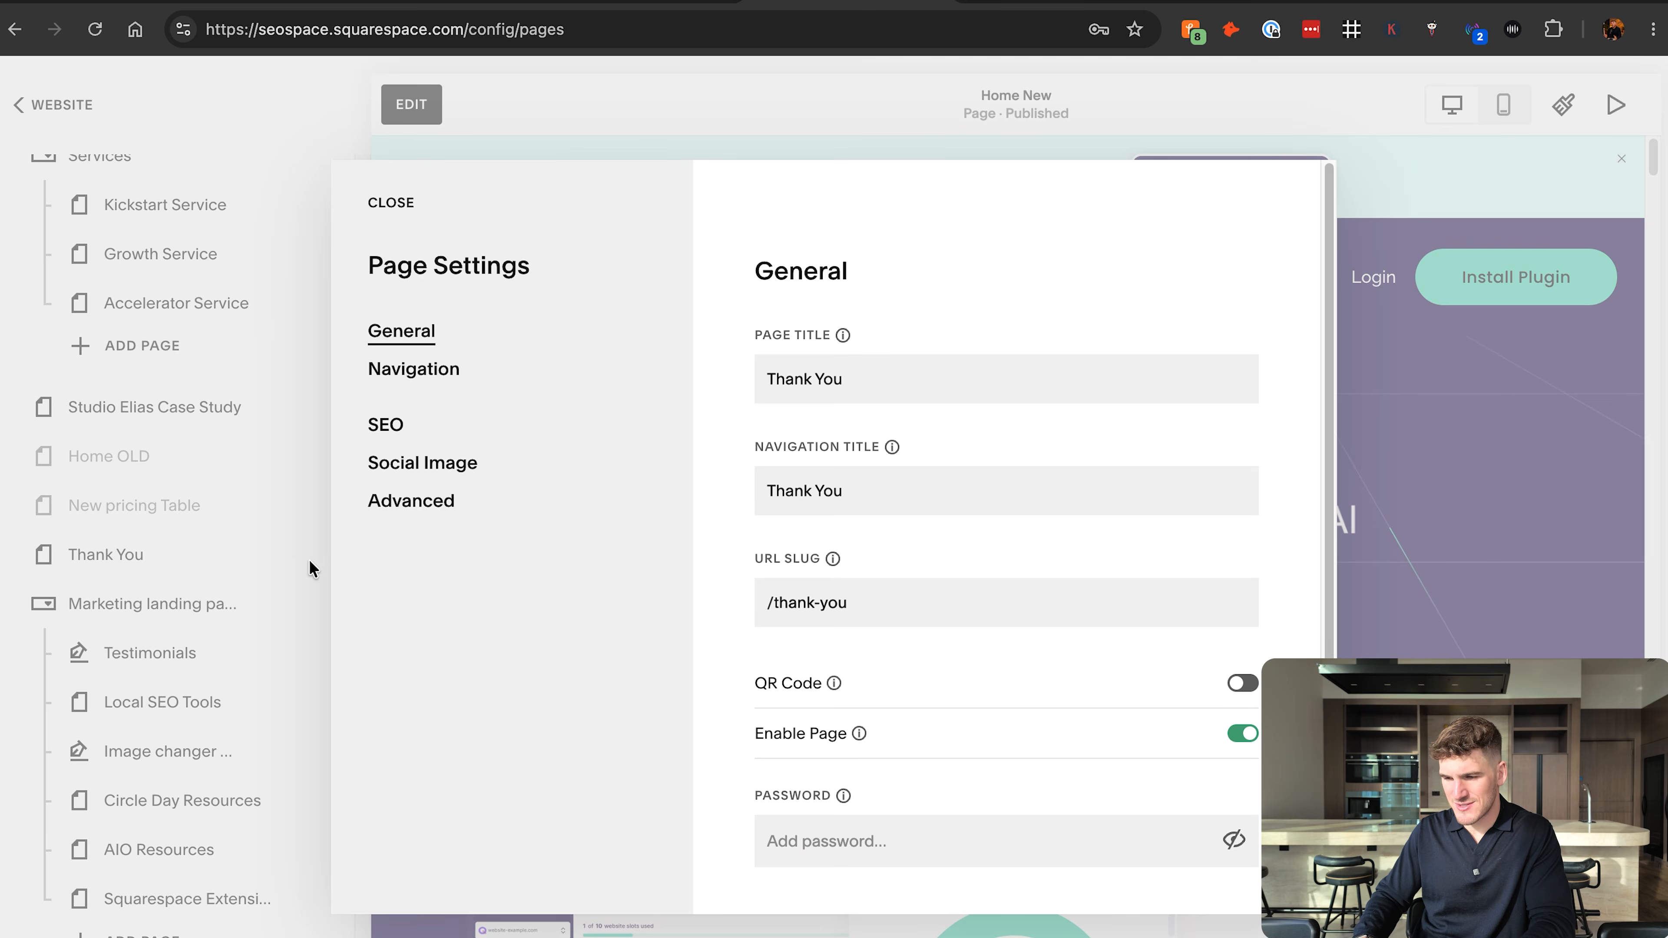
click(425, 513)
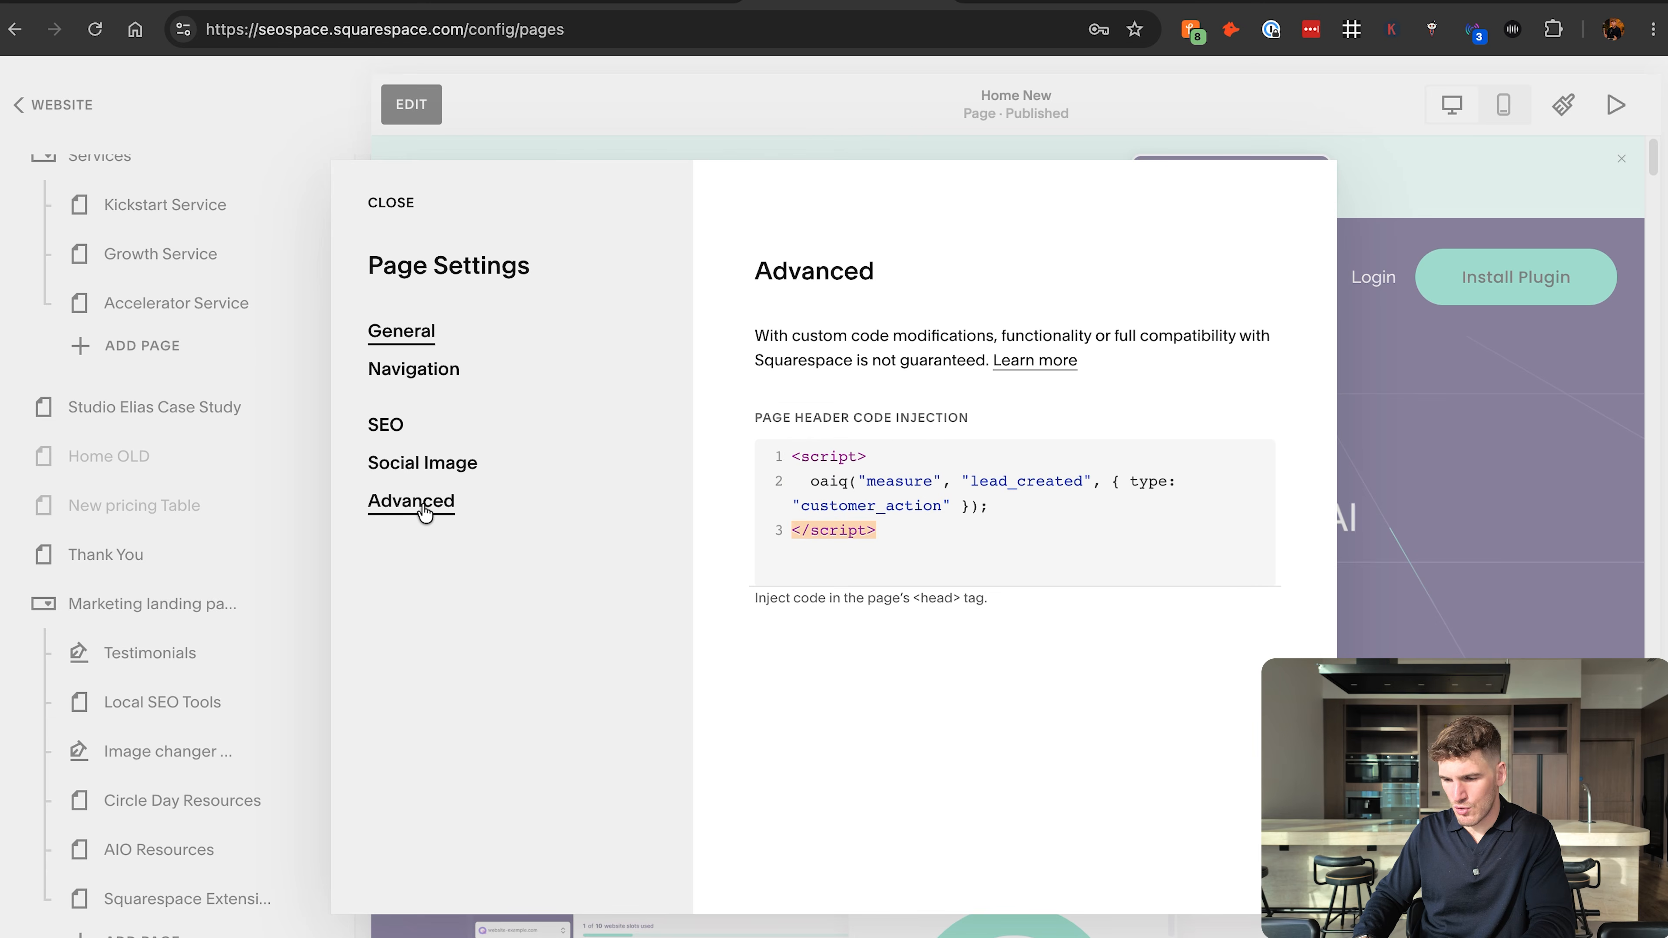
Review the whole lead_created event script in the Thank You page's header code injection by selecting its code.
click(828, 500)
drag(828, 499, 780, 450)
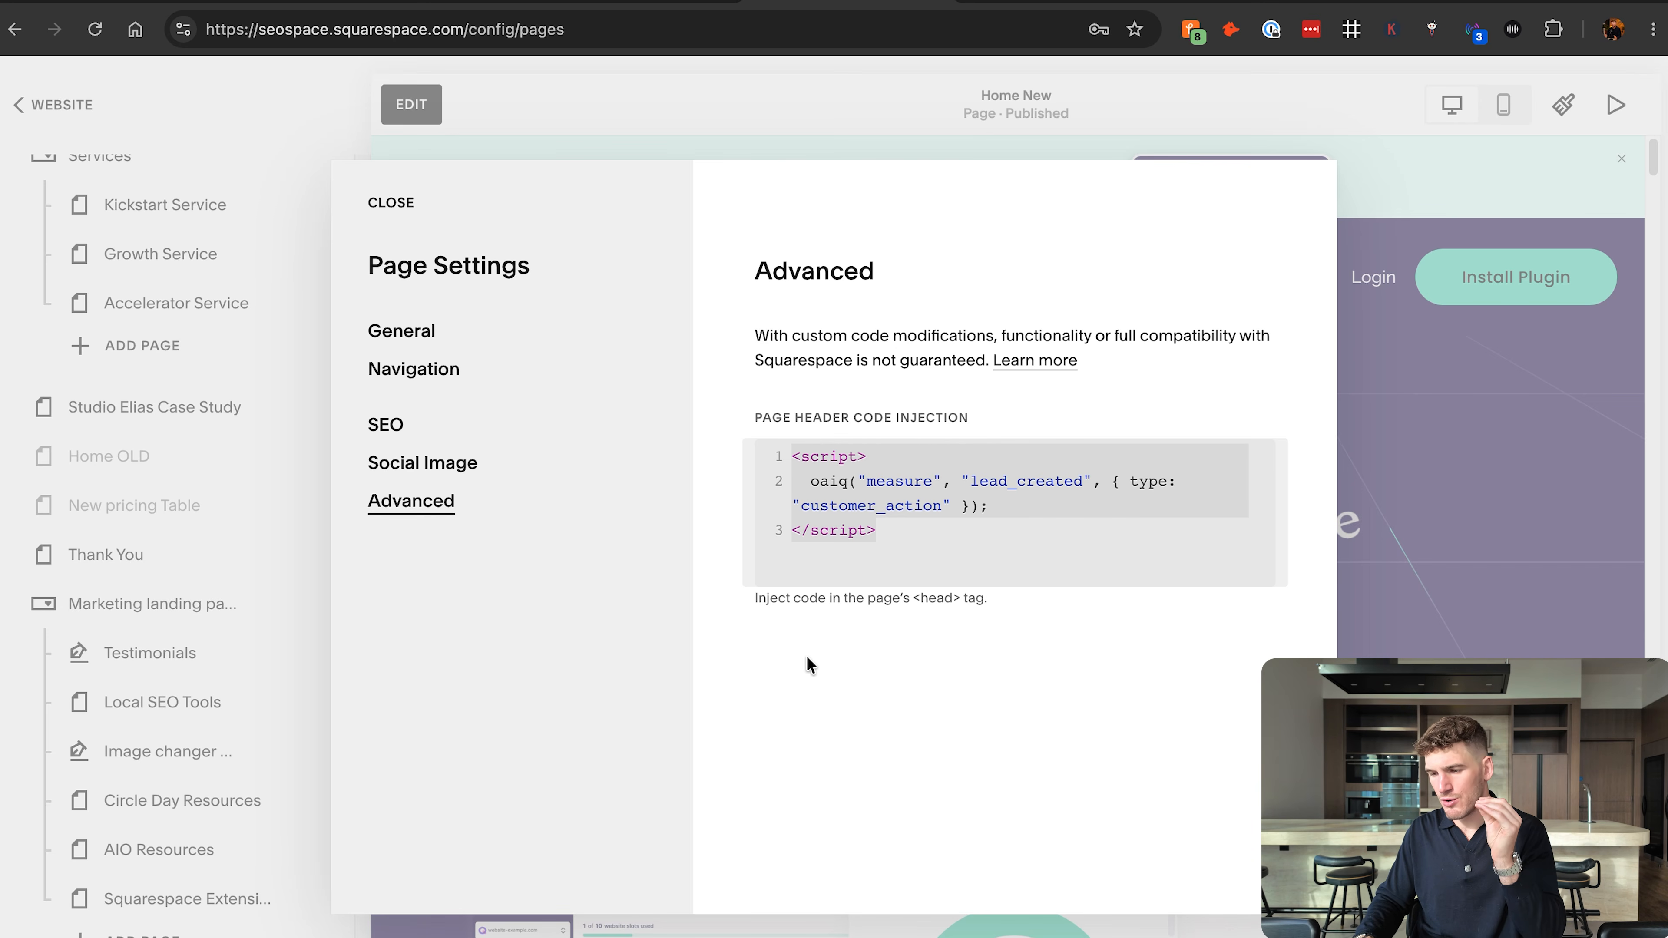
click(873, 662)
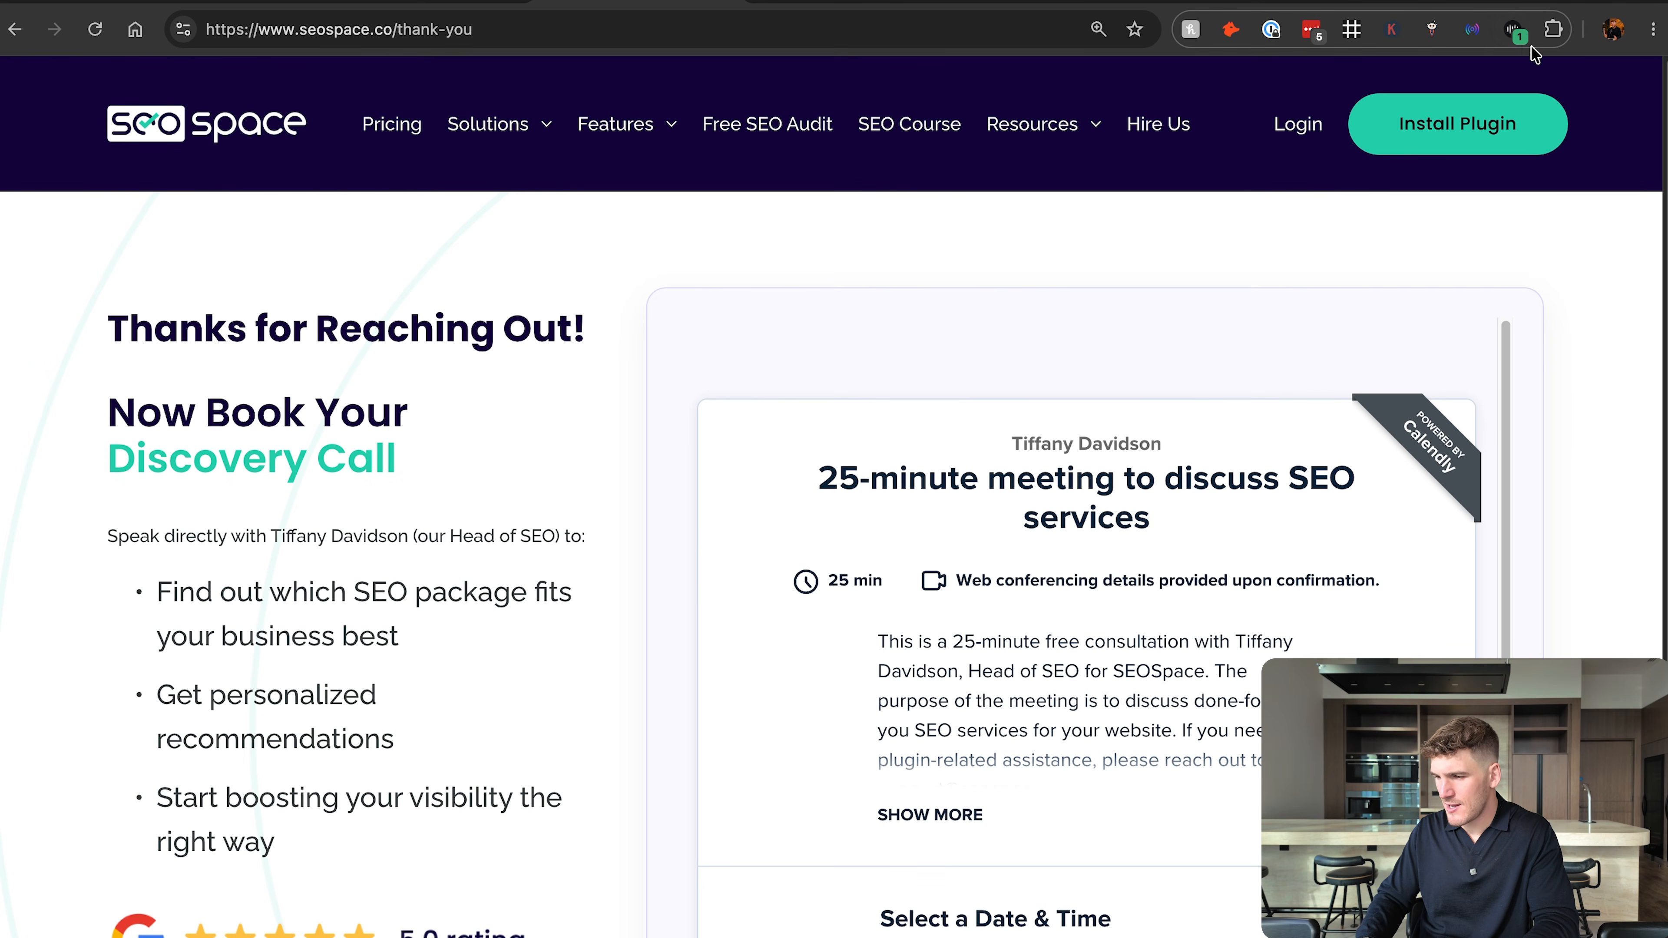
Run ChatGPT Pixel Helper on the live SEOSpace thank-you page and inspect the lead_created event's status, tip and event details.
click(1515, 29)
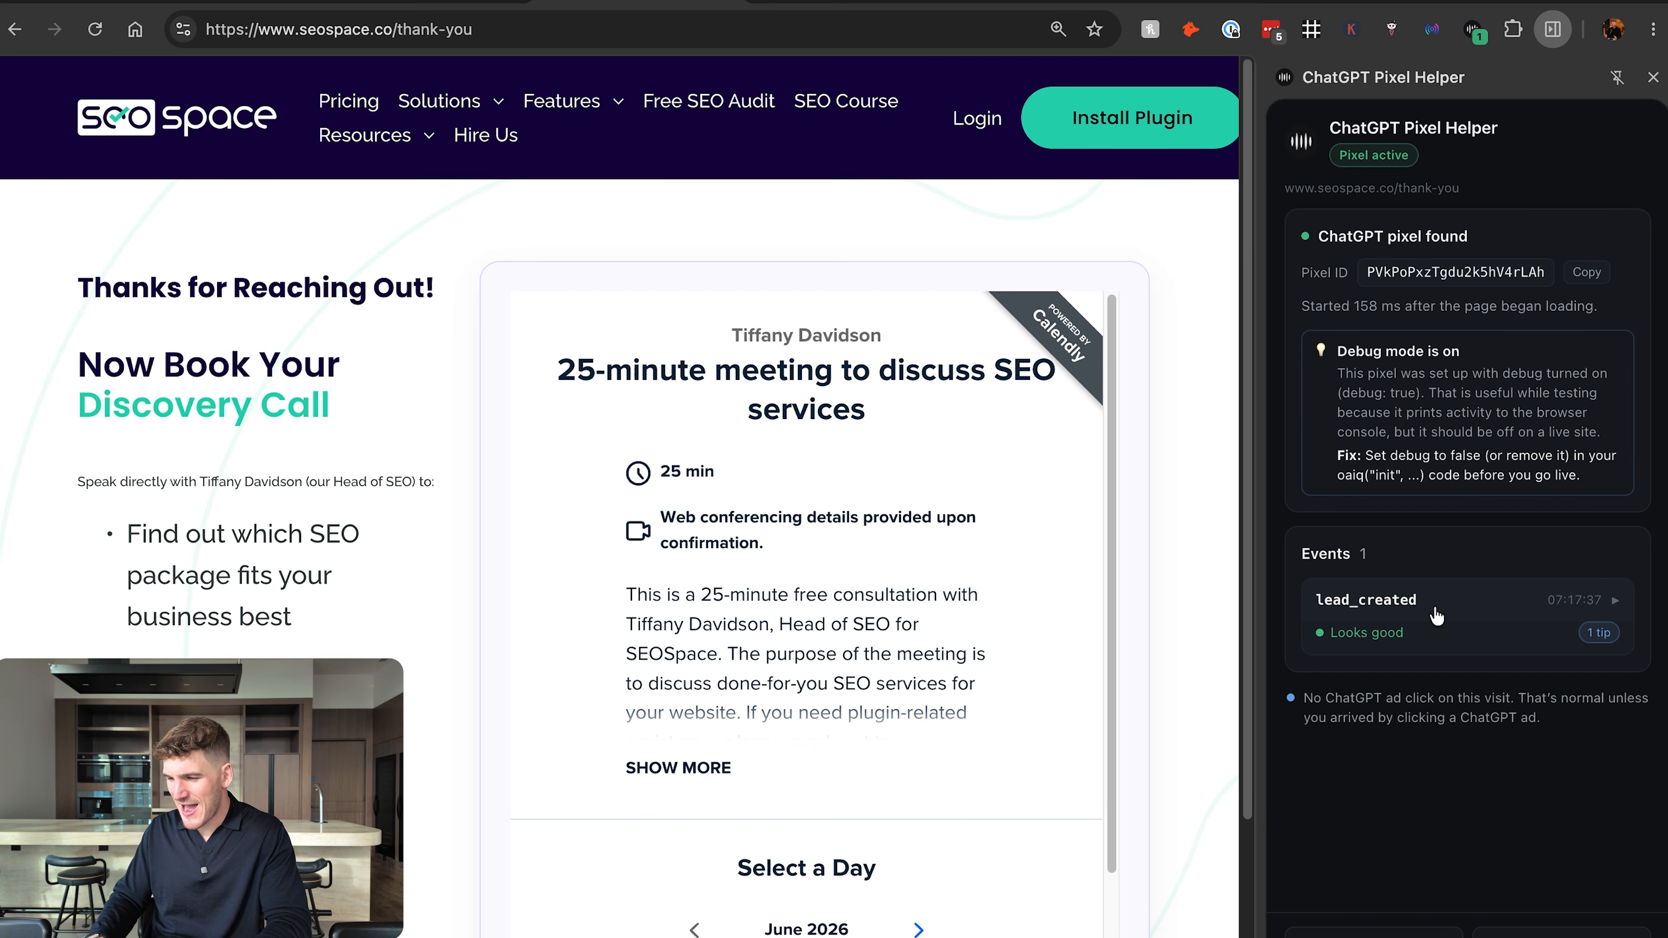
click(1409, 614)
scroll(1405, 614, down, 3)
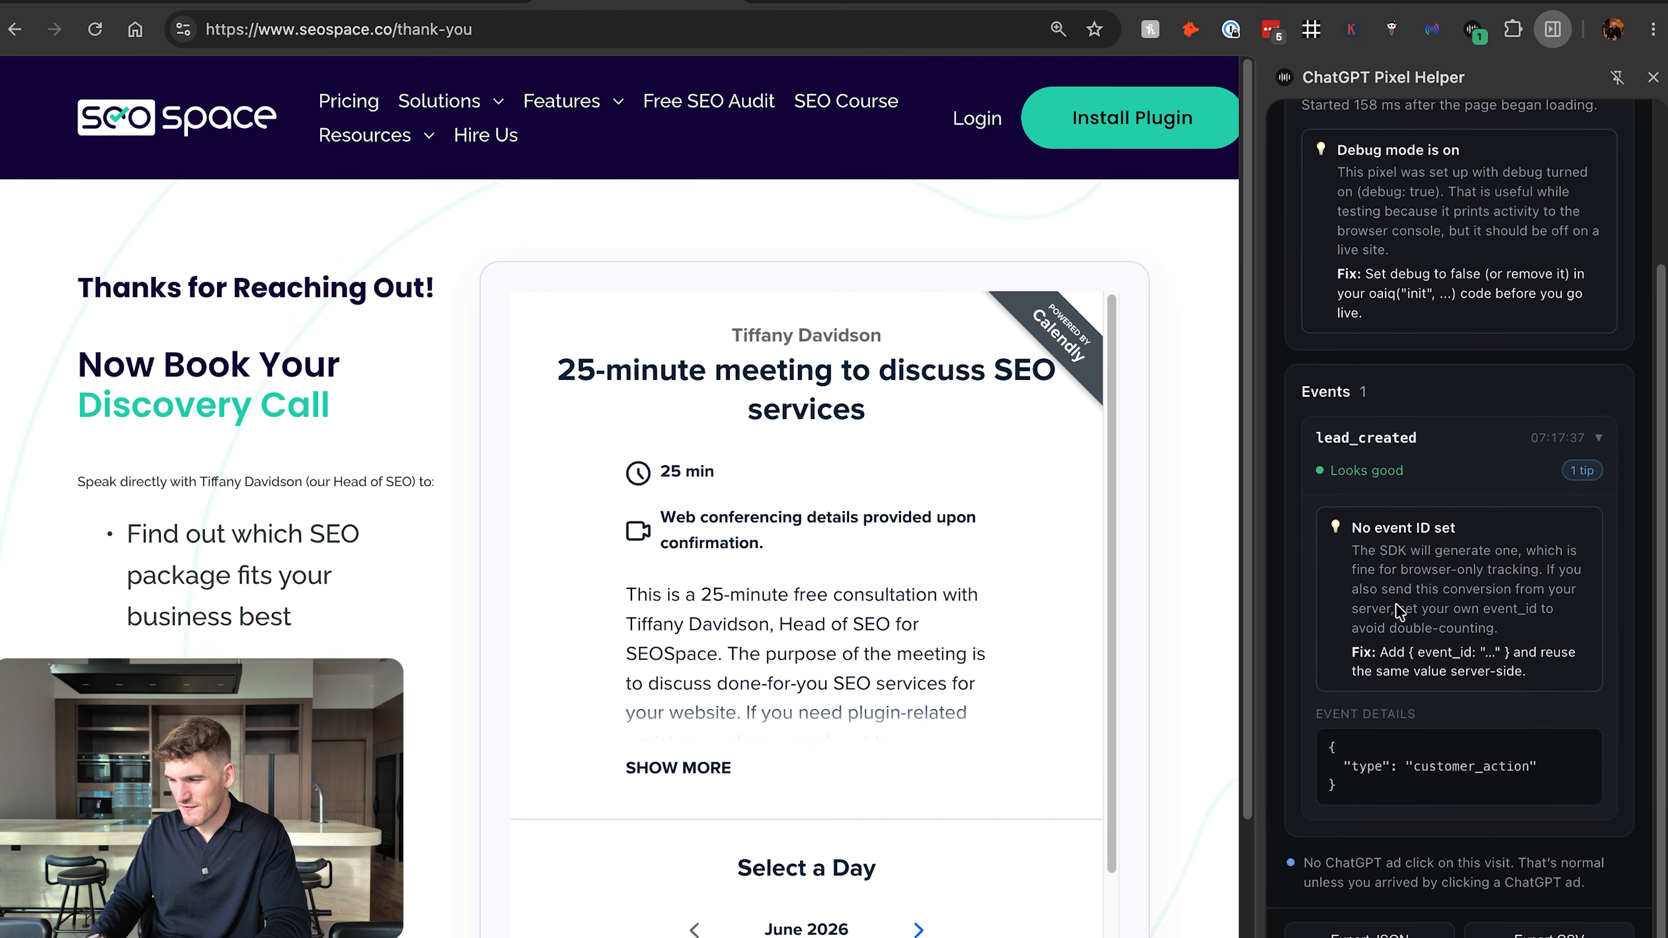
click(1448, 439)
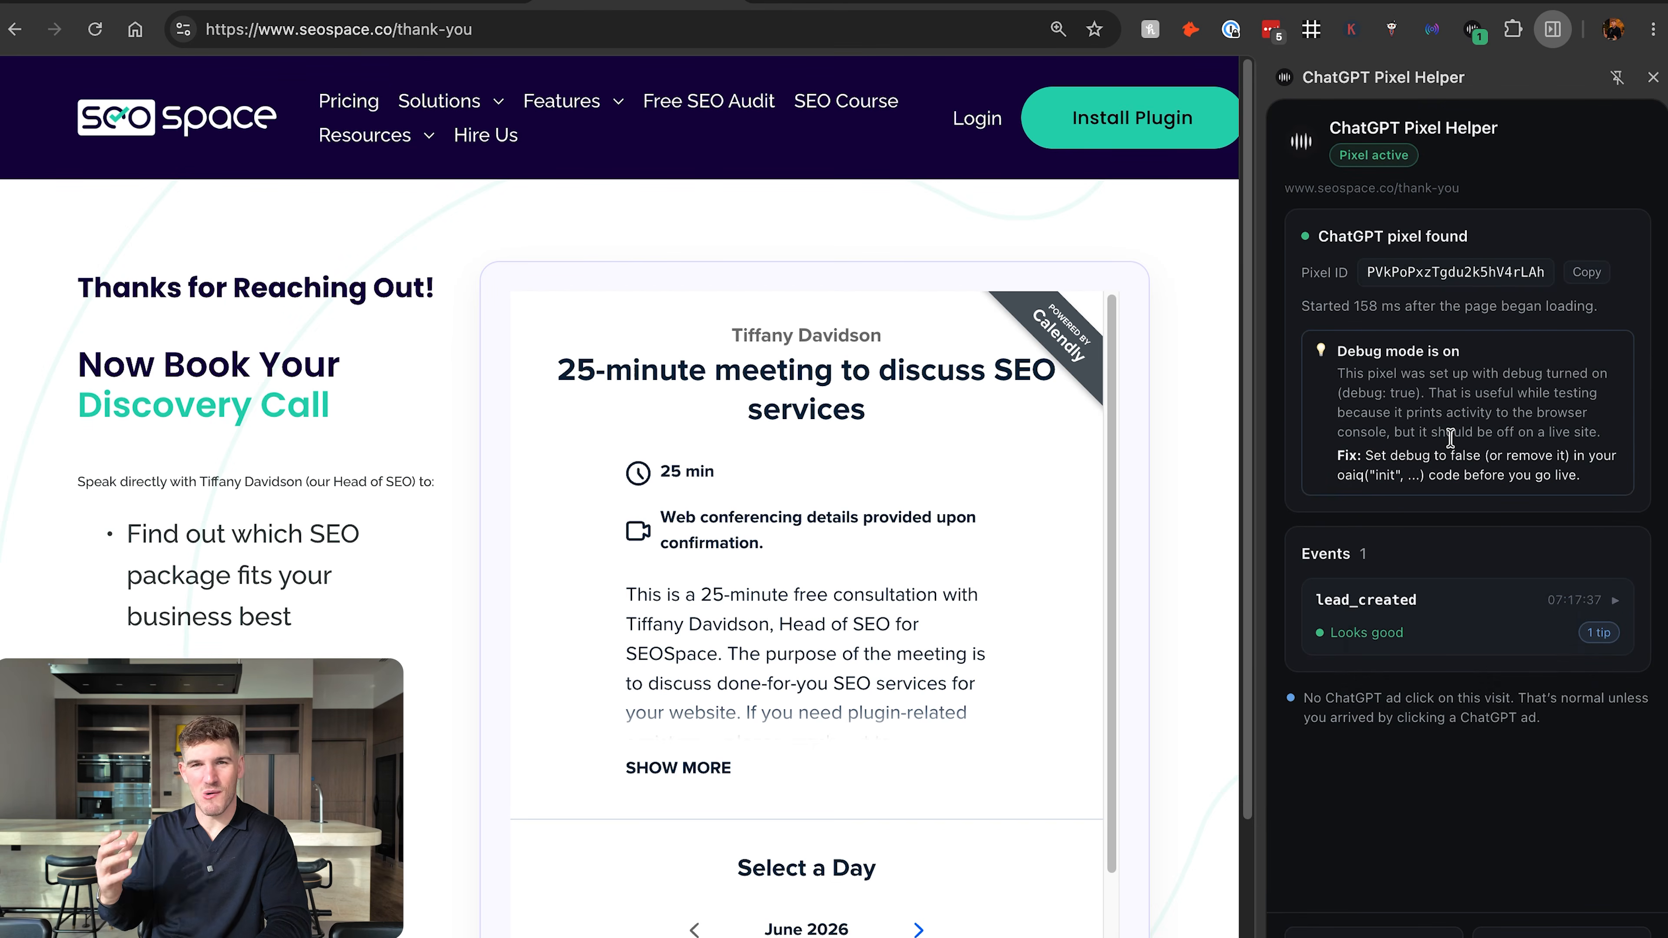
click(1409, 608)
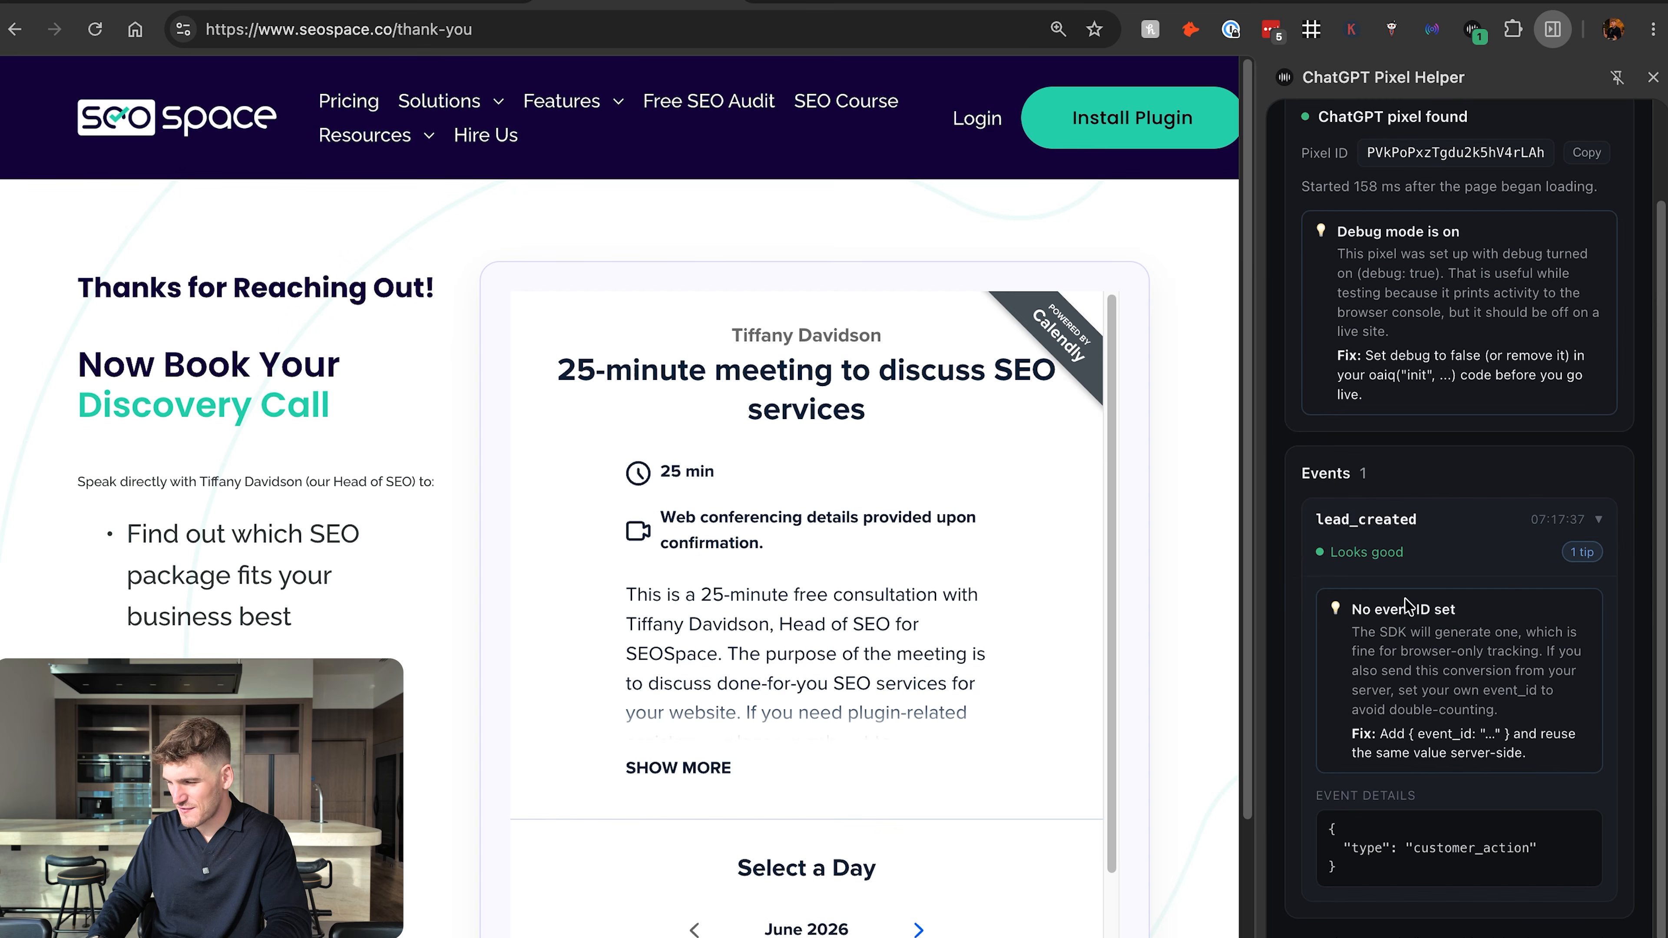
drag(1333, 550, 1404, 552)
scroll(1404, 553, down, 2)
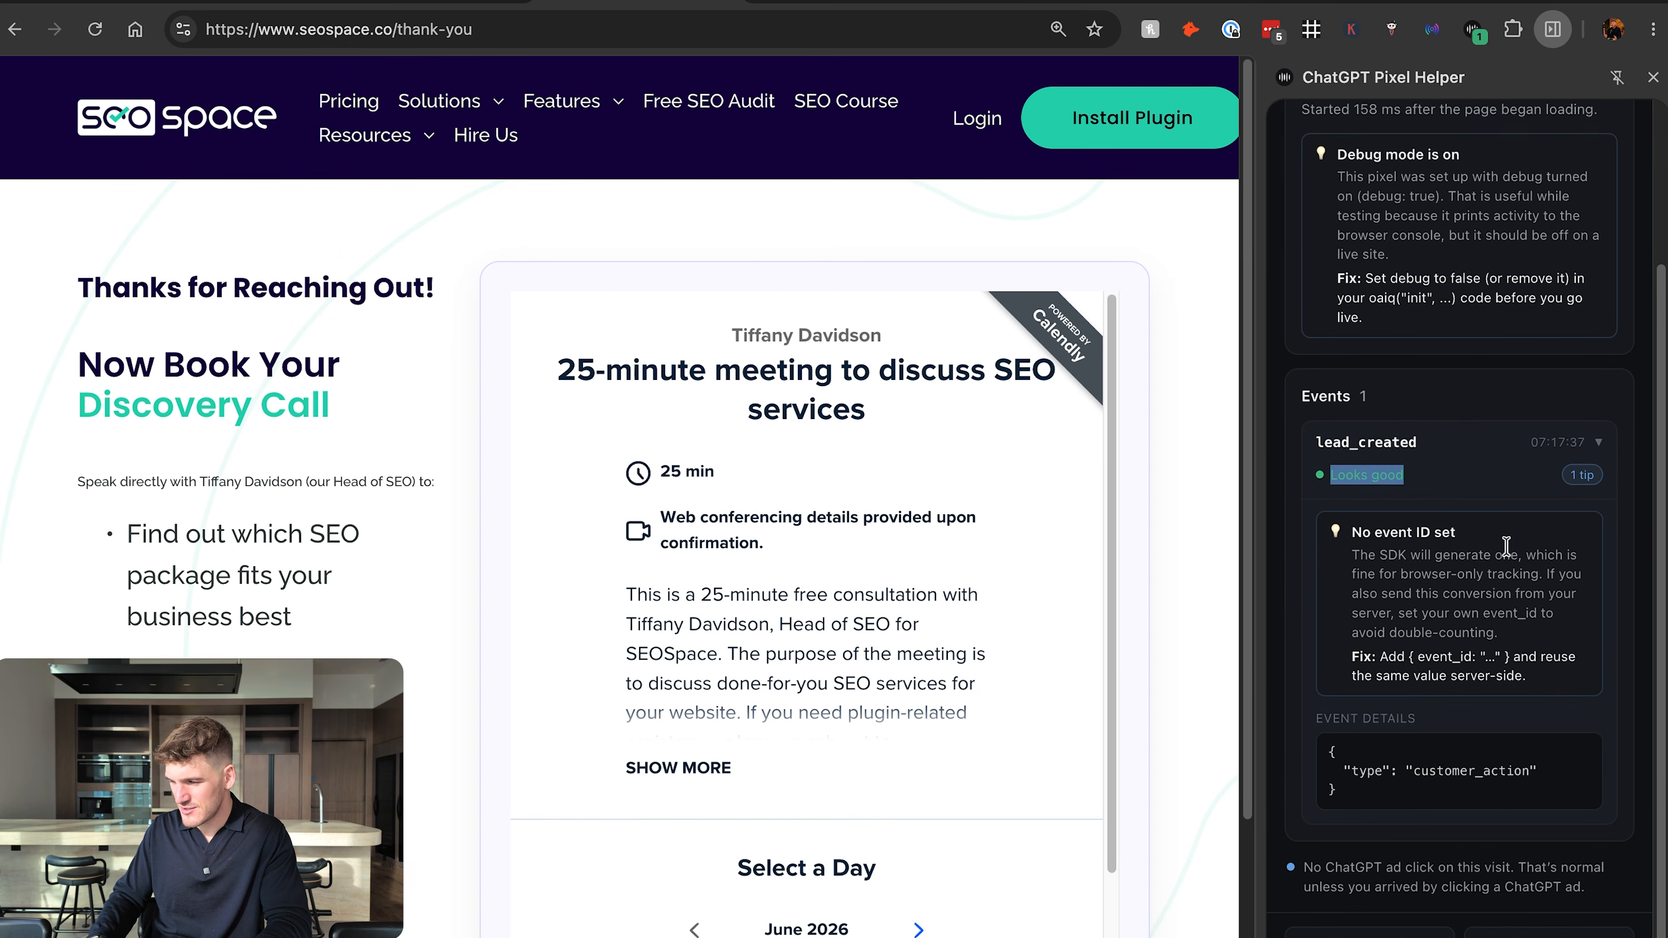